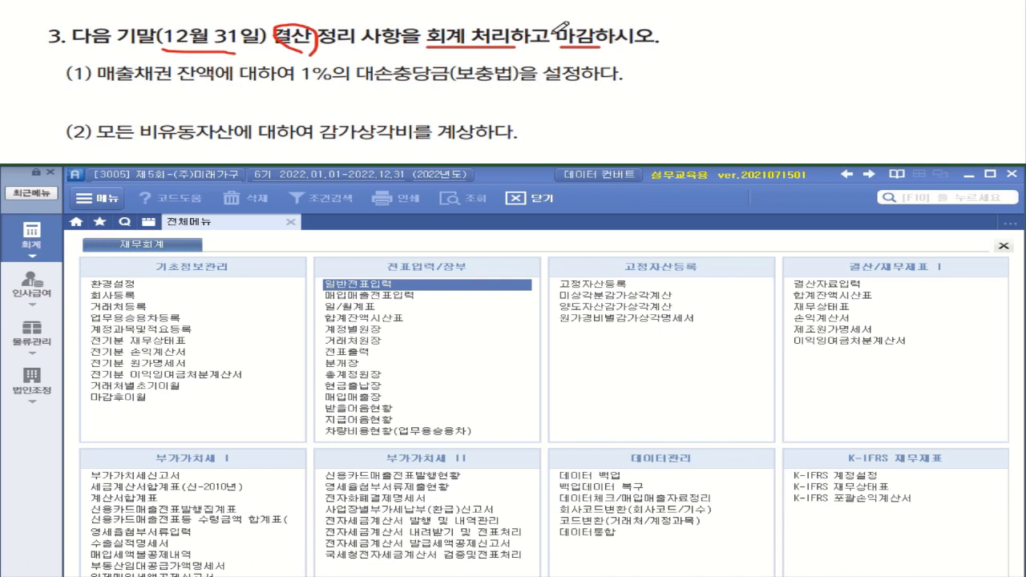
# Mark 마감 in the closing instruction, underline 1% and 보충법 in item (1), and handwrite 자 beside that item in red
pyautogui.moveTo(558, 32)
pyautogui.mouseDown()
pyautogui.moveTo(559, 52)
pyautogui.moveTo(603, 32)
pyautogui.moveTo(602, 41)
pyautogui.mouseUp()
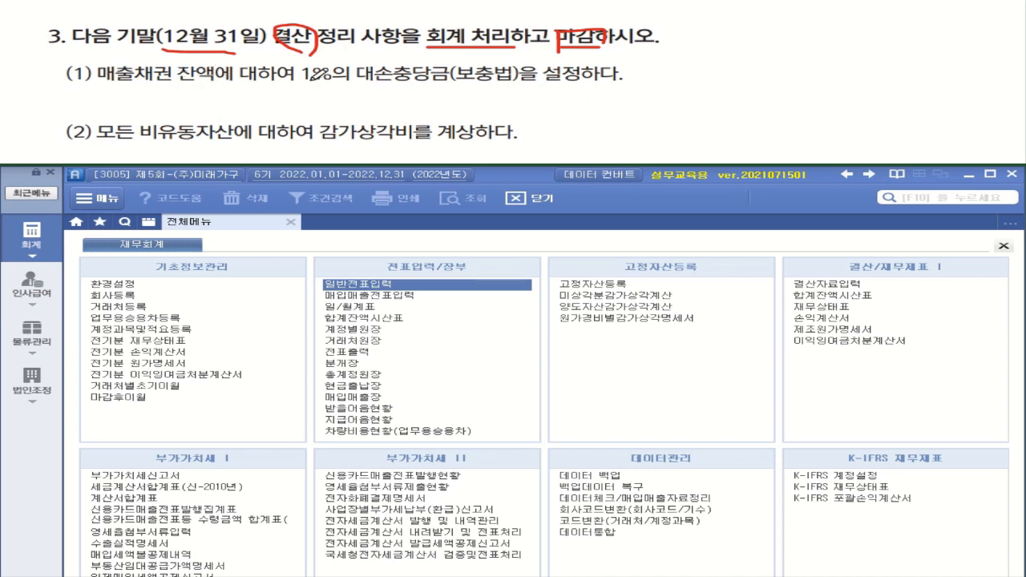
pyautogui.moveTo(304, 80); pyautogui.dragTo(330, 81)
pyautogui.moveTo(453, 81); pyautogui.dragTo(510, 81)
pyautogui.moveTo(654, 75)
pyautogui.mouseDown()
pyautogui.moveTo(672, 74)
pyautogui.moveTo(680, 88)
pyautogui.mouseUp()
pyautogui.moveTo(686, 50)
pyautogui.mouseDown()
pyautogui.moveTo(688, 94)
pyautogui.moveTo(706, 78)
pyautogui.mouseUp()
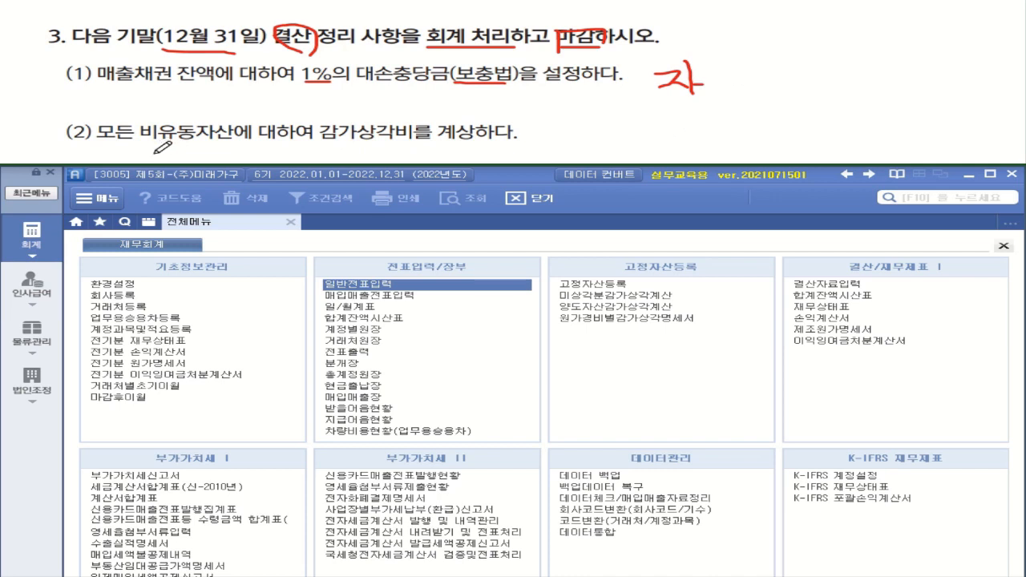
# Mark 비유동자산 and underline 감가상각비 in item (2) in red, adding a short handwritten note beside the item
pyautogui.moveTo(160, 138)
pyautogui.mouseDown()
pyautogui.moveTo(134, 119)
pyautogui.moveTo(224, 139)
pyautogui.mouseUp()
pyautogui.moveTo(308, 141); pyautogui.dragTo(405, 143)
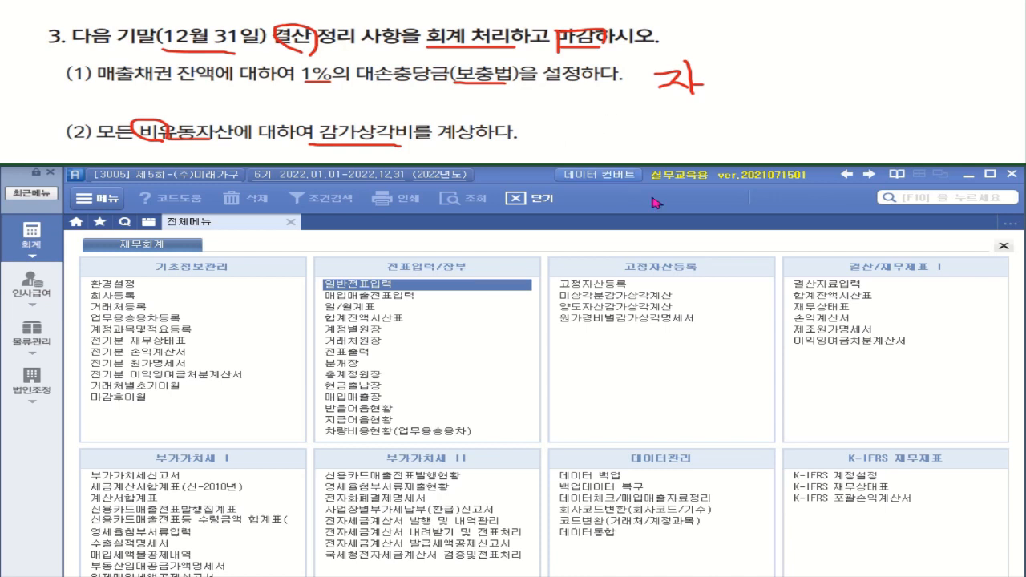
pyautogui.click(671, 298)
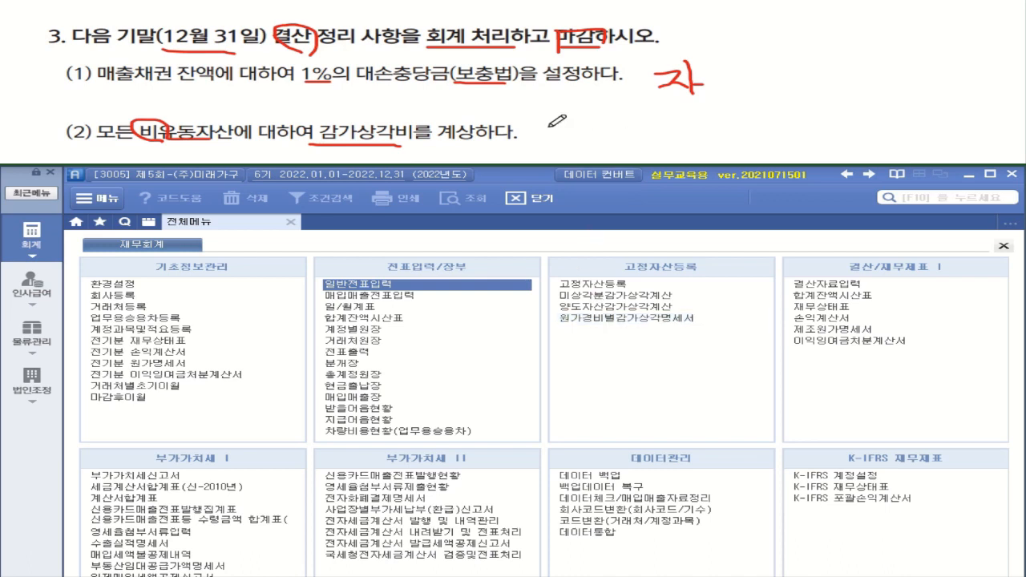
pyautogui.moveTo(542, 143)
pyautogui.mouseDown()
pyautogui.moveTo(560, 135)
pyautogui.moveTo(574, 149)
pyautogui.mouseUp()
pyautogui.moveTo(579, 137); pyautogui.dragTo(602, 136)
# Underline 선급분 and ₩2,500,000 in item (3), circle 미 in 미경과분, and handwrite 수 beside the item in red
pyautogui.scroll(-3, 513, 80)
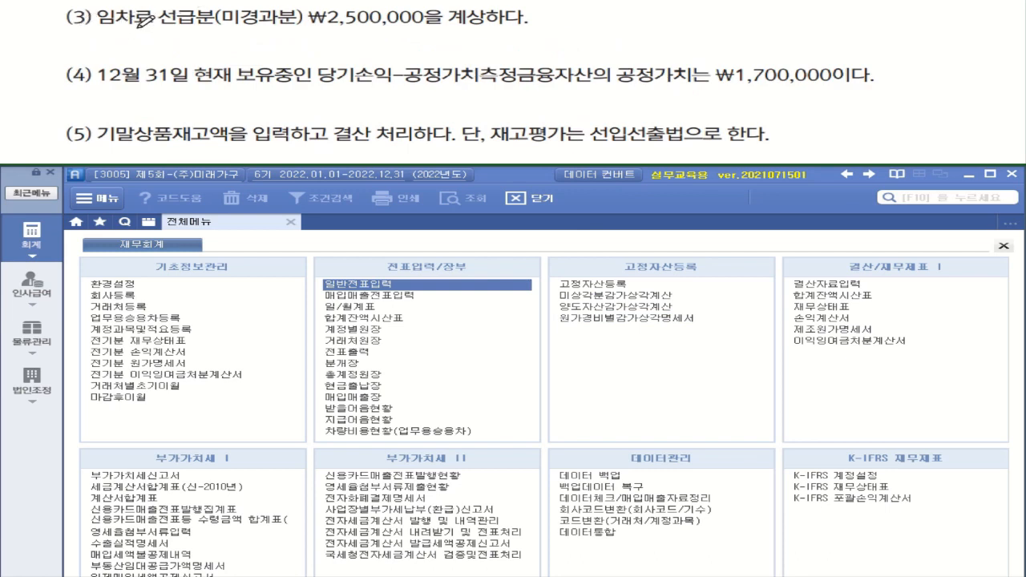
pyautogui.moveTo(150, 26); pyautogui.dragTo(207, 23)
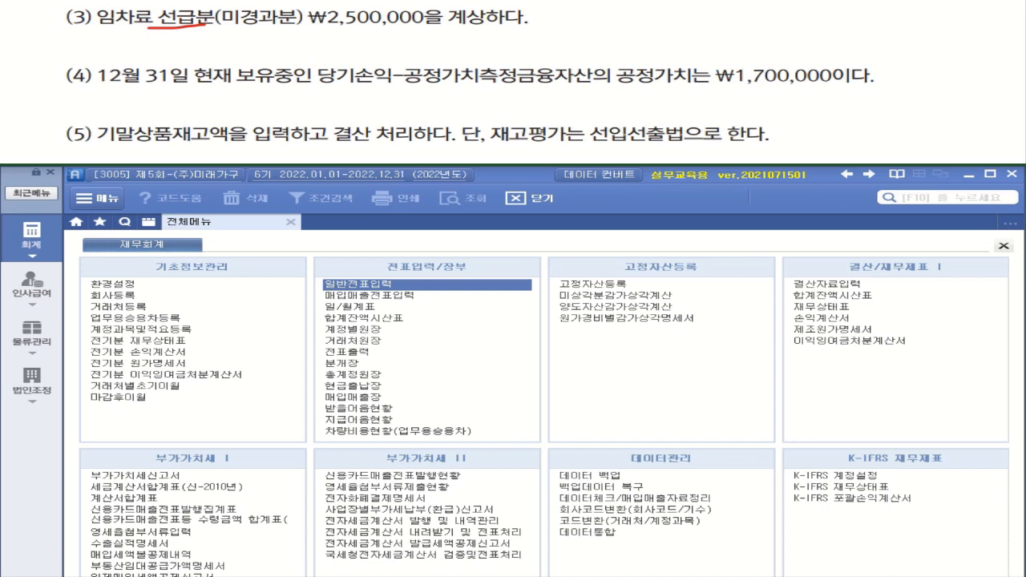
pyautogui.moveTo(236, 12)
pyautogui.mouseDown()
pyautogui.moveTo(233, 30)
pyautogui.moveTo(244, 17)
pyautogui.moveTo(231, 36)
pyautogui.mouseUp()
pyautogui.moveTo(311, 27); pyautogui.dragTo(481, 27)
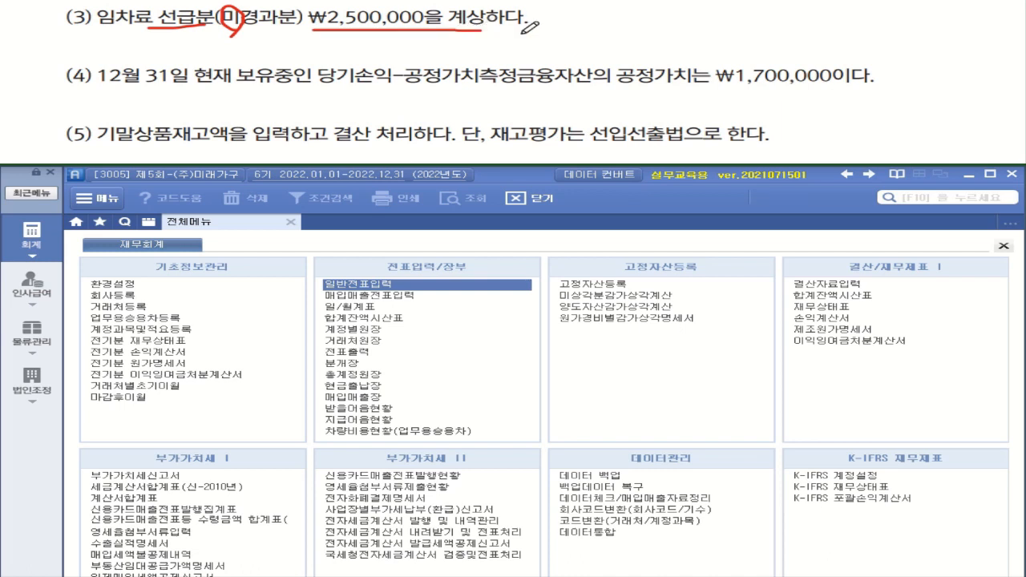
pyautogui.moveTo(525, 46); pyautogui.dragTo(629, 50)
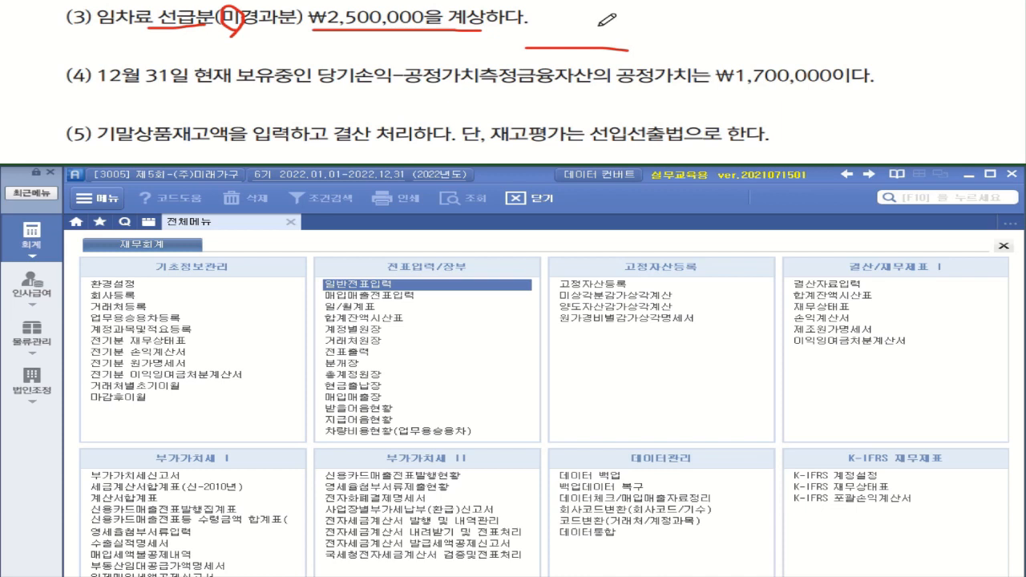
pyautogui.moveTo(579, 11)
pyautogui.mouseDown()
pyautogui.moveTo(574, 25)
pyautogui.moveTo(601, 32)
pyautogui.moveTo(582, 60)
pyautogui.mouseUp()
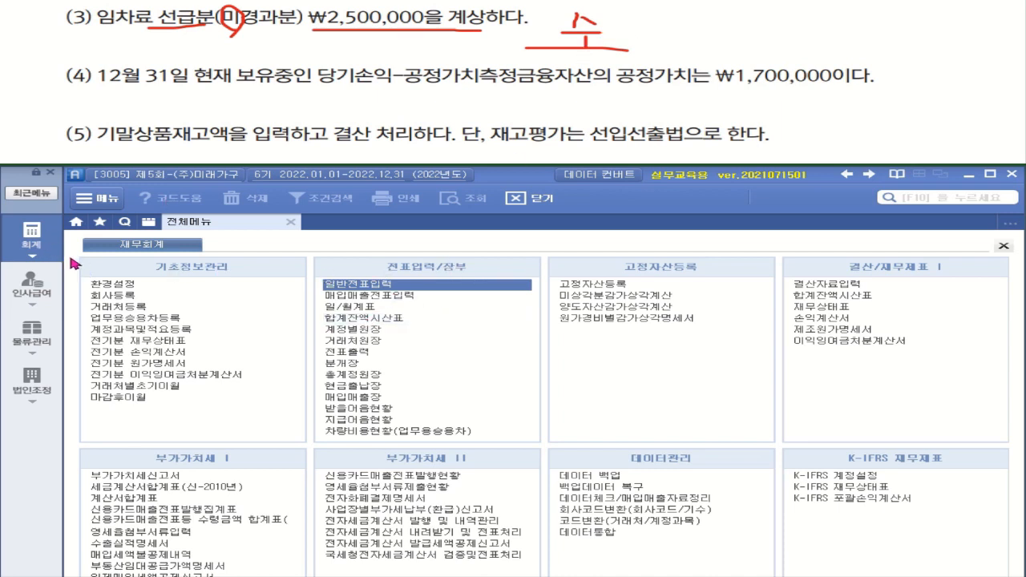
# Open general voucher entry (일반전표입력) and set the voucher date to December 31
pyautogui.click(375, 288)
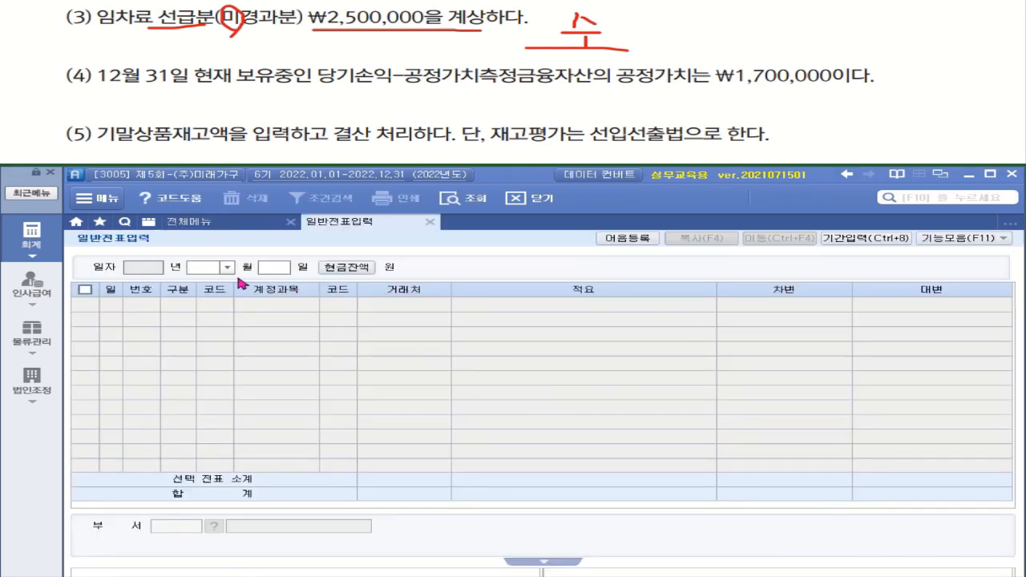
pyautogui.click(228, 267)
pyautogui.click(201, 389)
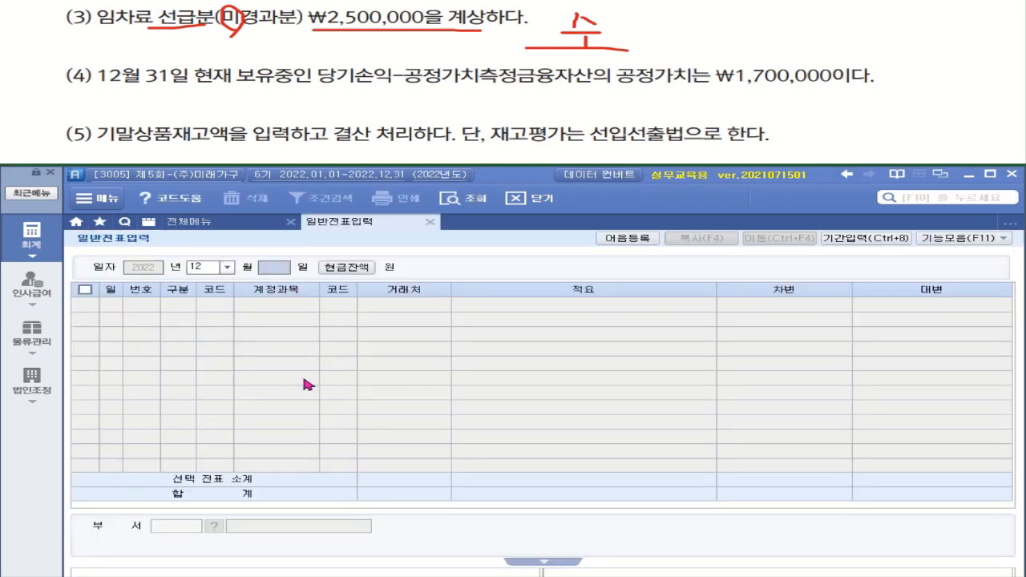
pyautogui.write('31')
pyautogui.press('Return')
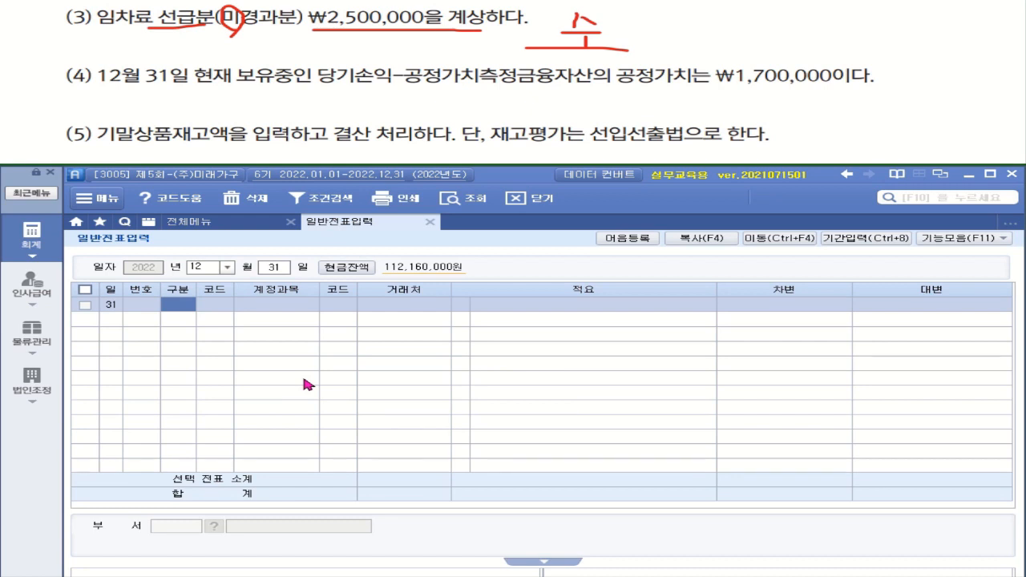
# Enter a debit (차변) line for account 133 선급비용 with an amount of 2,500,000
pyautogui.write('3')
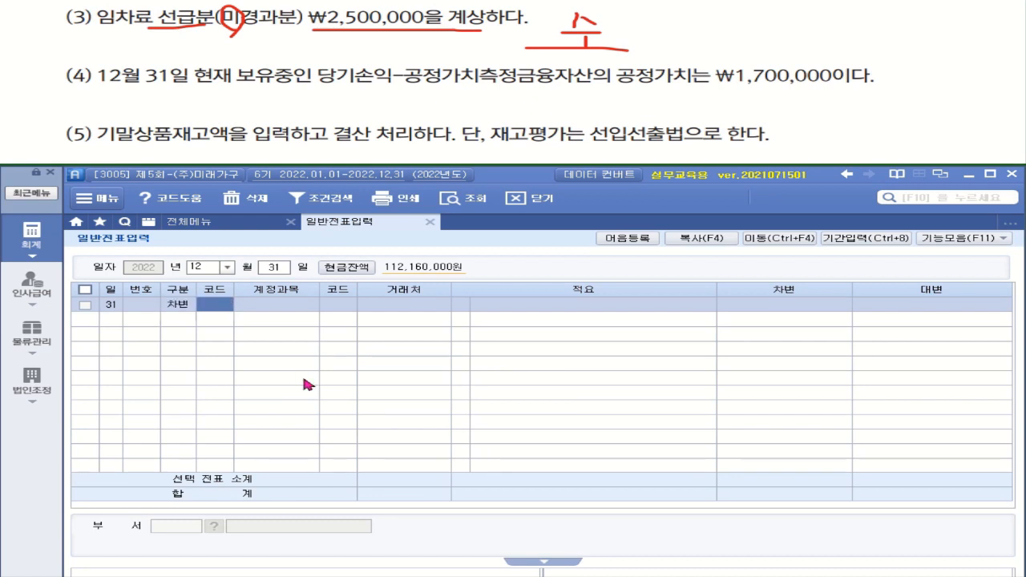
pyautogui.write('선ㄱㅡㅂ')
pyautogui.press('Return')
pyautogui.doubleClick(481, 370)
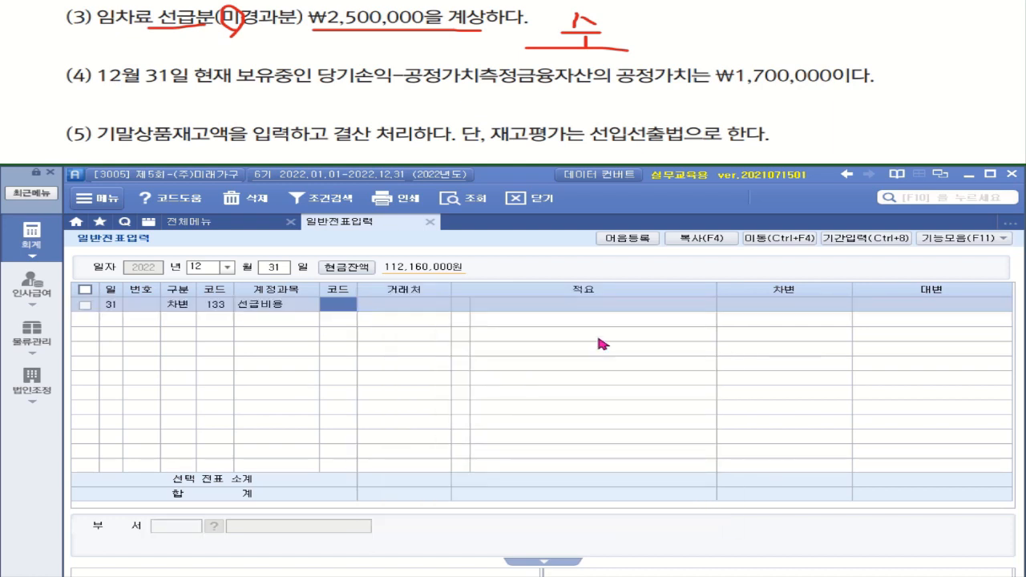
pyautogui.press('Return')
pyautogui.press('Return')
pyautogui.press('Return')
pyautogui.write('2500000')
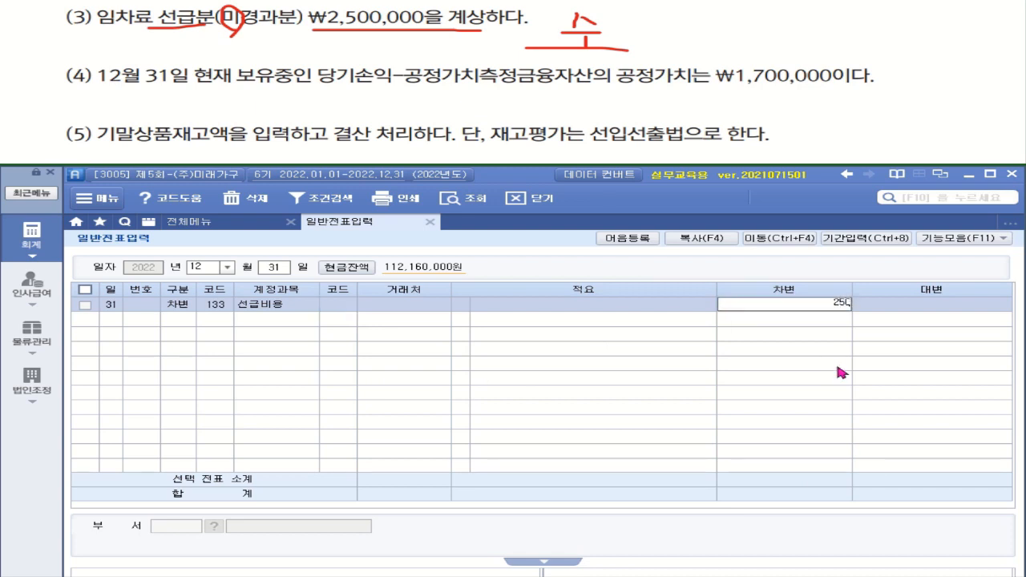
pyautogui.press('Return')
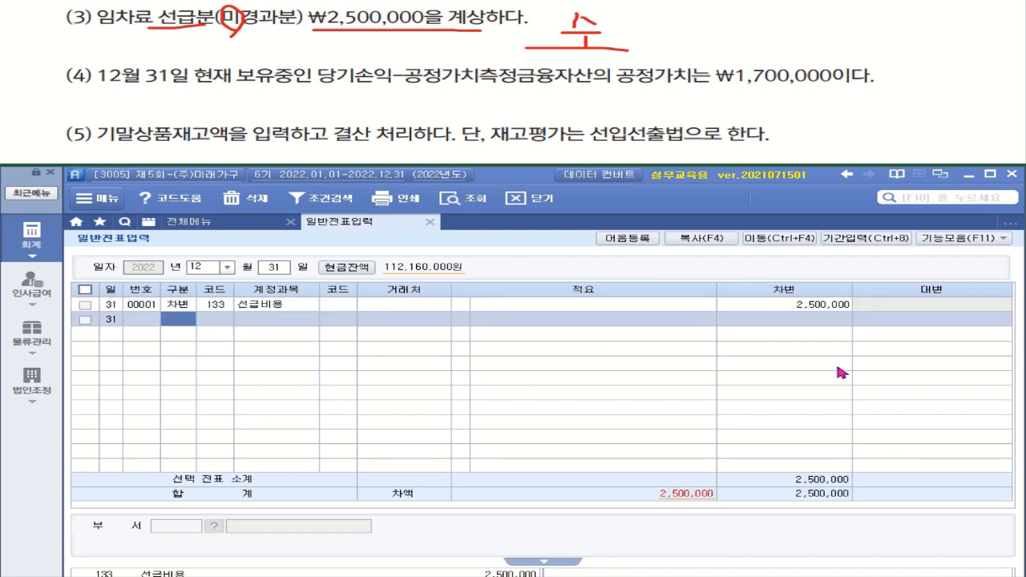
# Enter the offsetting credit (대변) line for account 819 임차료 with an amount of 2,500,000
pyautogui.write('4임차')
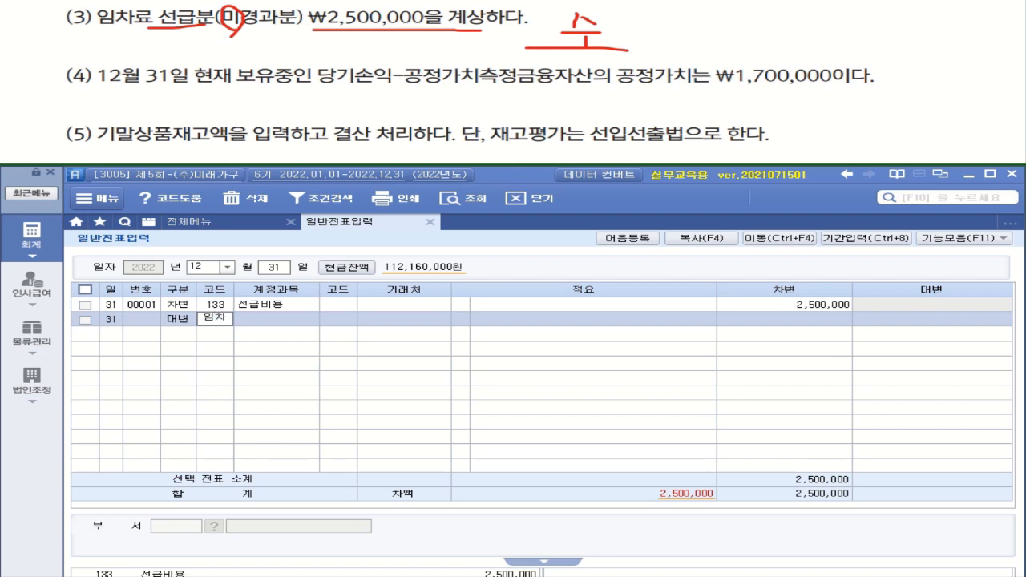
pyautogui.press('Return')
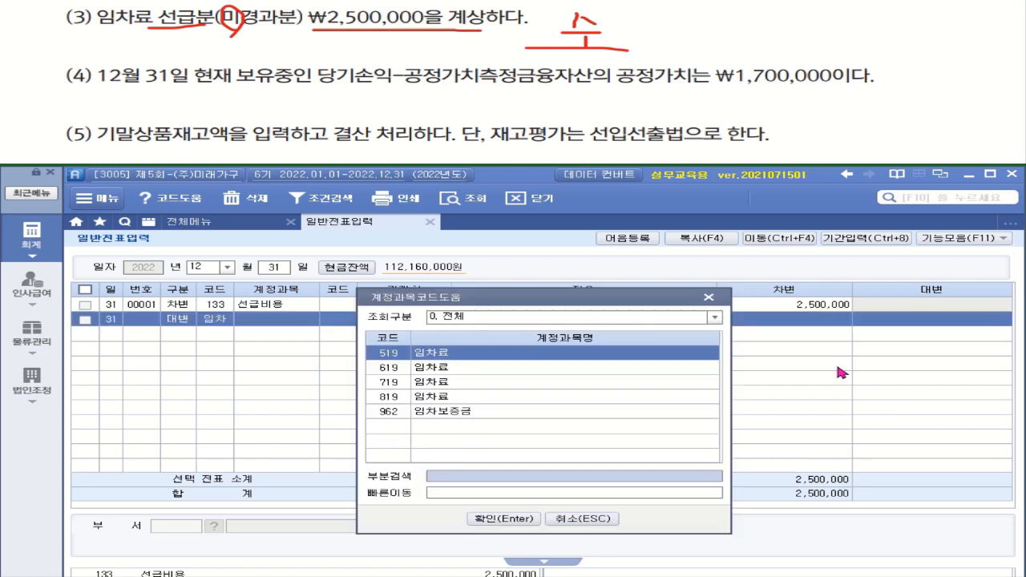
pyautogui.click(449, 398)
pyautogui.press('Return')
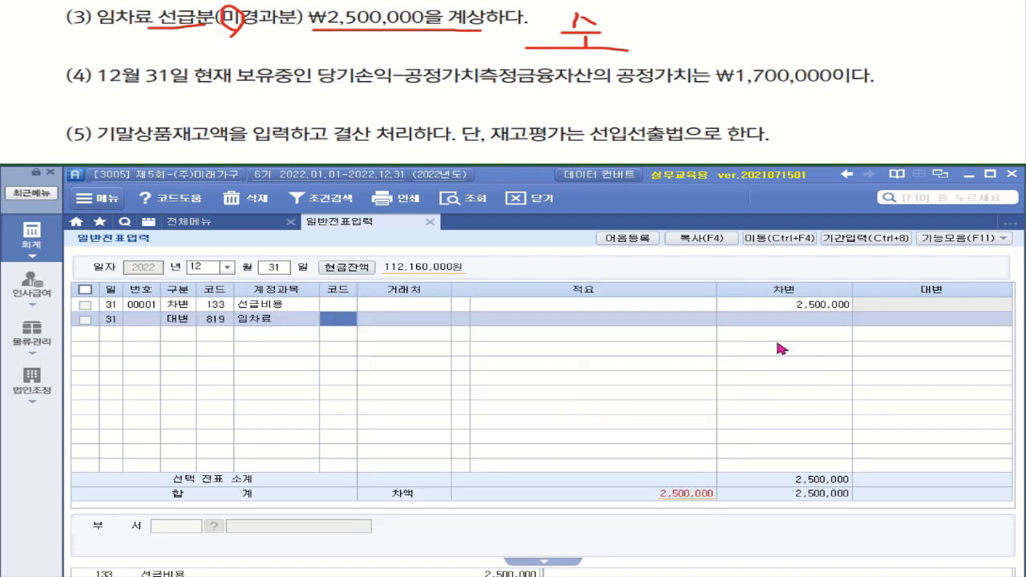
pyautogui.click(899, 324)
pyautogui.write('2500000')
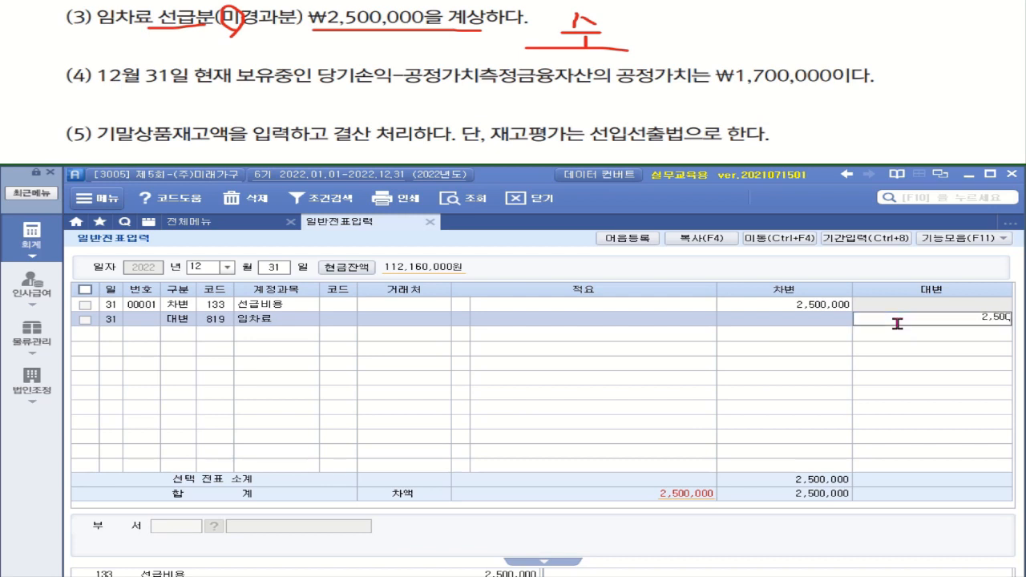
pyautogui.press('Return')
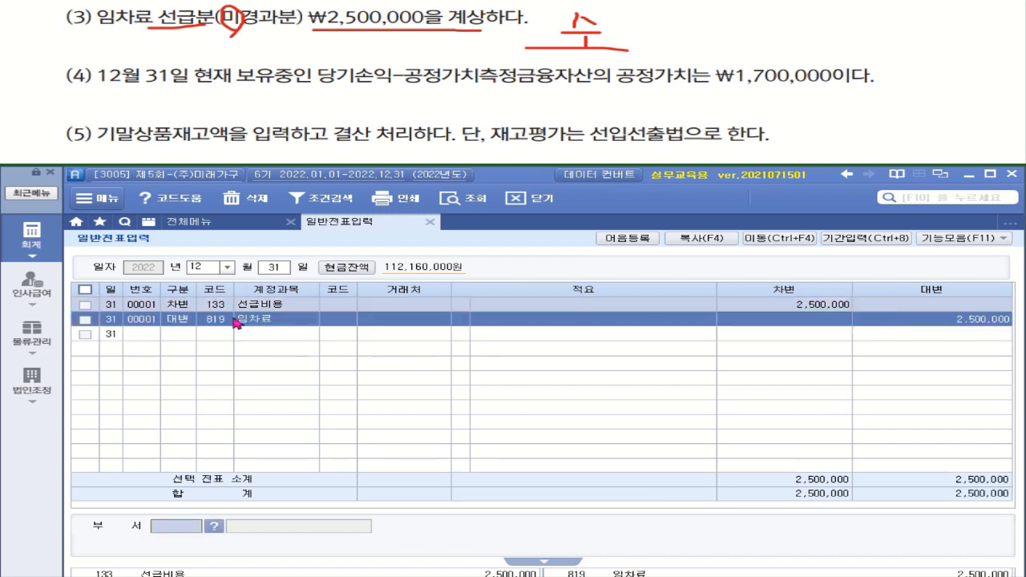
pyautogui.click(220, 334)
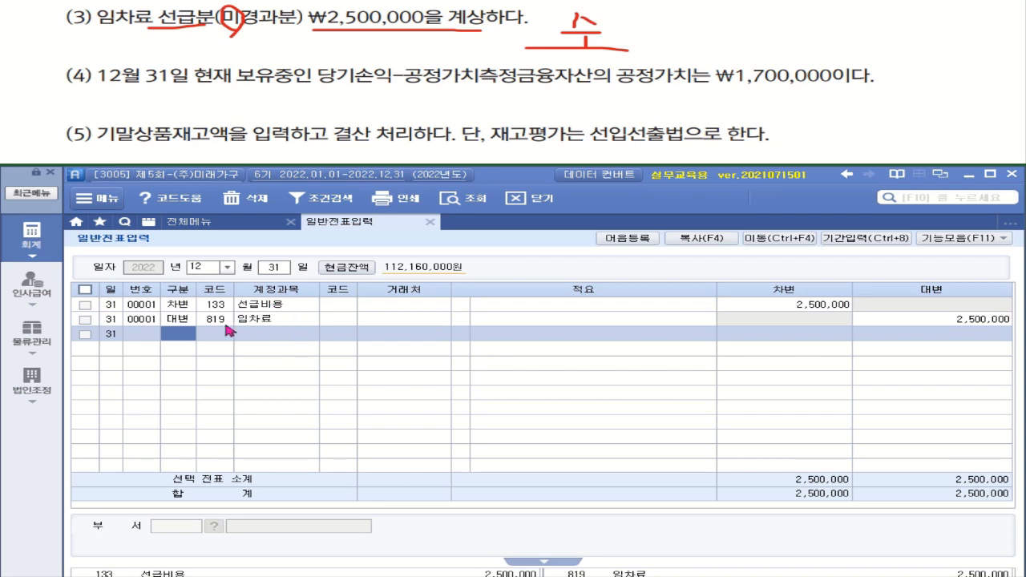
pyautogui.click(182, 320)
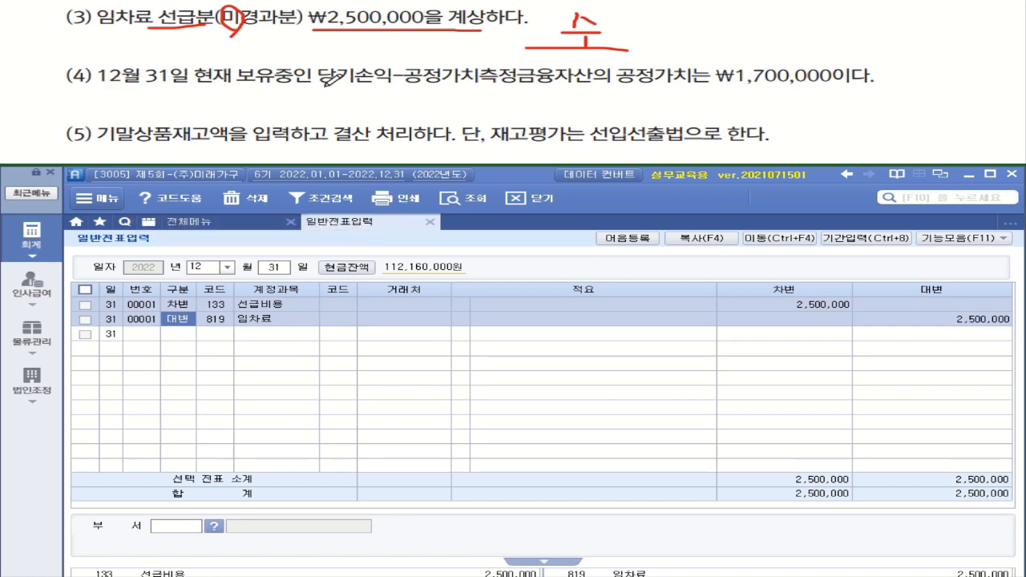
# Underline 당기손익-공정가치측정금융자산 and ₩1,700,000 in item (4) and handwrite 수 beside the item in red
pyautogui.moveTo(322, 86); pyautogui.dragTo(603, 86)
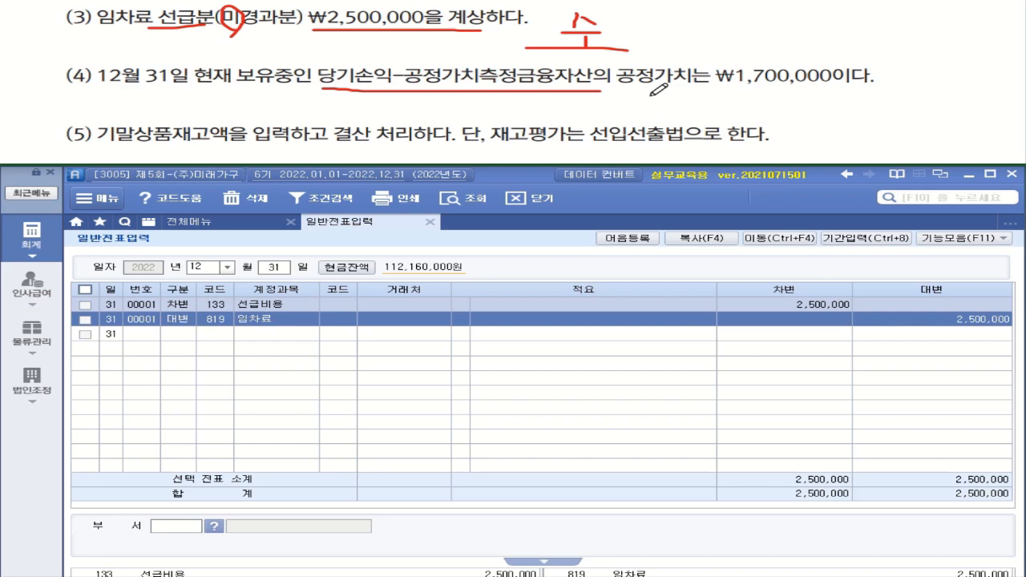
pyautogui.moveTo(738, 85); pyautogui.dragTo(852, 90)
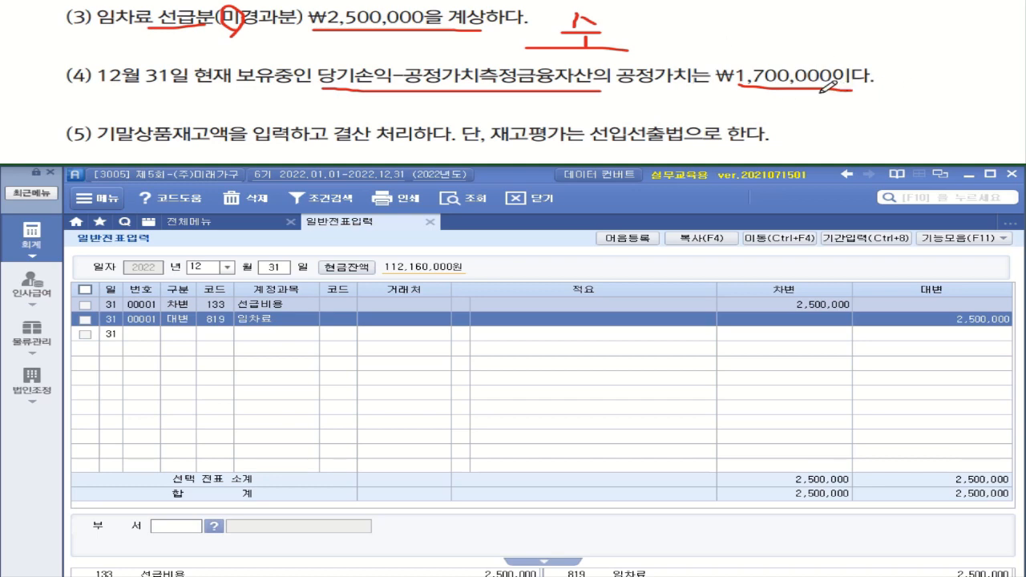
pyautogui.moveTo(826, 81); pyautogui.dragTo(808, 81)
pyautogui.moveTo(902, 76)
pyautogui.mouseDown()
pyautogui.moveTo(895, 93)
pyautogui.moveTo(937, 97)
pyautogui.moveTo(912, 121)
pyautogui.mouseUp()
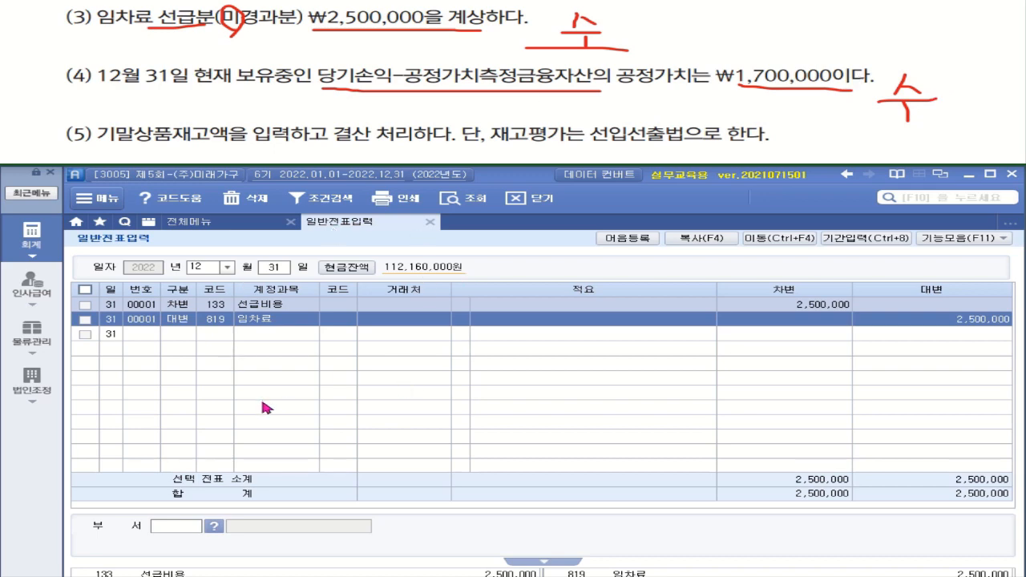
# Open the trial balance (합계잔액시산표) as of December 31 and check the book balance of 당기손익-공정가치측정금융자산
pyautogui.click(204, 222)
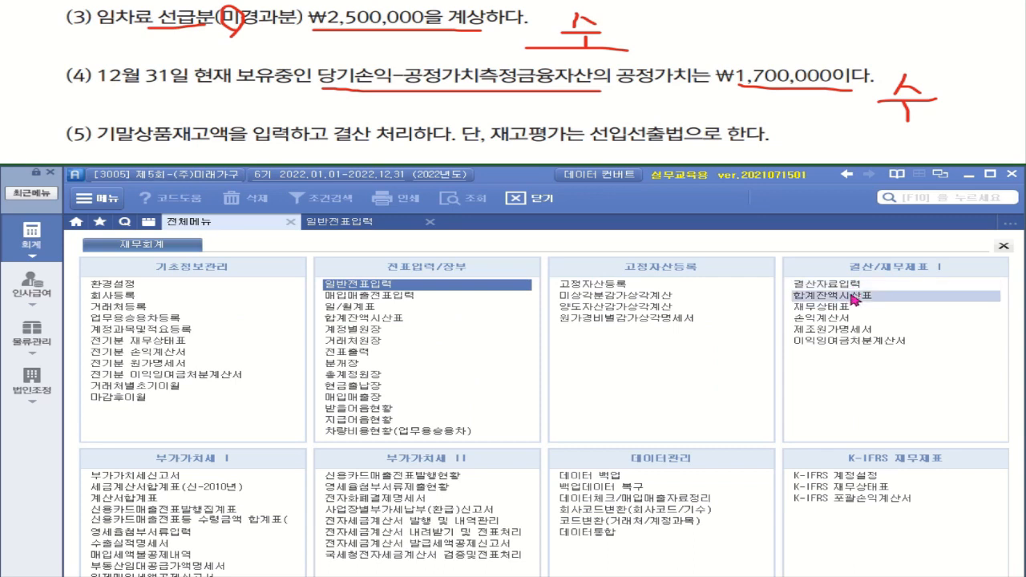
pyautogui.click(854, 296)
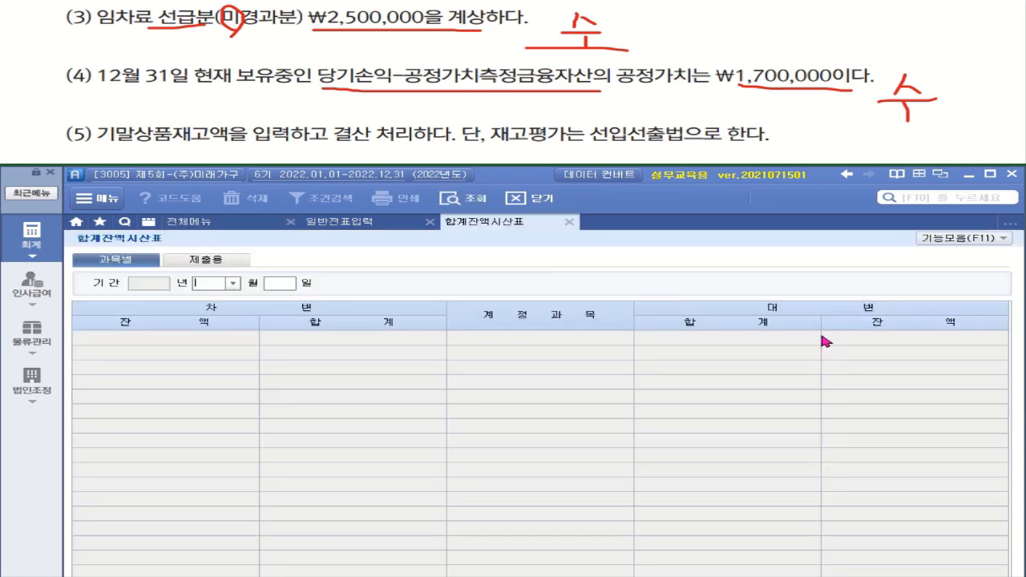
pyautogui.click(233, 283)
pyautogui.click(210, 406)
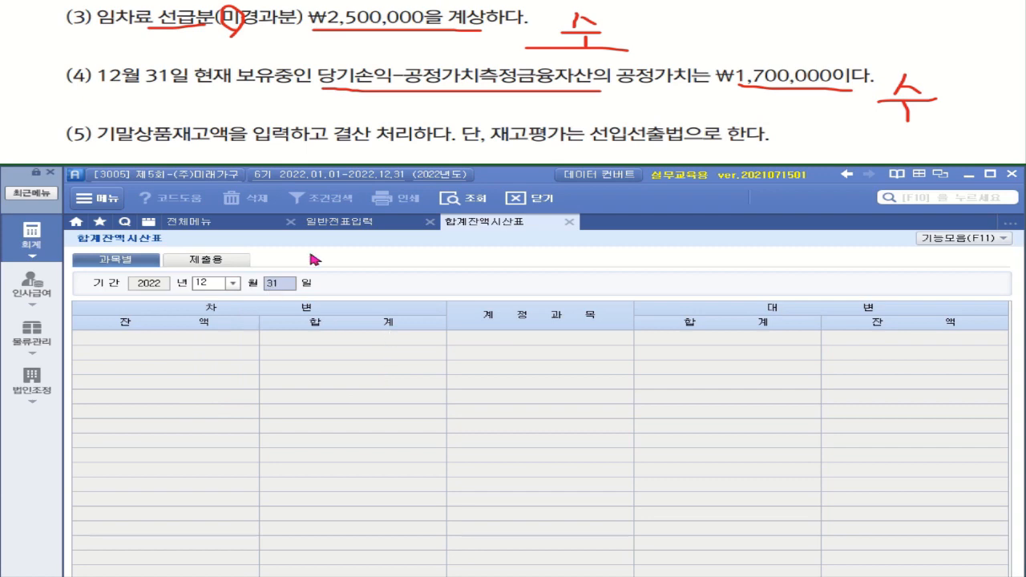
pyautogui.press('Return')
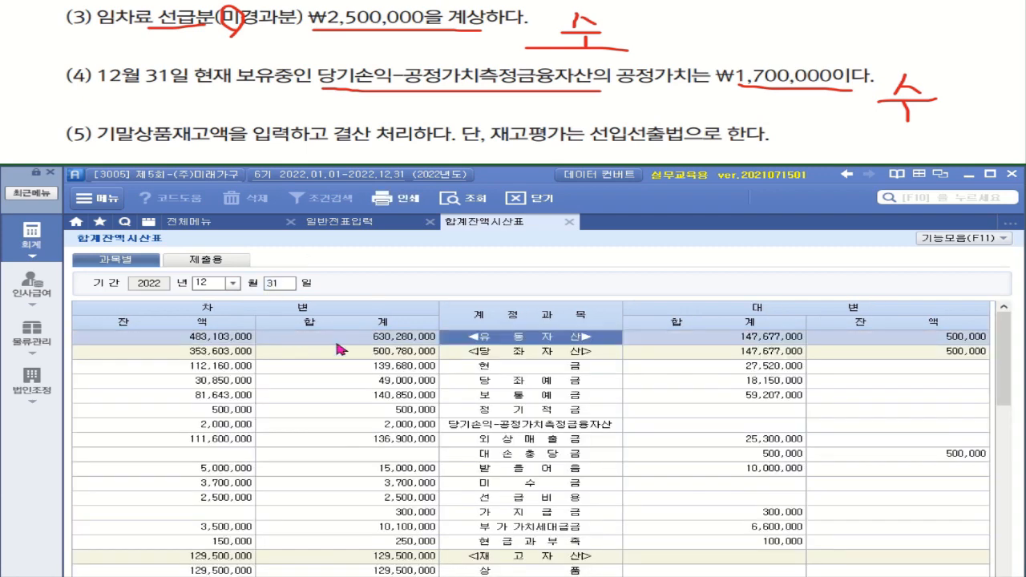
pyautogui.click(514, 431)
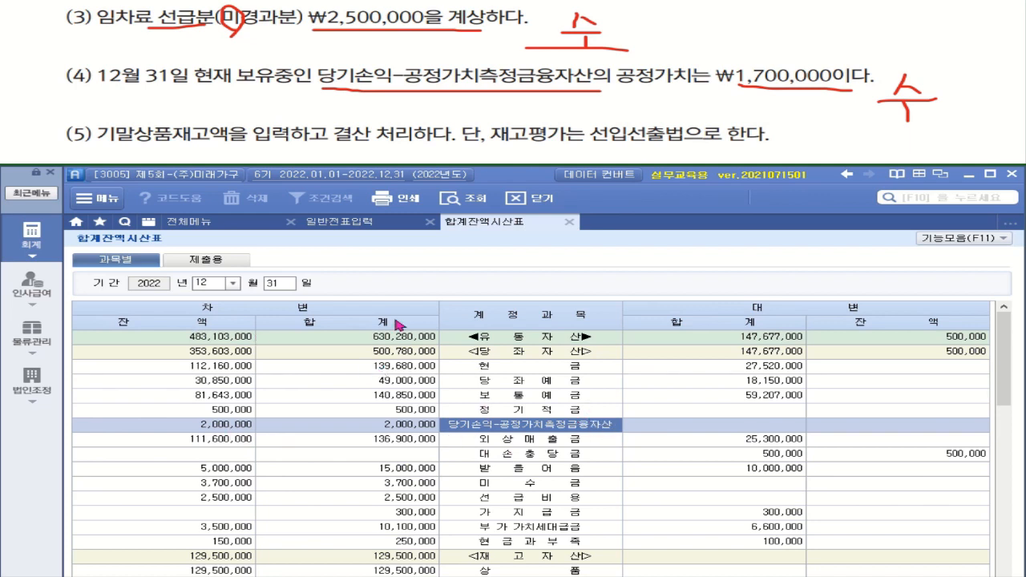
# In the general voucher entry (일반전표입력), enter a debit (차변) line for account 937 당기손익-공정가치측정금융자산평가손실 with an amount of 300,000
pyautogui.click(351, 225)
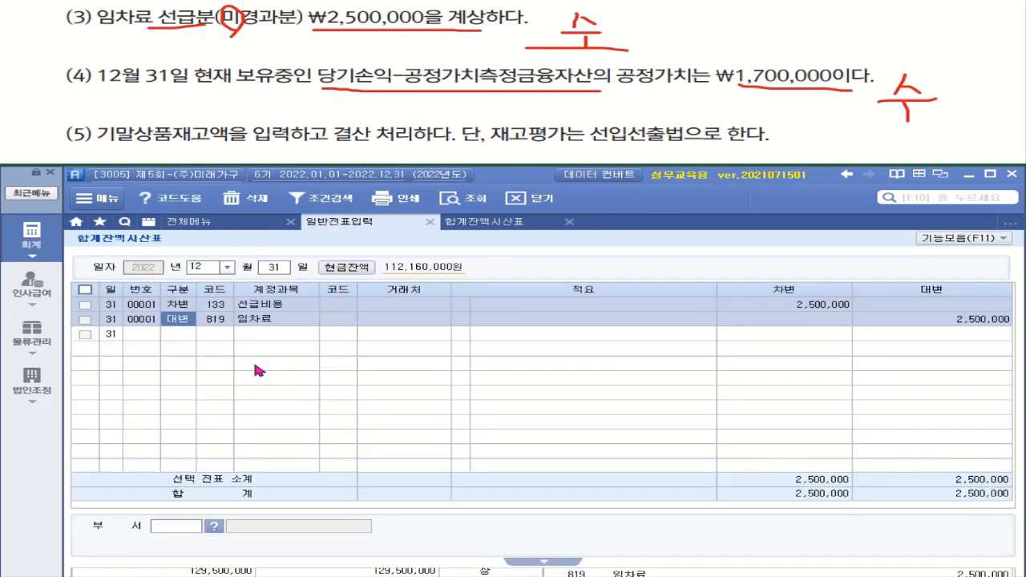
pyautogui.click(184, 346)
pyautogui.write('3')
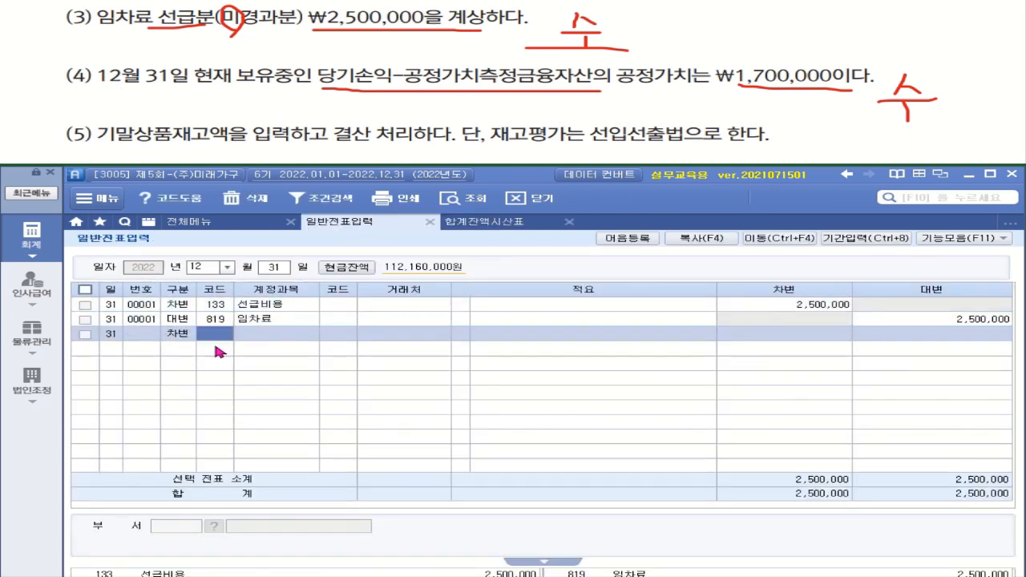
pyautogui.write('당기')
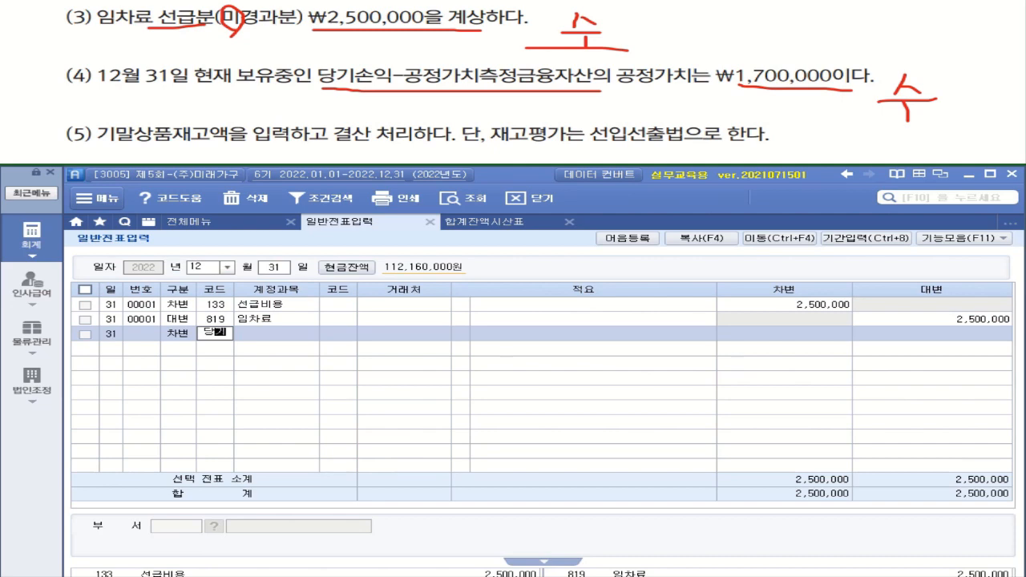
pyautogui.press('Return')
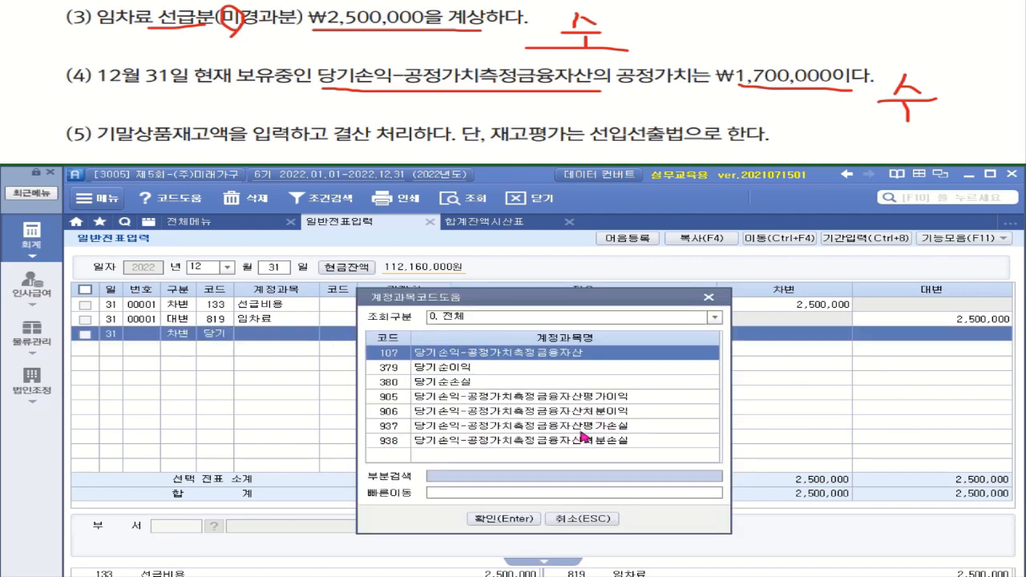
pyautogui.click(584, 433)
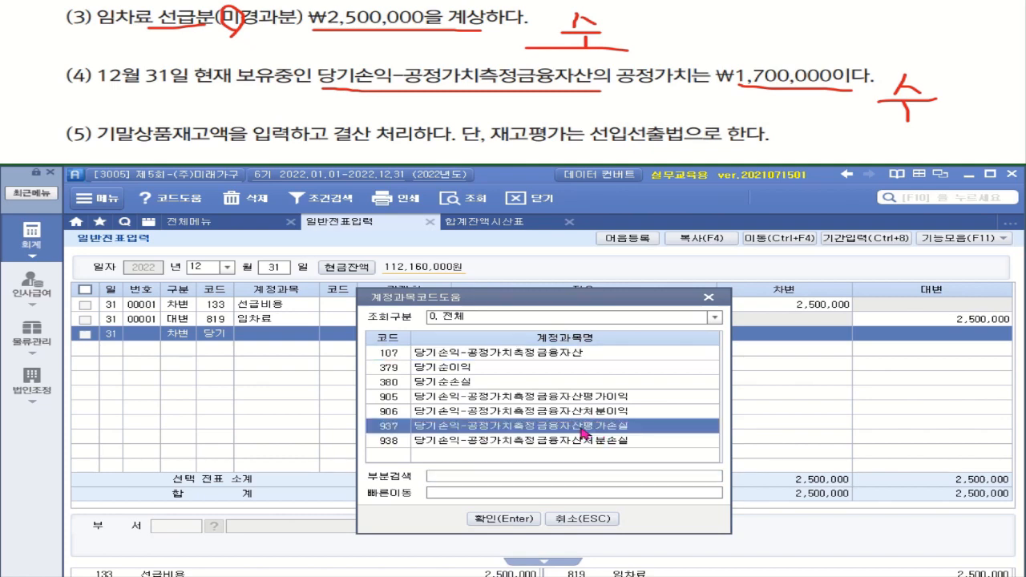
pyautogui.doubleClick(584, 433)
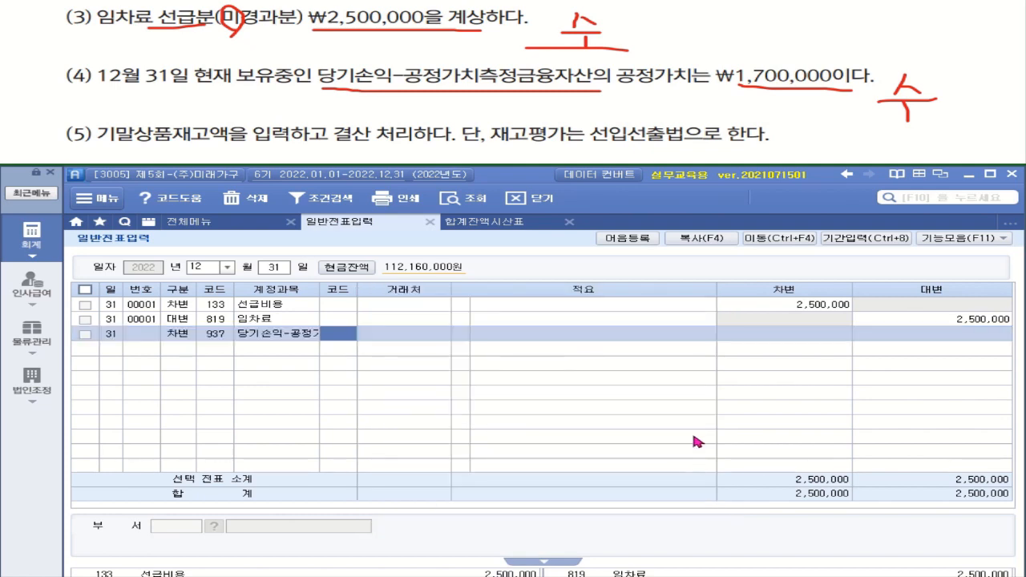
pyautogui.click(792, 337)
pyautogui.write('300000')
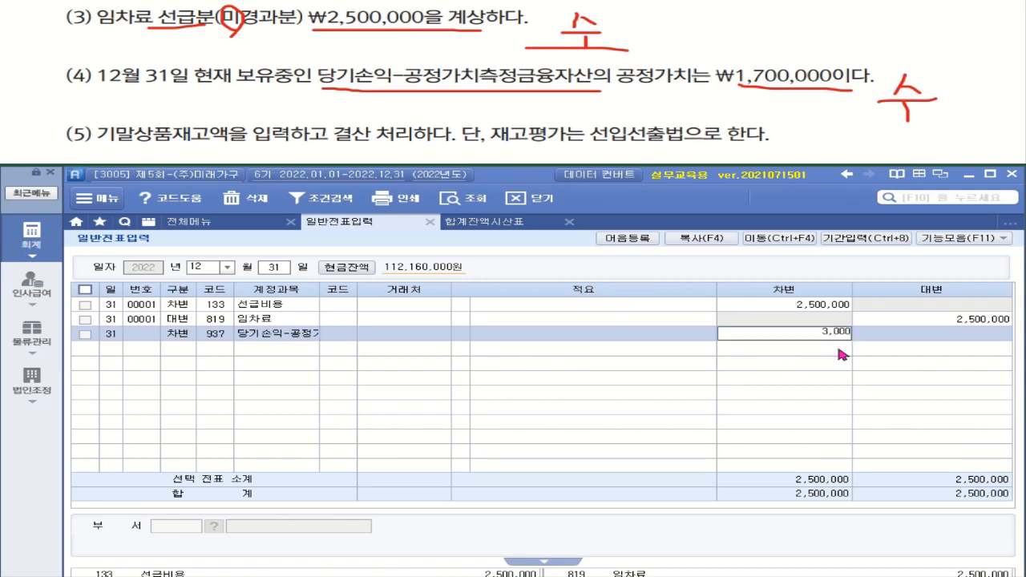
pyautogui.press('Return')
# Enter the offsetting credit (대변) line for account 107 당기손익-공정가치측정금융자산 with an amount of 300,000 and return to the trial balance (합계잔액시산표)
pyautogui.click(181, 348)
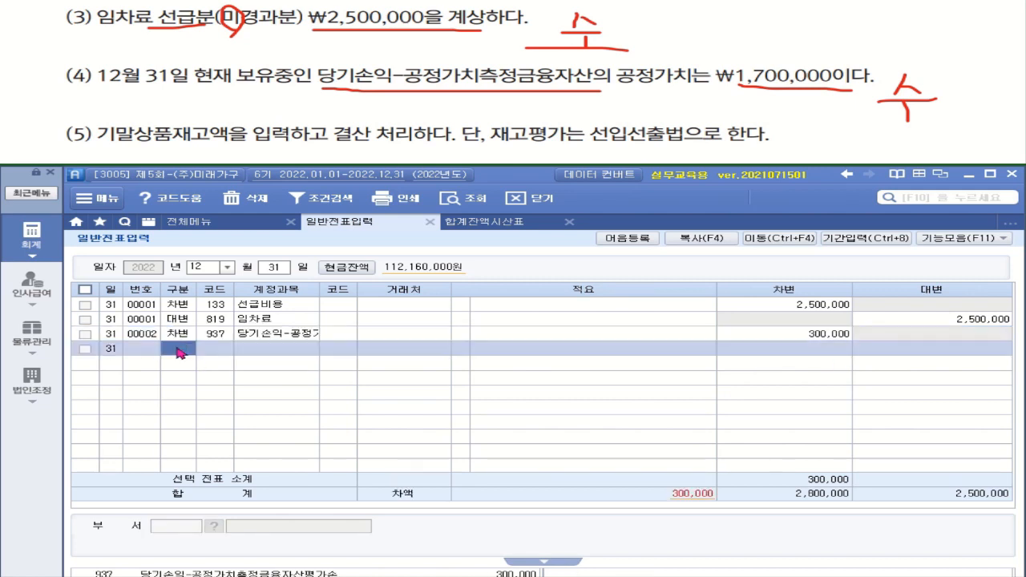
pyautogui.write('4')
pyautogui.press('Return')
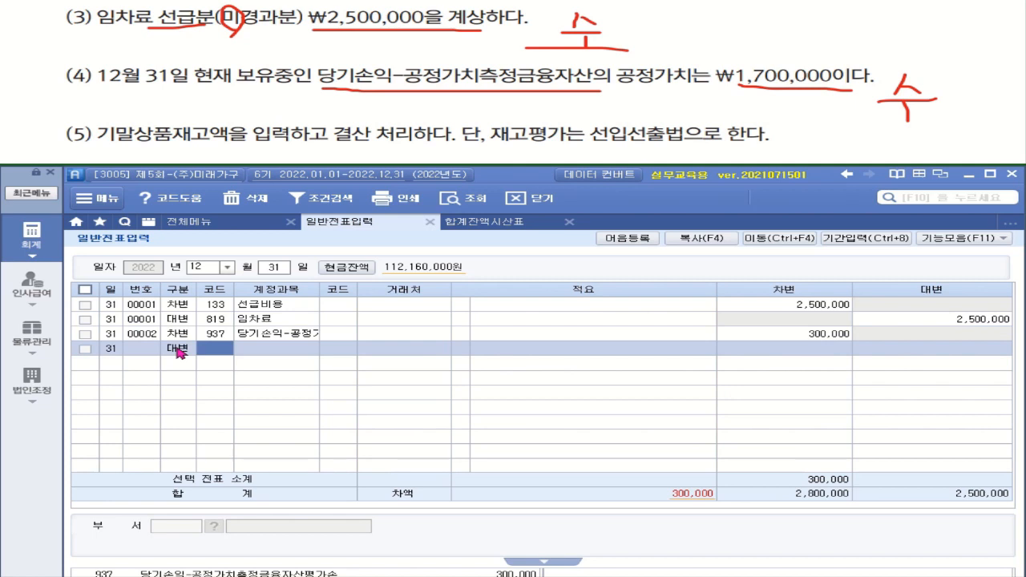
pyautogui.write('당기')
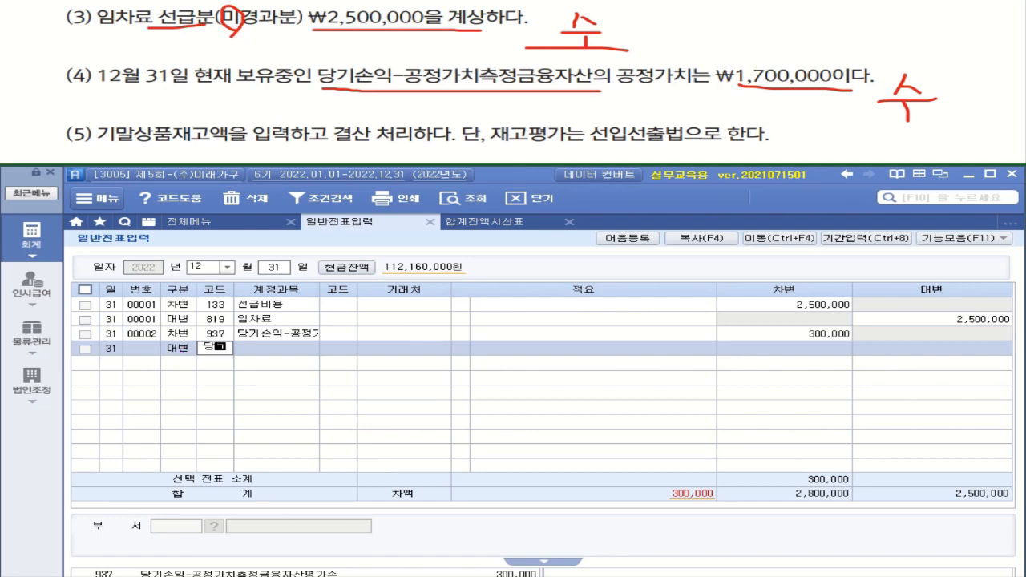
pyautogui.press('Return')
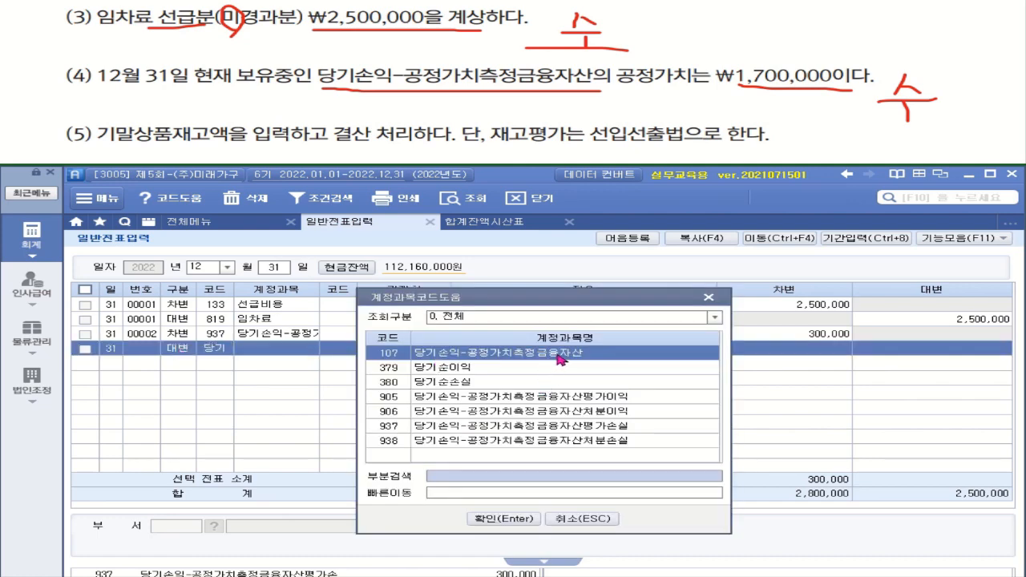
pyautogui.press('Return')
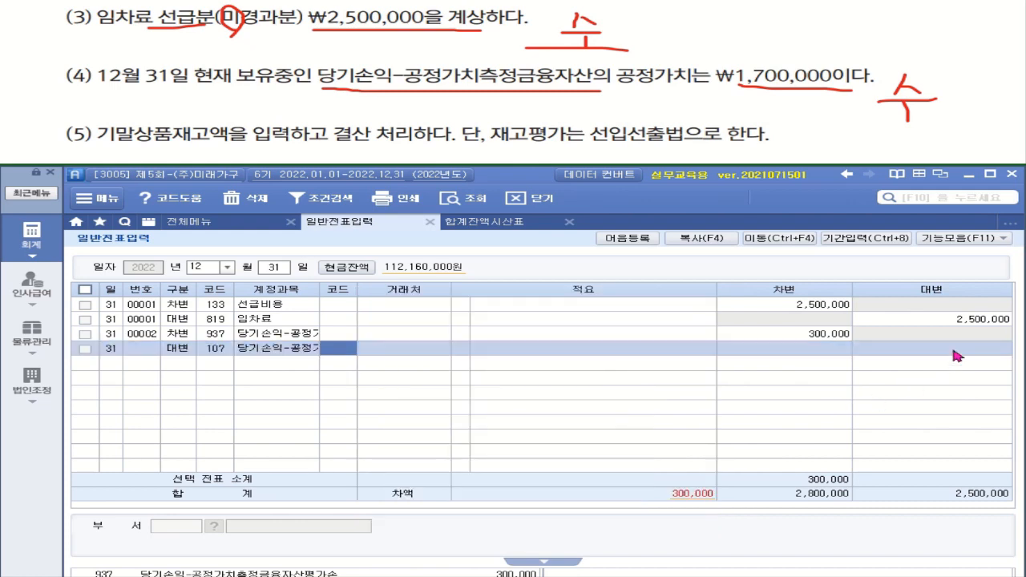
pyautogui.write('3000000')
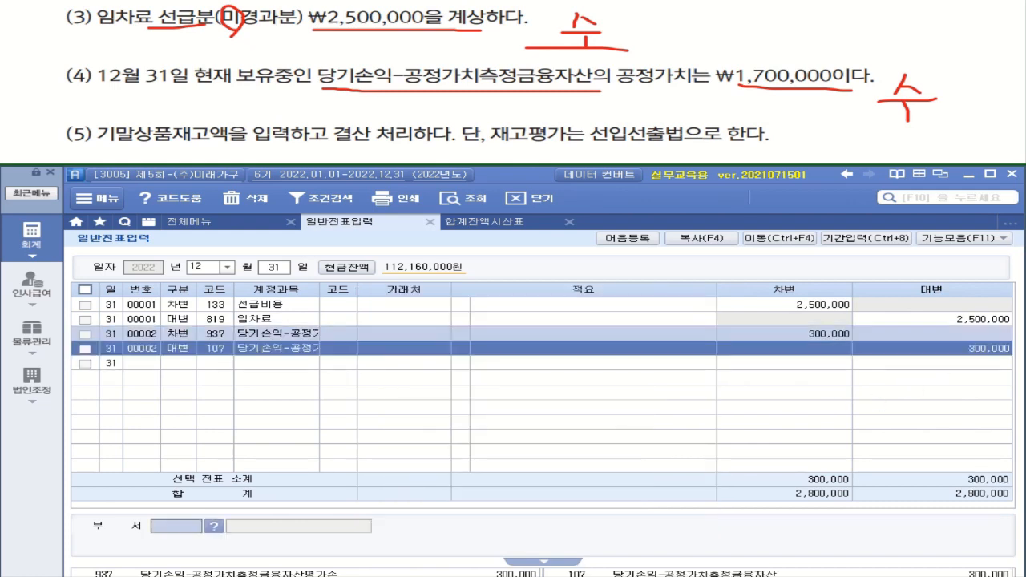
pyautogui.press('Return')
pyautogui.click(517, 227)
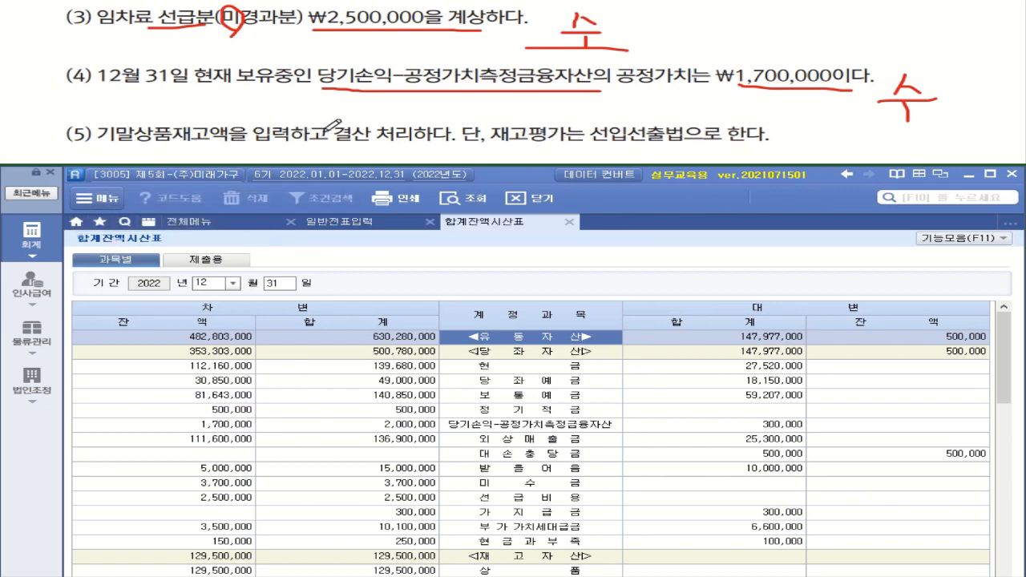
# Circle 결산 and underline 선입선출법으로 in item (5), and handwrite 자 beside the item in red
pyautogui.moveTo(345, 129)
pyautogui.mouseDown()
pyautogui.moveTo(323, 146)
pyautogui.moveTo(380, 134)
pyautogui.mouseUp()
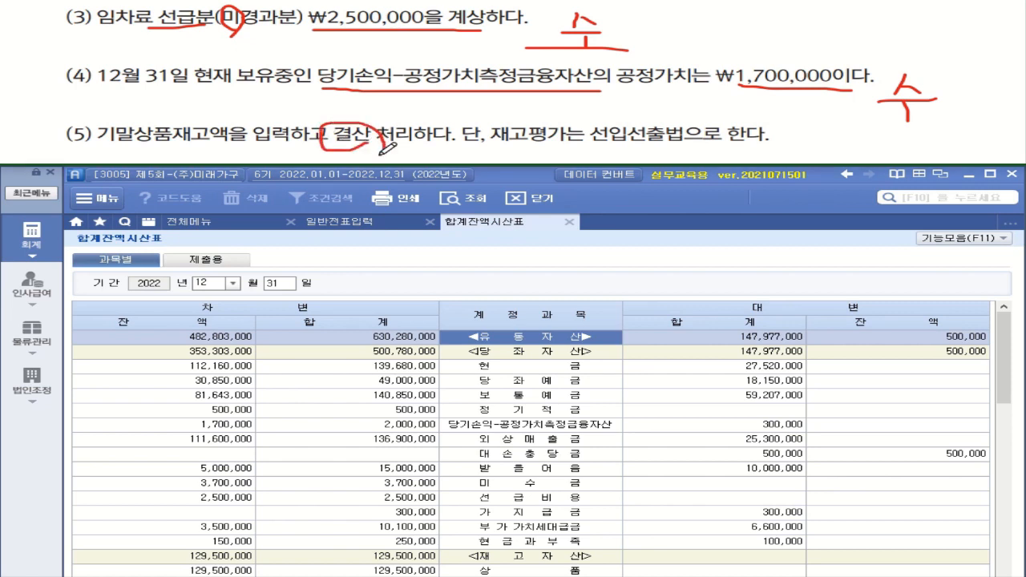
pyautogui.moveTo(594, 140); pyautogui.dragTo(724, 141)
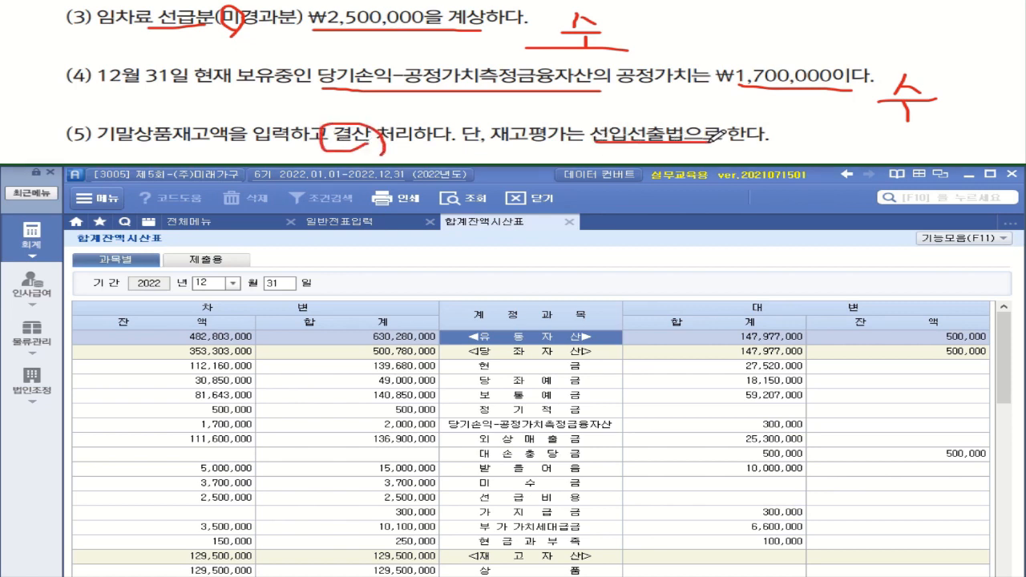
pyautogui.moveTo(799, 130)
pyautogui.mouseDown()
pyautogui.moveTo(821, 127)
pyautogui.moveTo(795, 147)
pyautogui.moveTo(816, 137)
pyautogui.moveTo(848, 158)
pyautogui.moveTo(863, 135)
pyautogui.mouseUp()
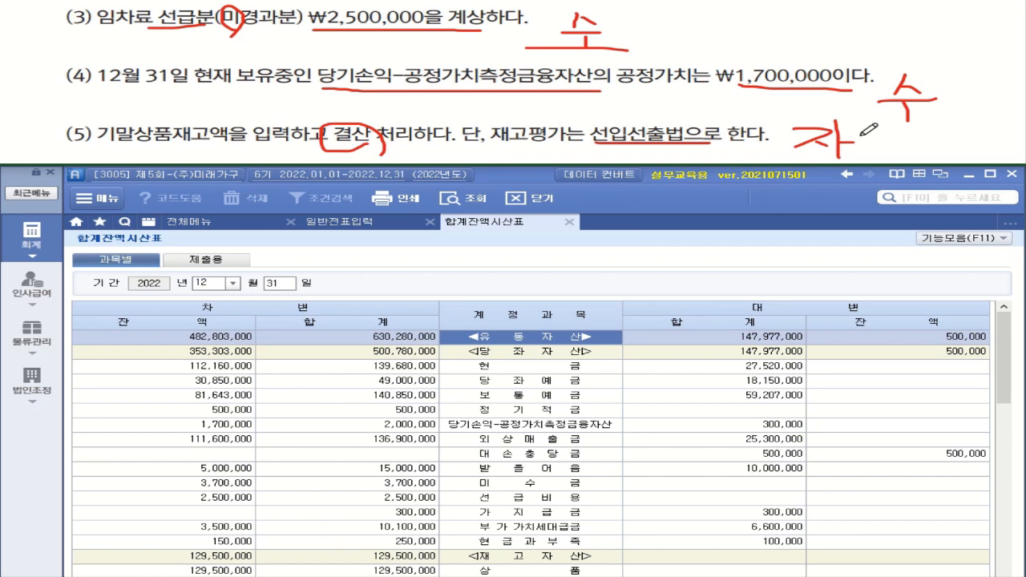
# Open the closing data entry (결산자료입력) for months 01 to 12 of 2022 and confirm the cost-of-sales selection without entering a code
pyautogui.scroll(3, 513, 80)
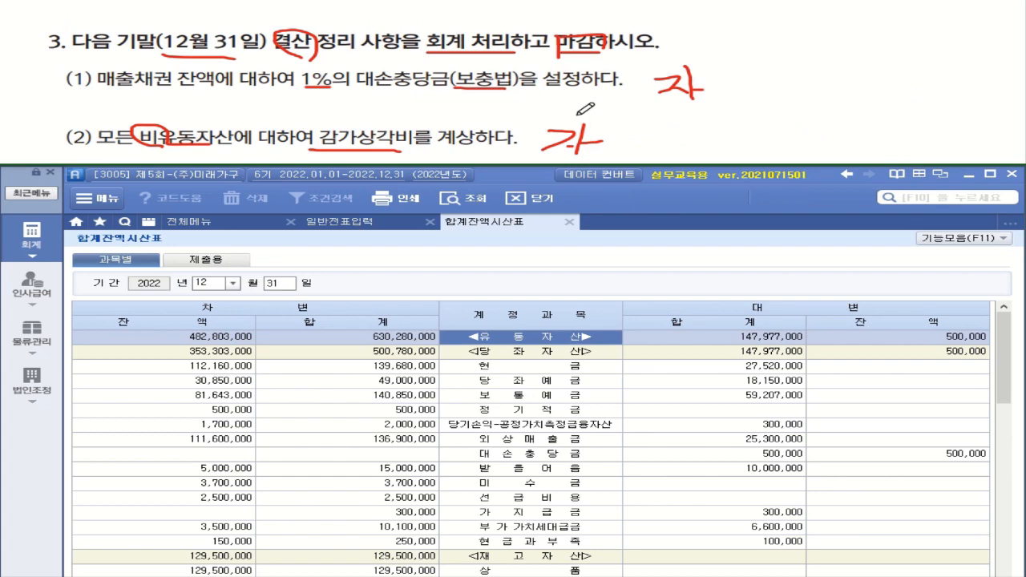
pyautogui.click(195, 229)
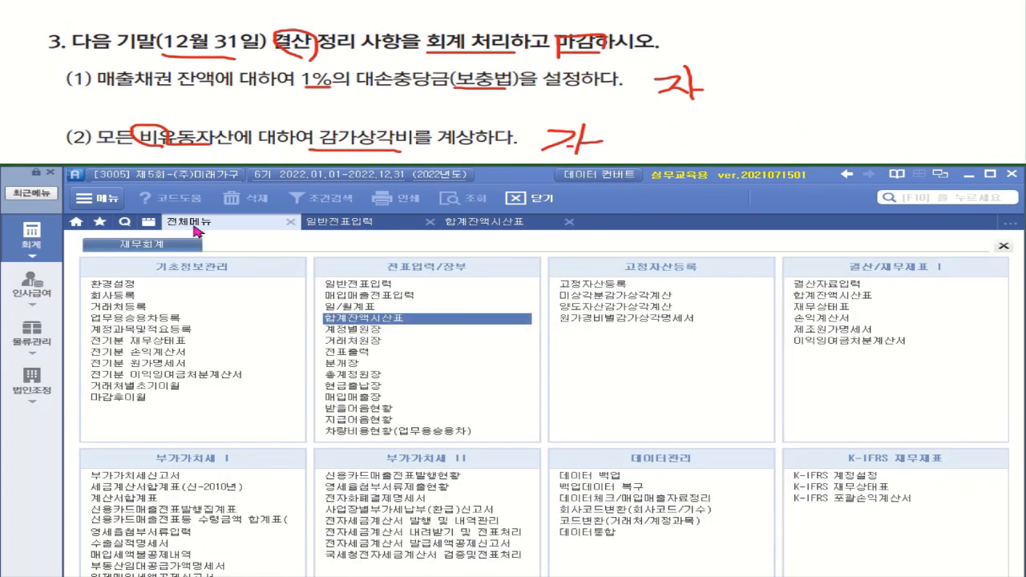
pyautogui.click(837, 284)
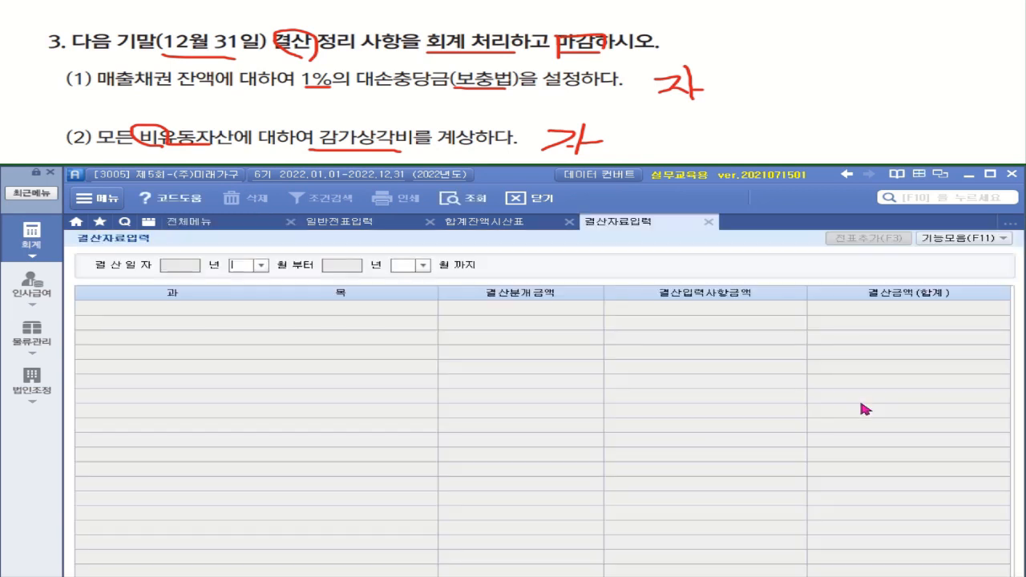
pyautogui.click(260, 266)
pyautogui.click(251, 280)
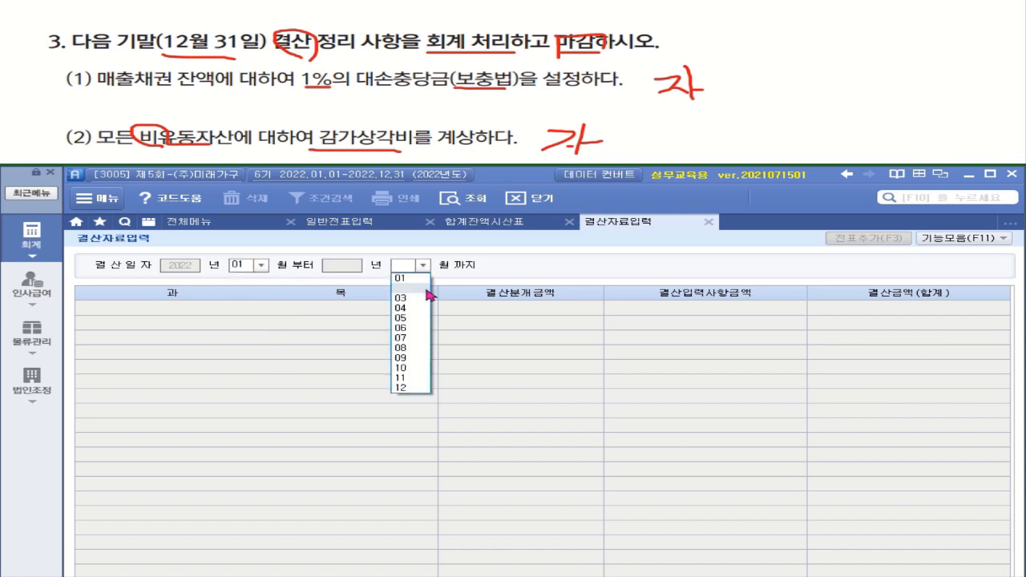
pyautogui.click(423, 266)
pyautogui.click(411, 389)
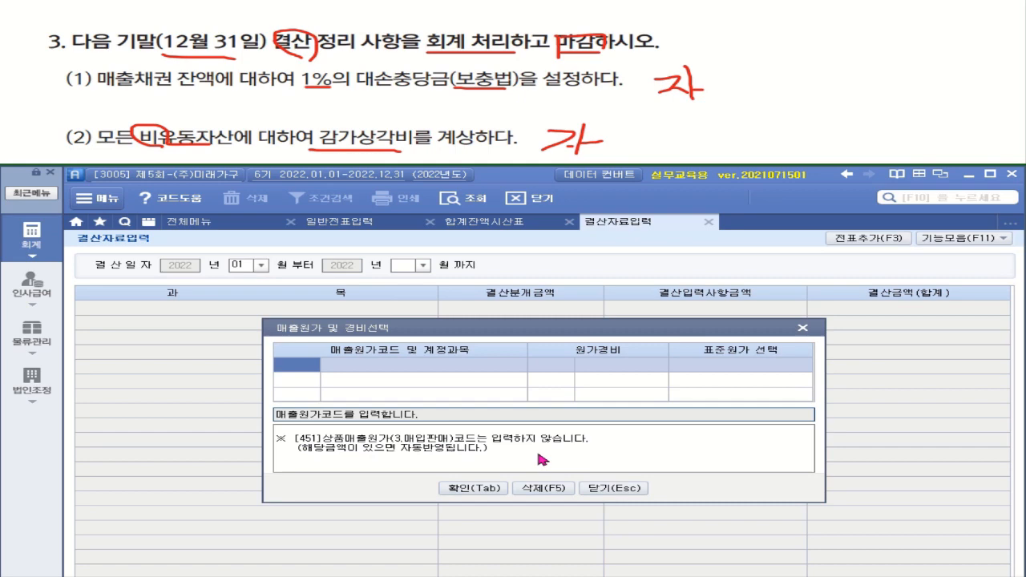
pyautogui.click(482, 491)
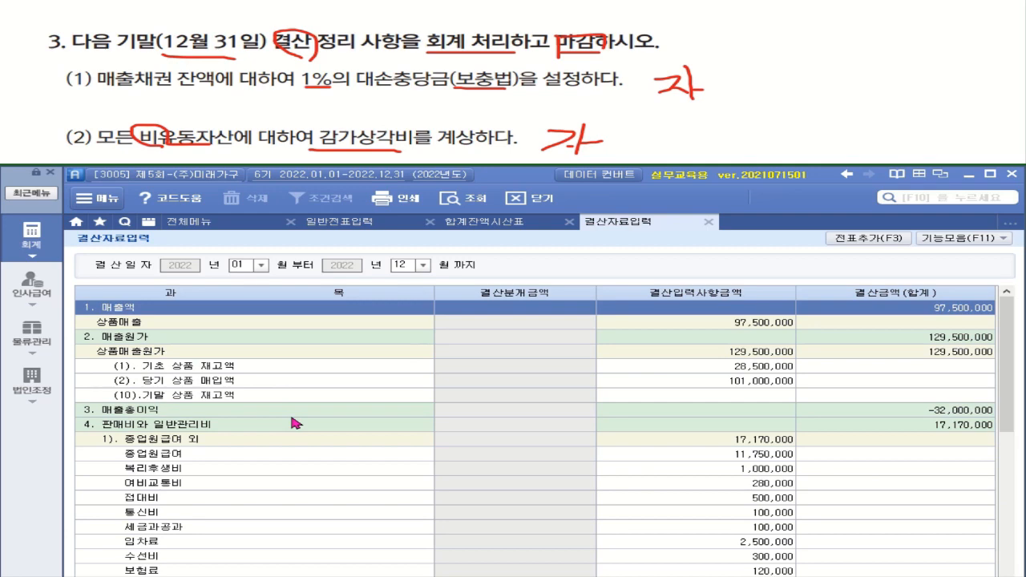
# In the trial balance, load the 외상매출금 debit balance into the built-in calculator and multiply it by 0.01
pyautogui.click(32, 239)
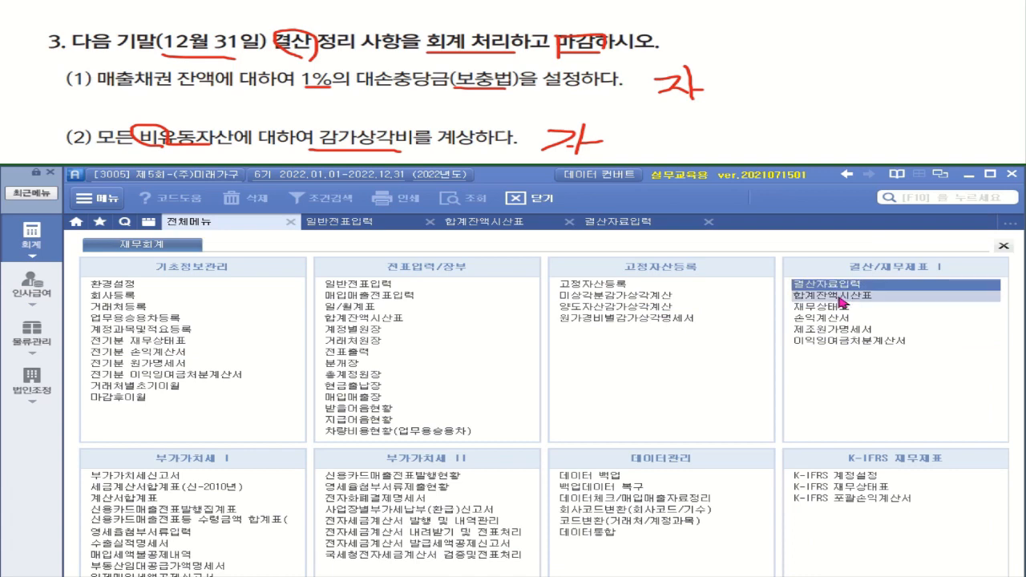
pyautogui.click(846, 294)
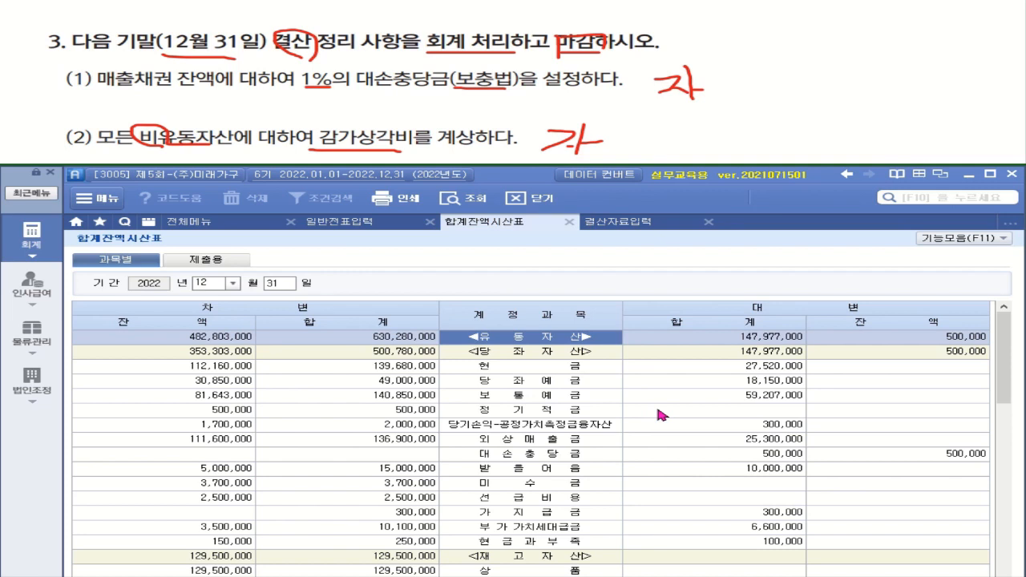
pyautogui.click(222, 443)
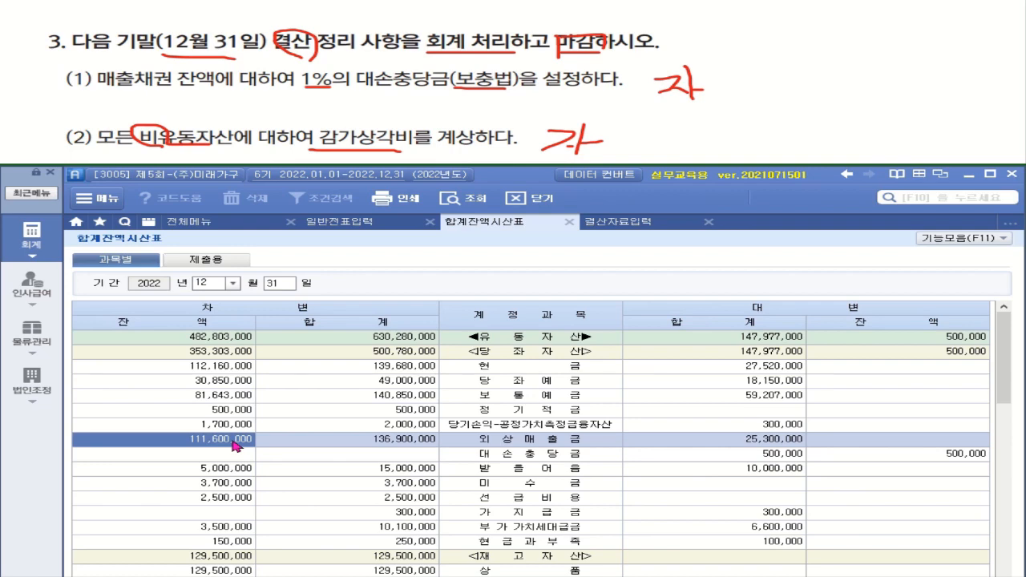
pyautogui.rightClick(234, 446)
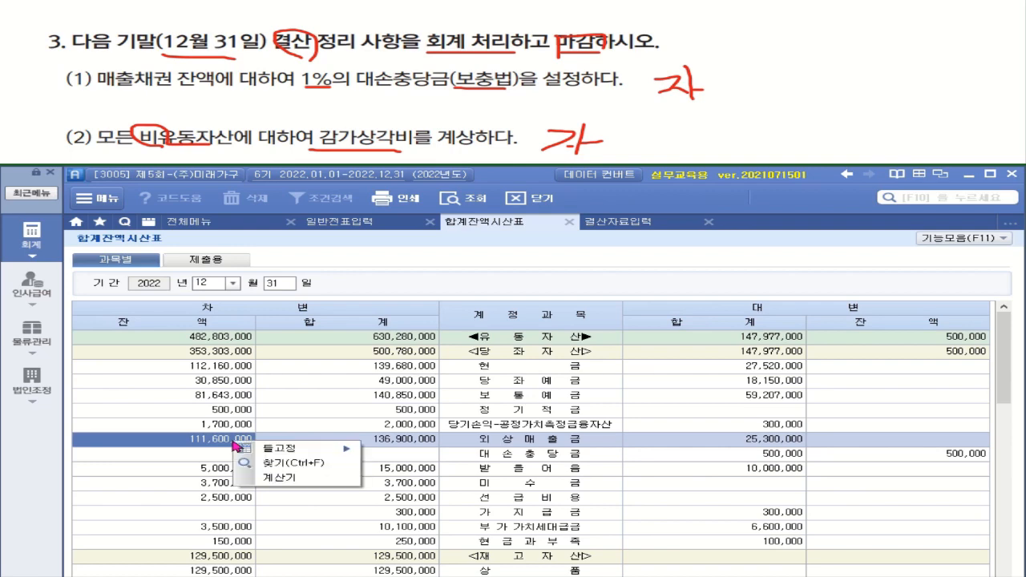
pyautogui.click(301, 480)
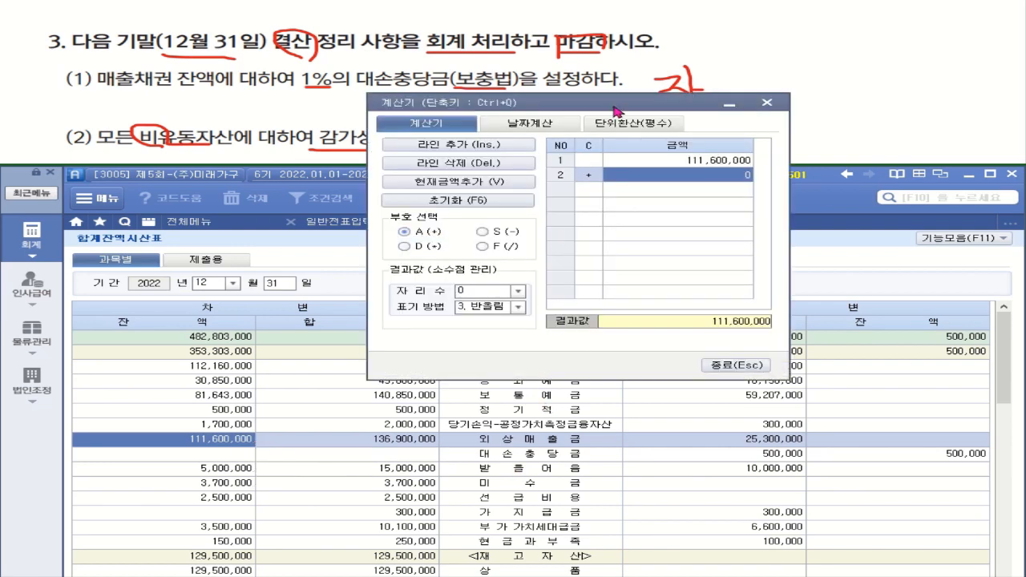
pyautogui.moveTo(619, 112); pyautogui.dragTo(447, 199)
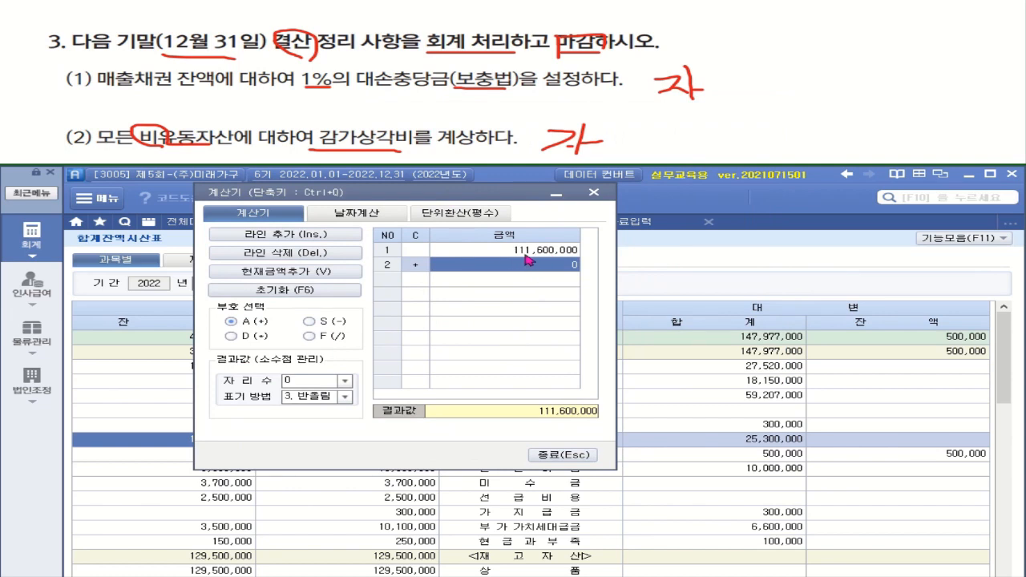
pyautogui.click(232, 336)
pyautogui.write('0.01')
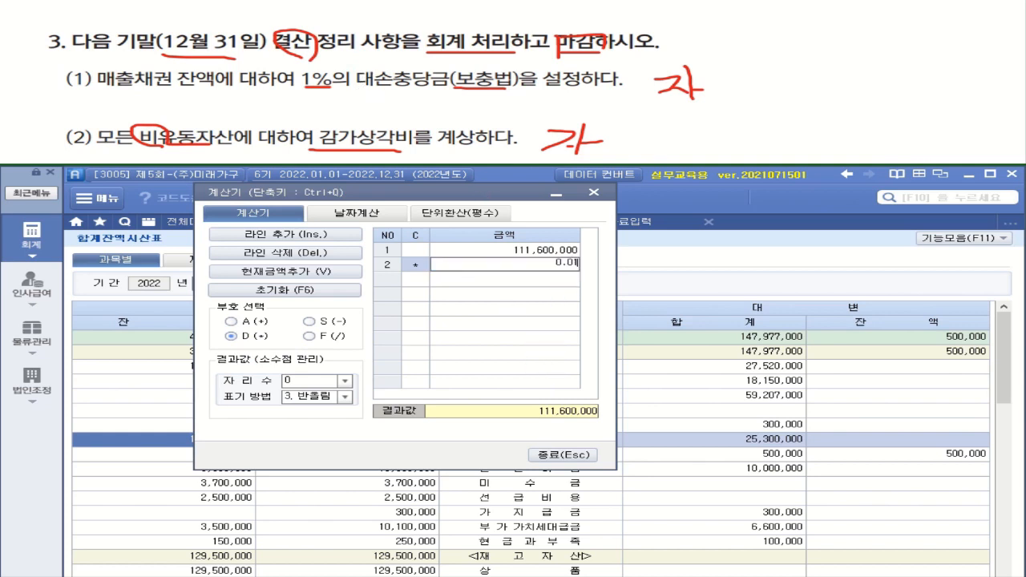
pyautogui.press('Return')
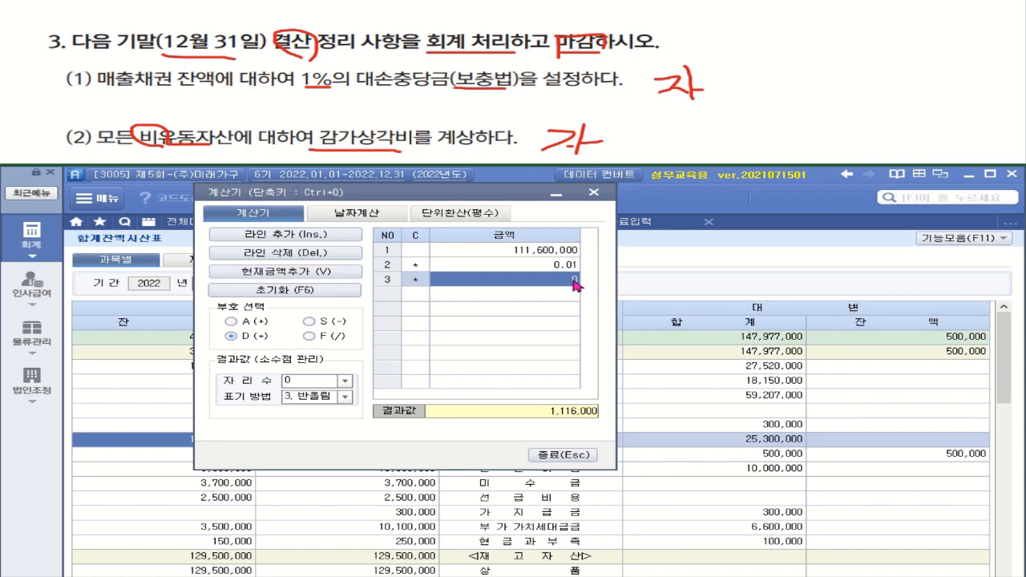
# Subtract the 대손충당금 credit balance of 500,000 in the calculator from the 1% allowance for 외상매출금
pyautogui.moveTo(439, 193); pyautogui.dragTo(284, 206)
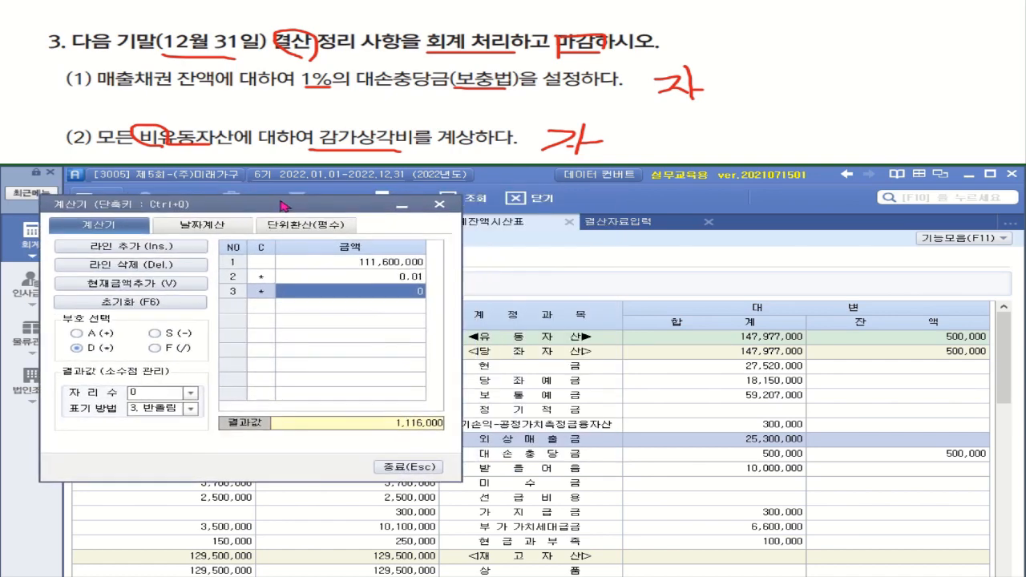
pyautogui.click(579, 455)
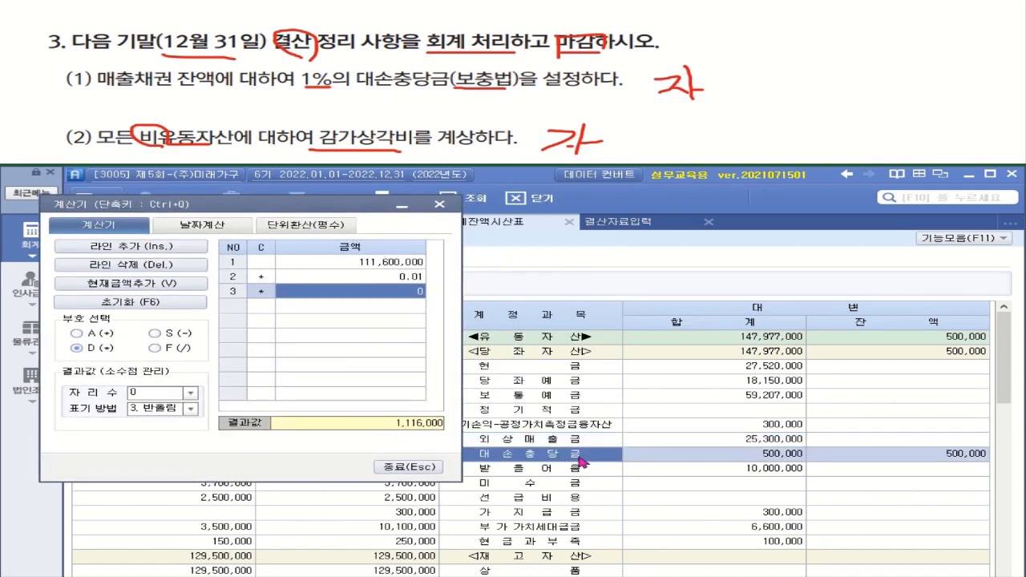
pyautogui.click(942, 455)
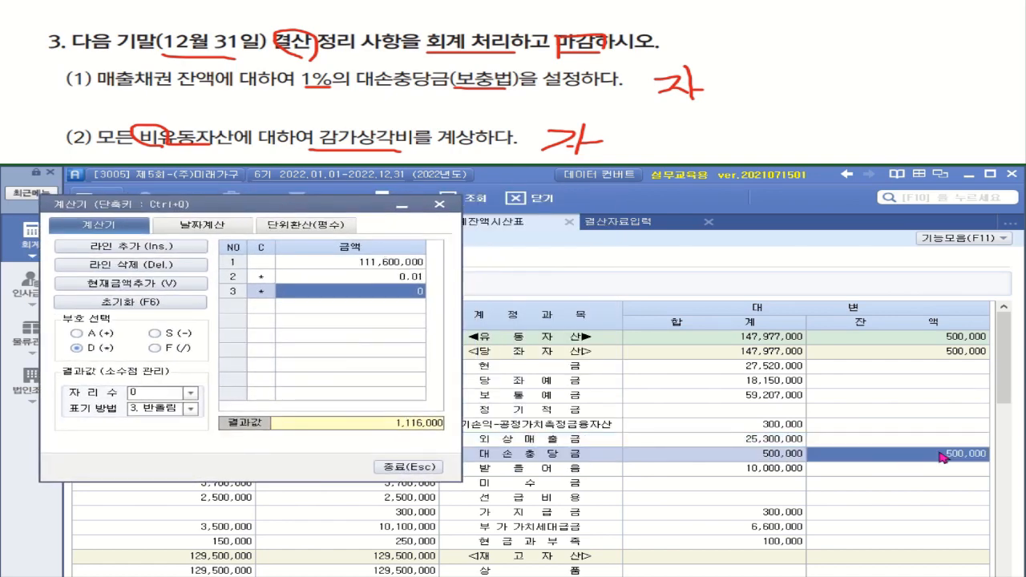
pyautogui.click(175, 337)
pyautogui.click(382, 291)
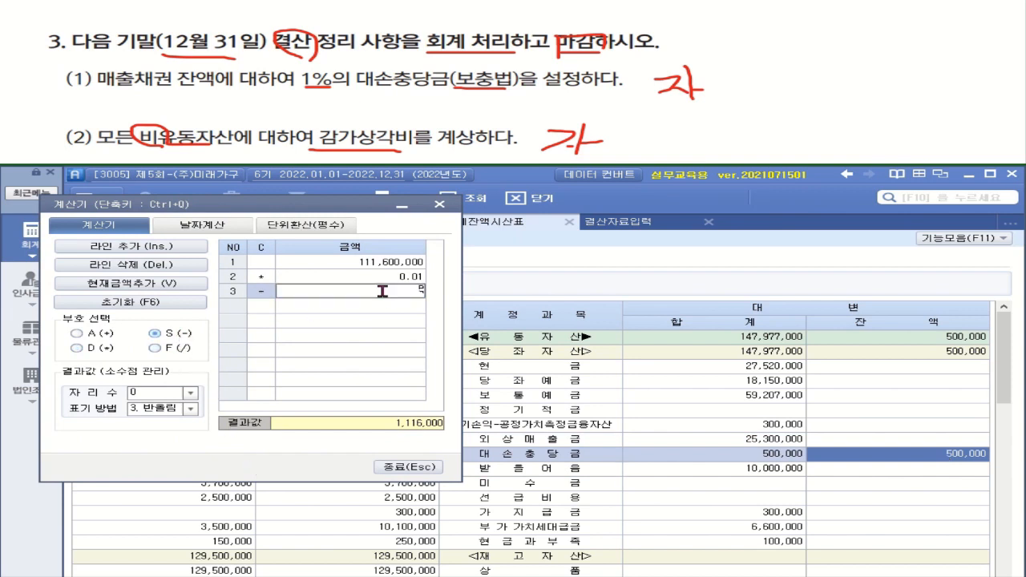
pyautogui.write('500,000')
pyautogui.press('Return')
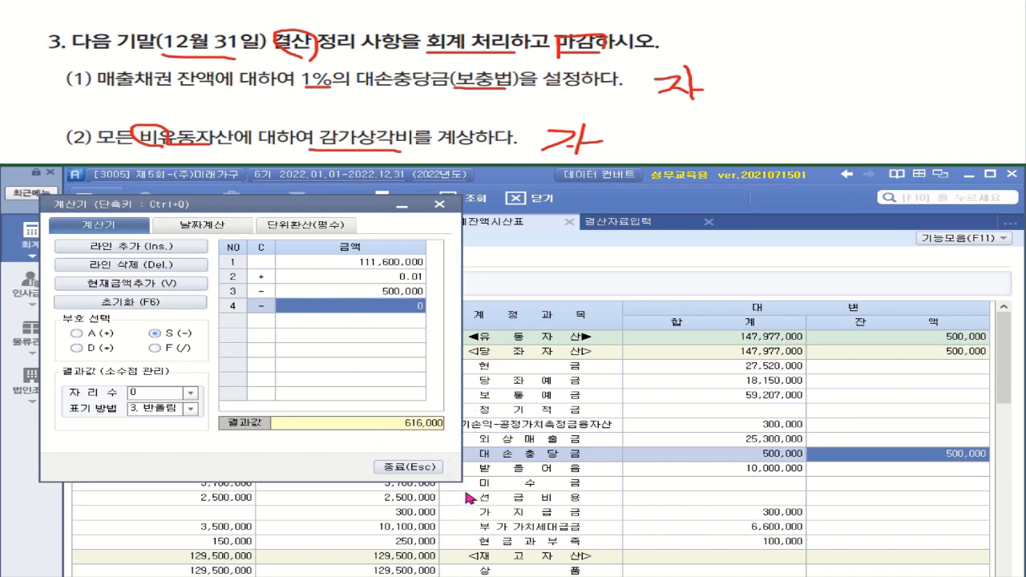
# Load the closing data in 결산자료입력, enter 616,000 for 외상매출금 under 대손상각, and close the calculator
pyautogui.click(643, 227)
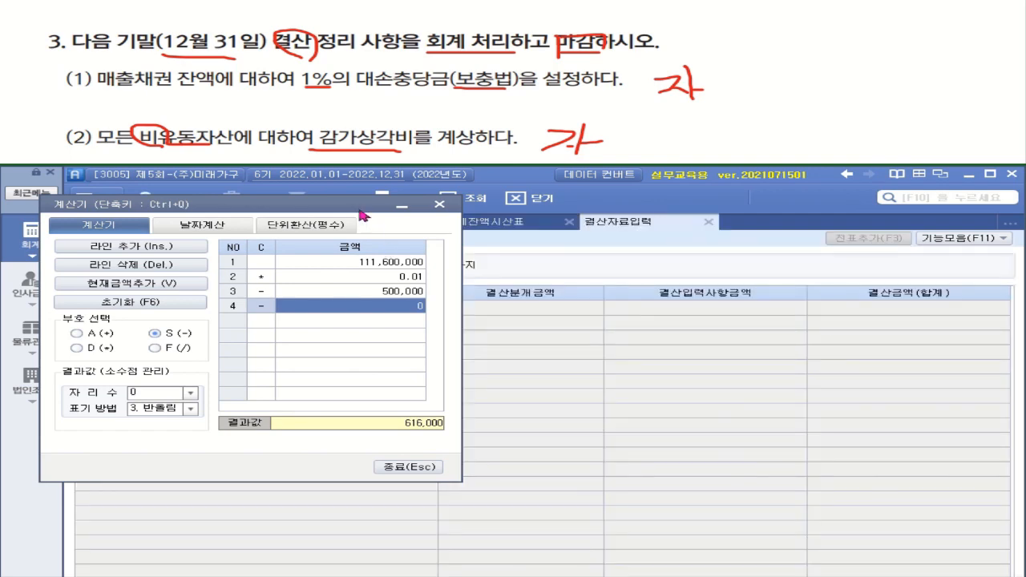
pyautogui.moveTo(351, 208); pyautogui.dragTo(718, 275)
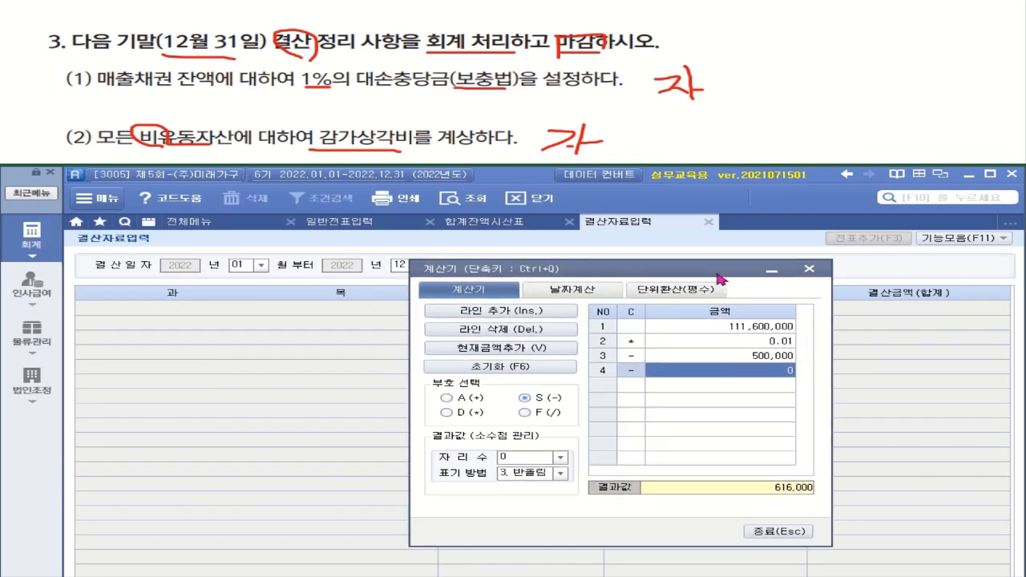
pyautogui.click(466, 200)
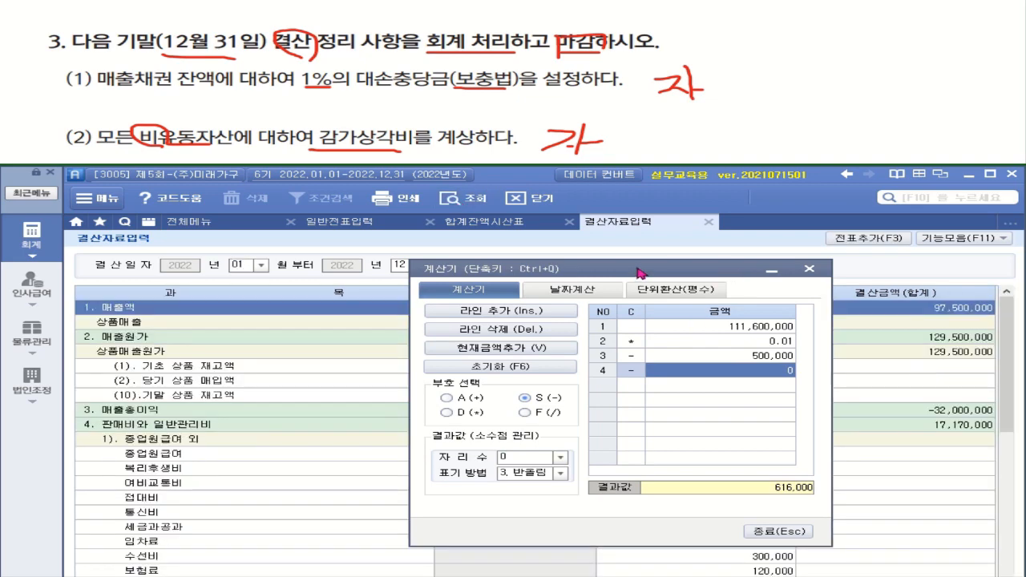
pyautogui.moveTo(636, 263); pyautogui.dragTo(477, 61)
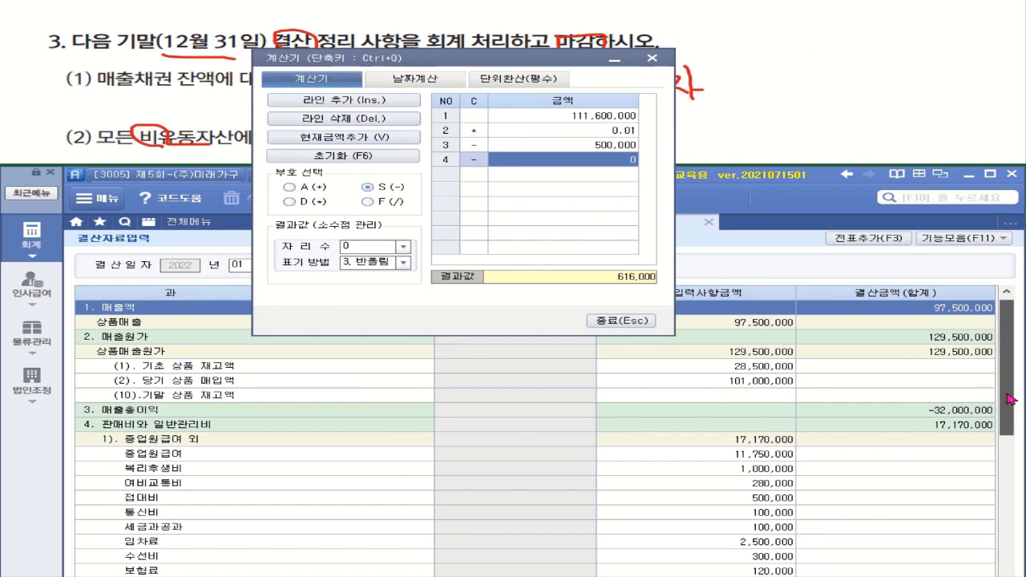
pyautogui.moveTo(1012, 396); pyautogui.dragTo(1014, 491)
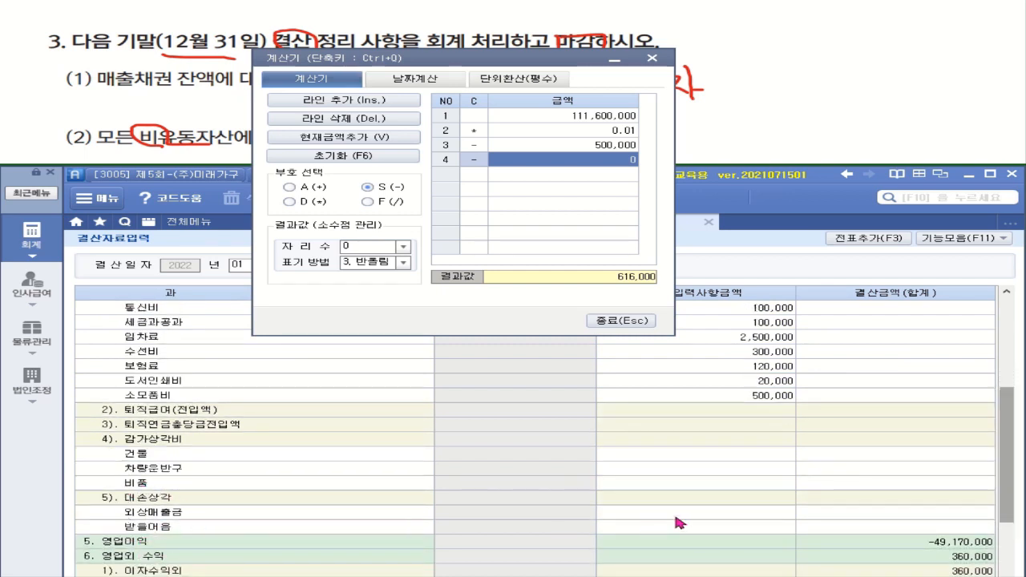
pyautogui.click(702, 515)
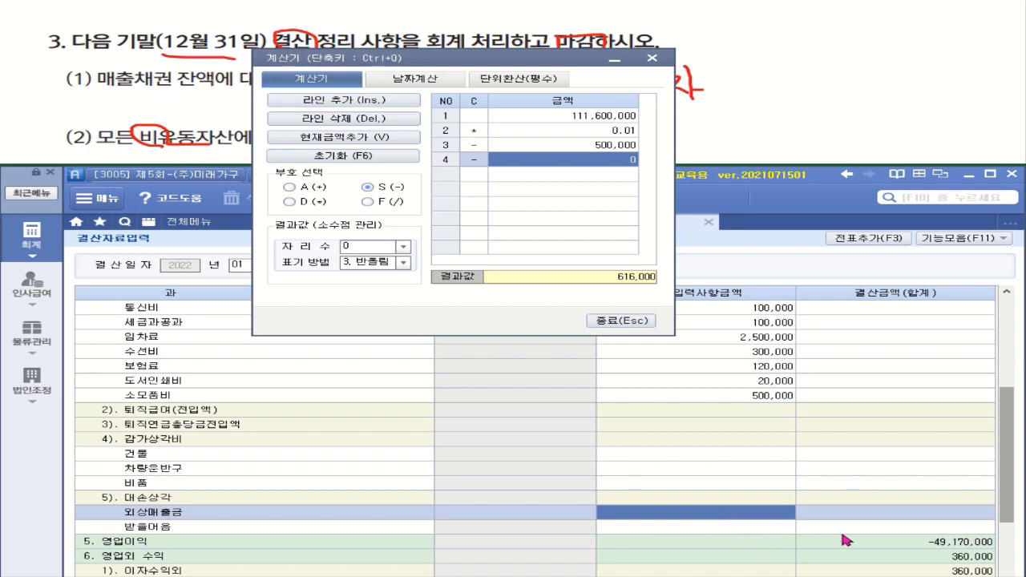
pyautogui.write('6160000')
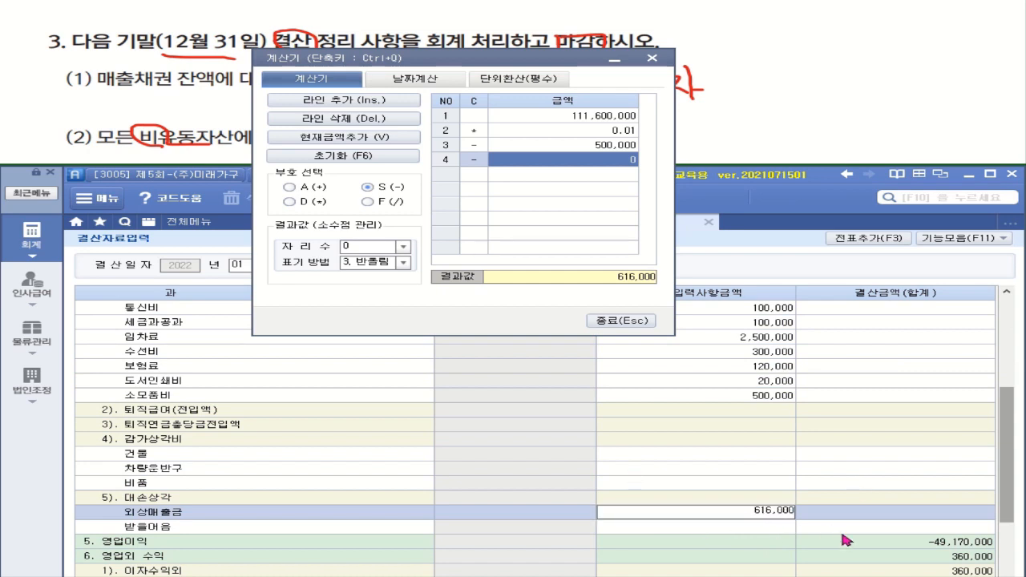
pyautogui.press('Return')
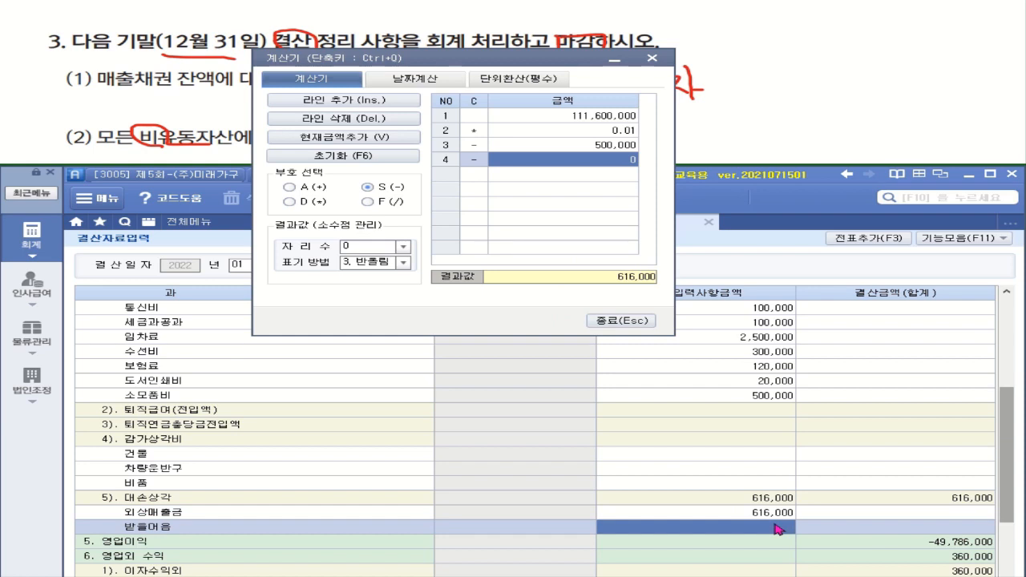
pyautogui.click(637, 321)
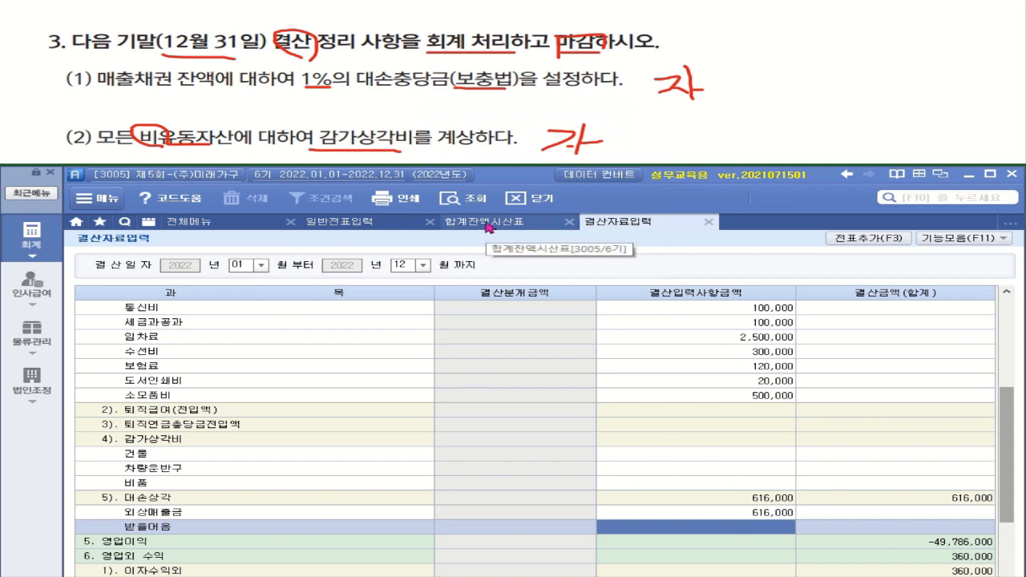
# In the trial balance (합계잔액시산표), load the 받을어음 debit balance into the calculator and multiply it by 0.01
pyautogui.click(481, 224)
pyautogui.click(221, 474)
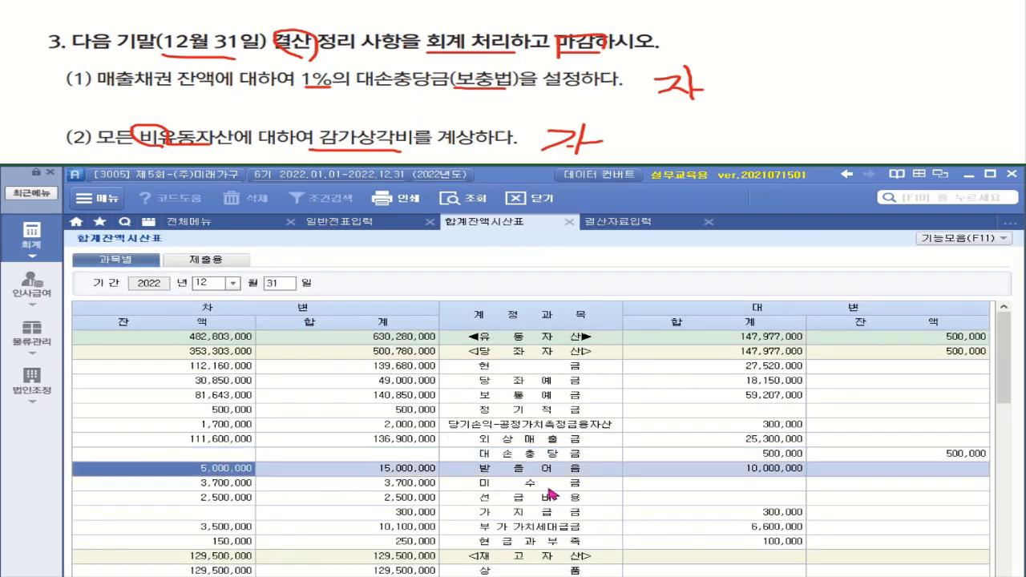
pyautogui.rightClick(215, 471)
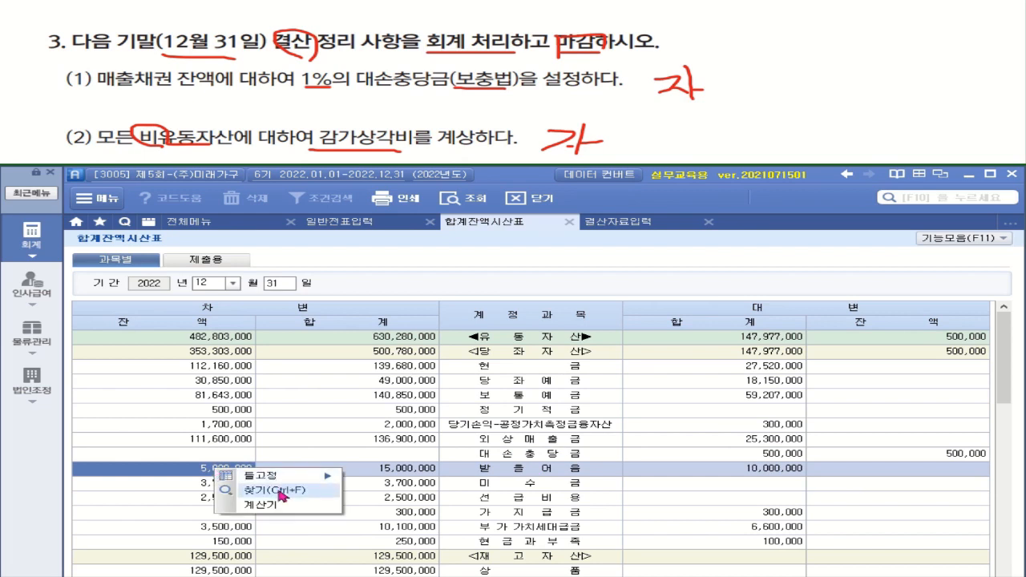
pyautogui.click(273, 505)
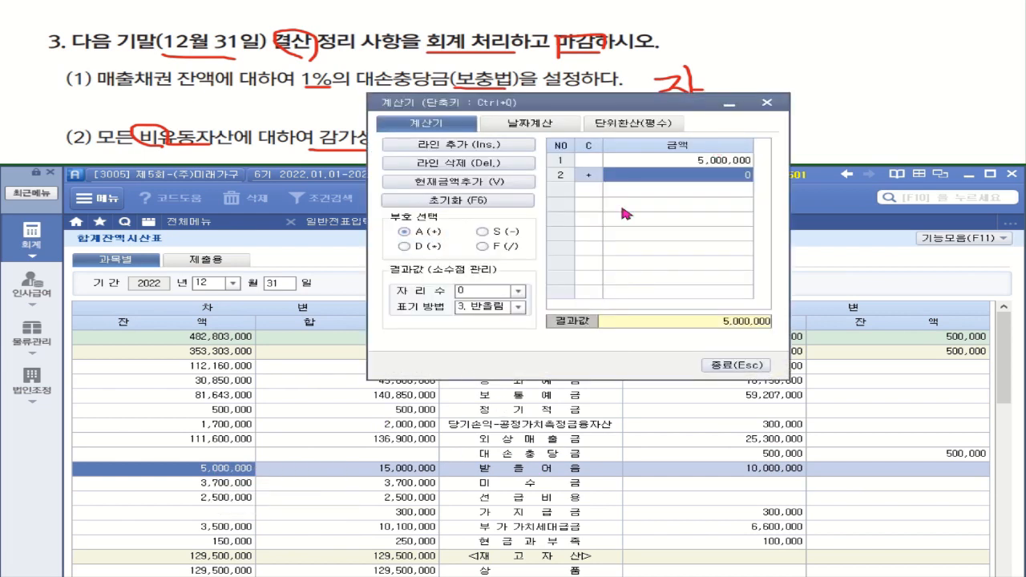
pyautogui.click(405, 247)
pyautogui.write('0.01')
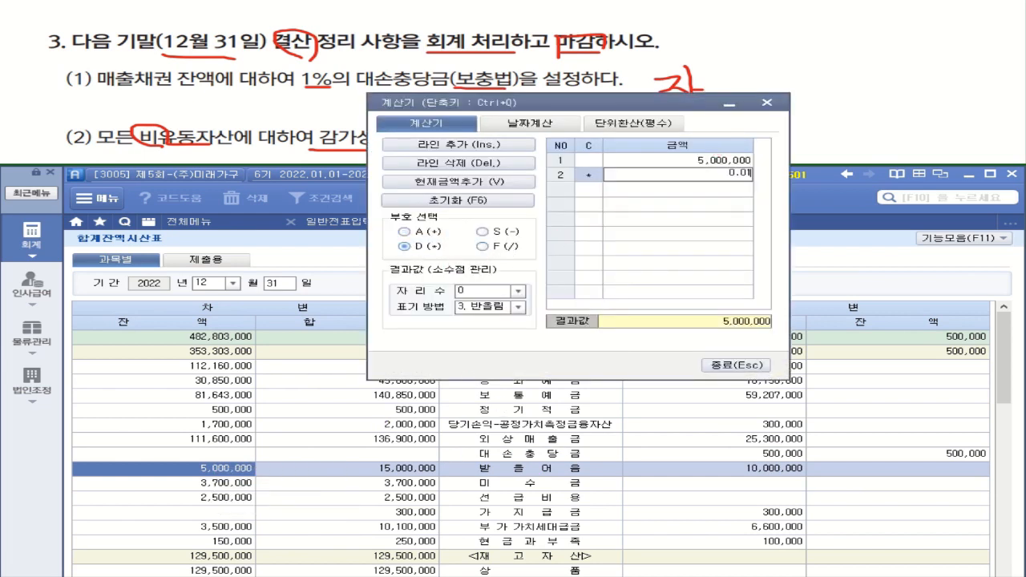
pyautogui.press('Return')
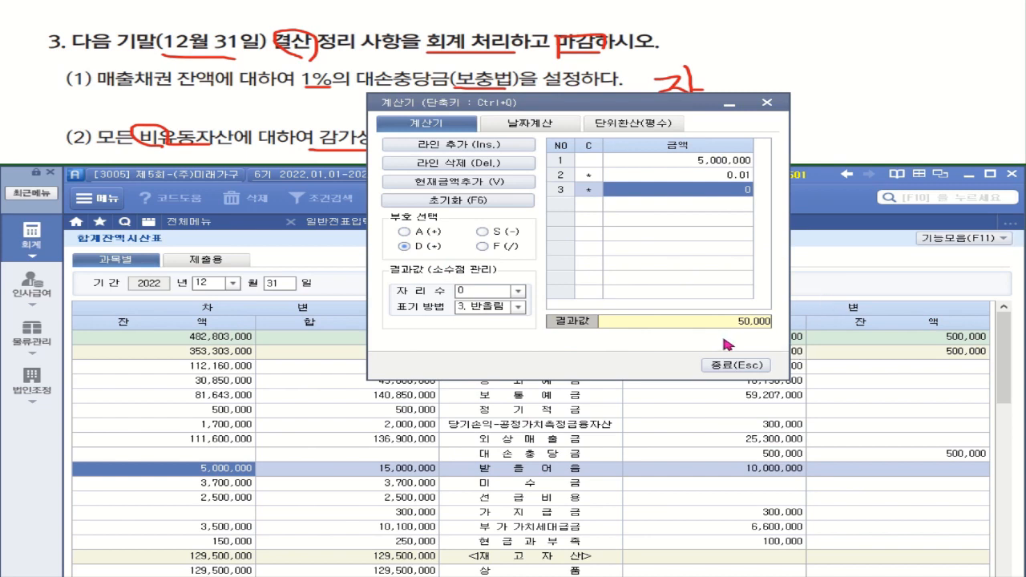
pyautogui.click(735, 364)
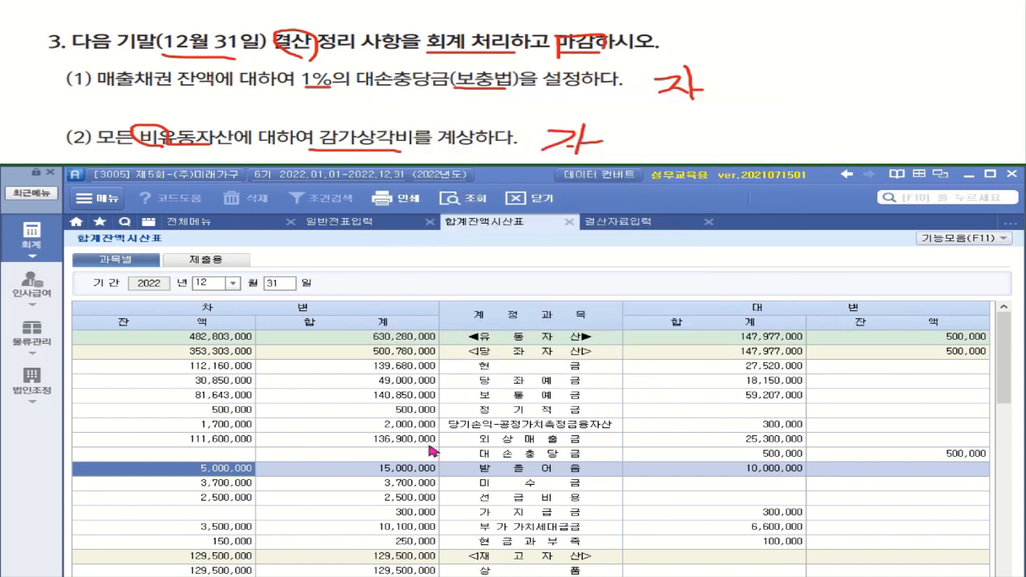
pyautogui.rightClick(196, 474)
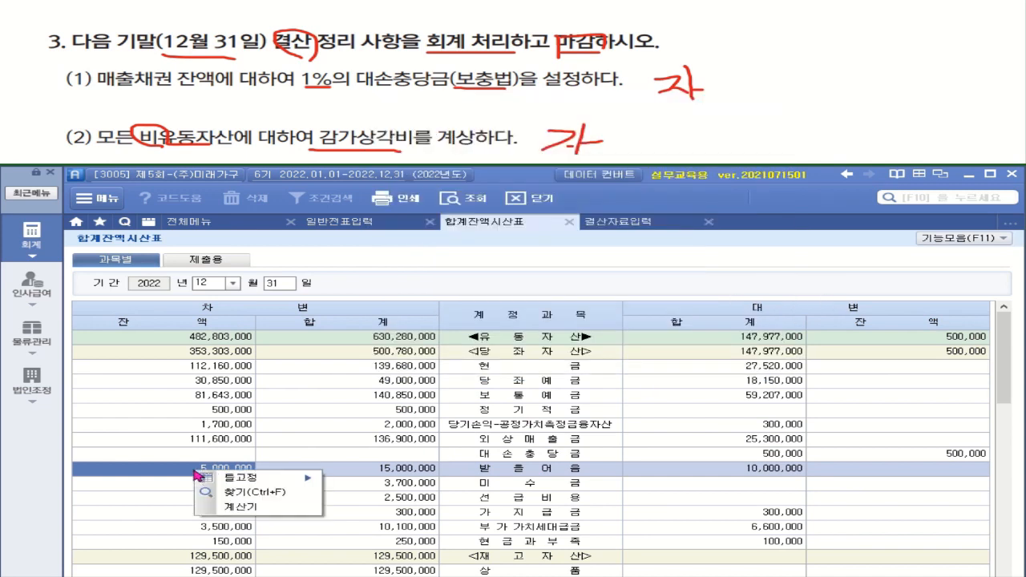
pyautogui.click(377, 466)
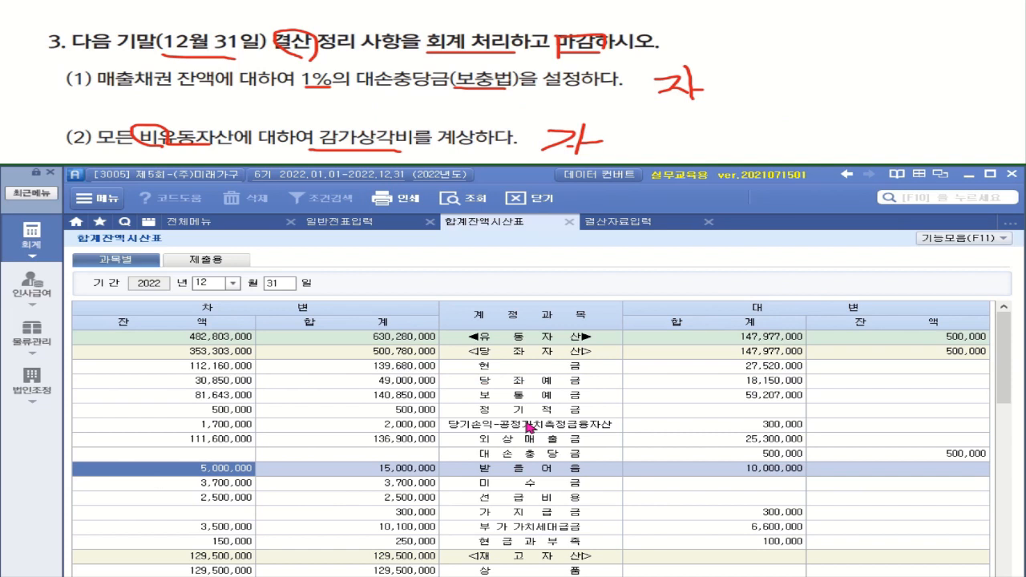
# Enter 50,000 for 받을어음 under 대손상각 in the closing data entry (결산자료입력)
pyautogui.click(663, 223)
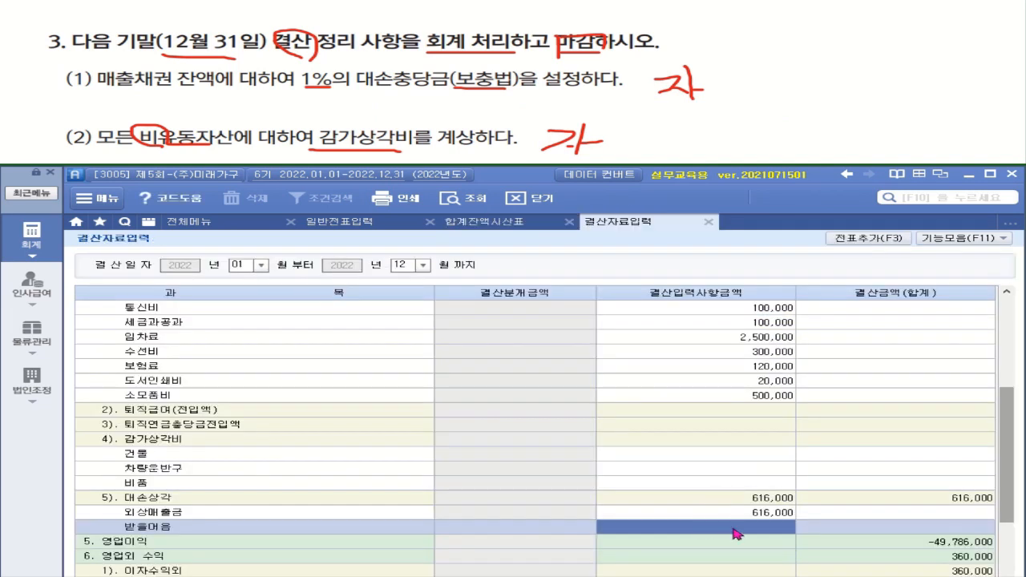
pyautogui.write('5,000,000')
pyautogui.press('Return')
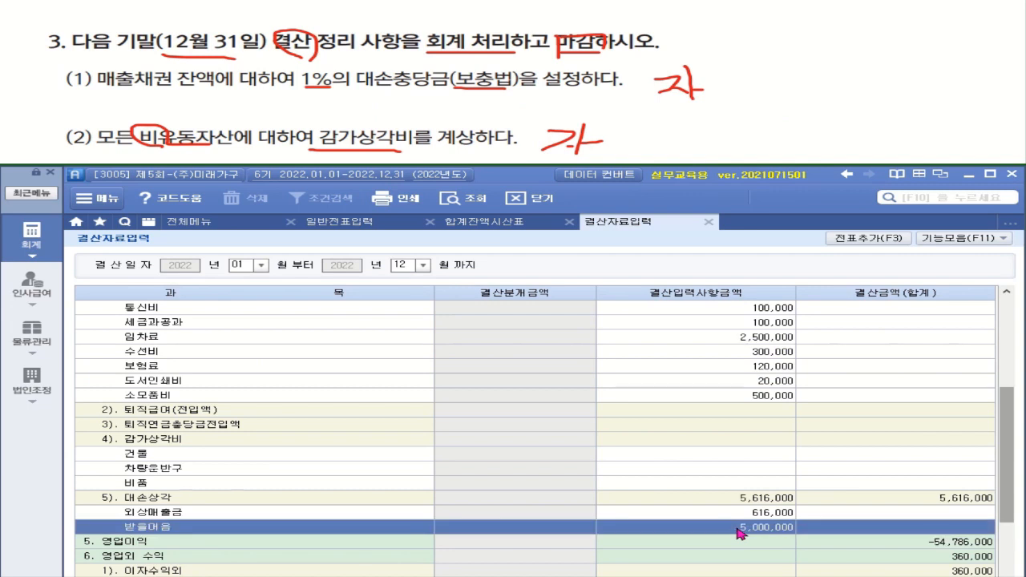
pyautogui.click(780, 526)
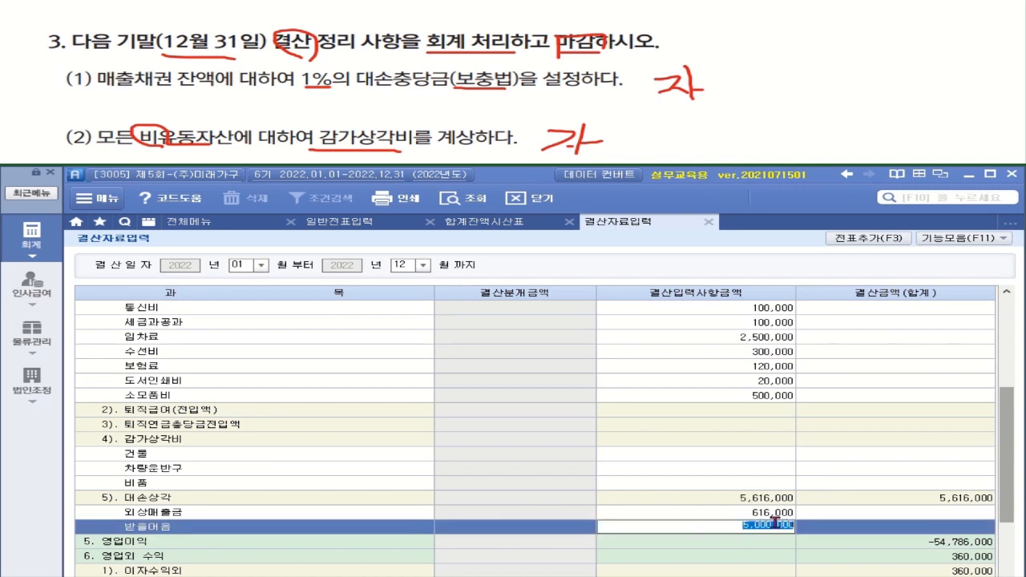
pyautogui.write('50000')
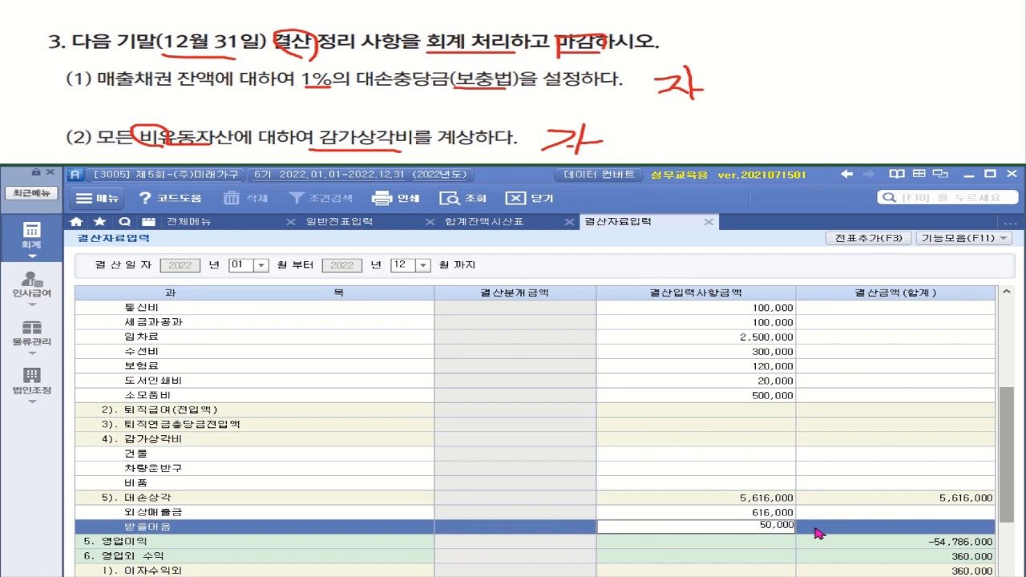
pyautogui.press('Return')
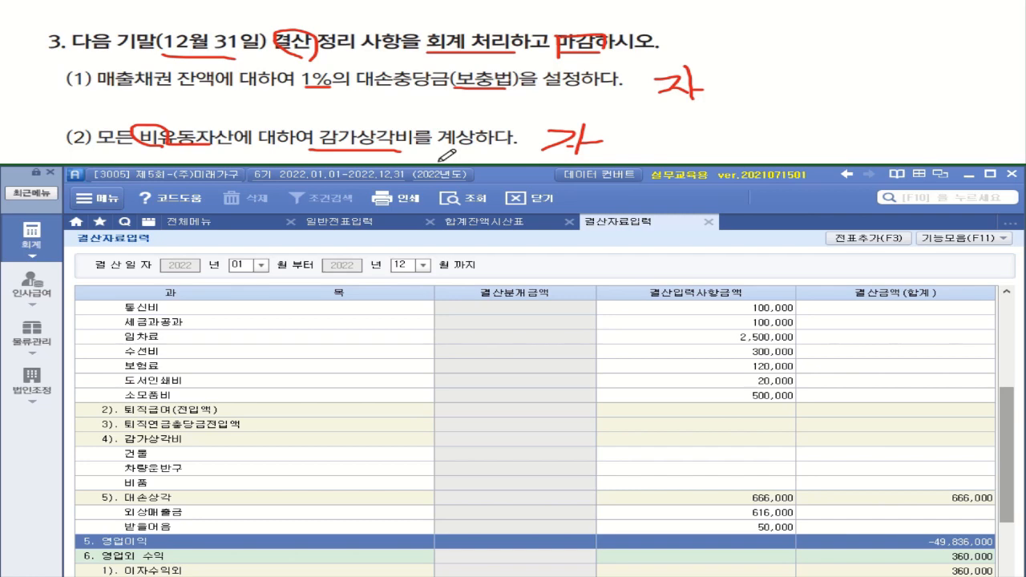
# Open 원가경비별감가상각명세서 and check the current-year depreciation (당기상각비) of 비품 in the tangible asset summary (유형자산총괄)
pyautogui.click(195, 229)
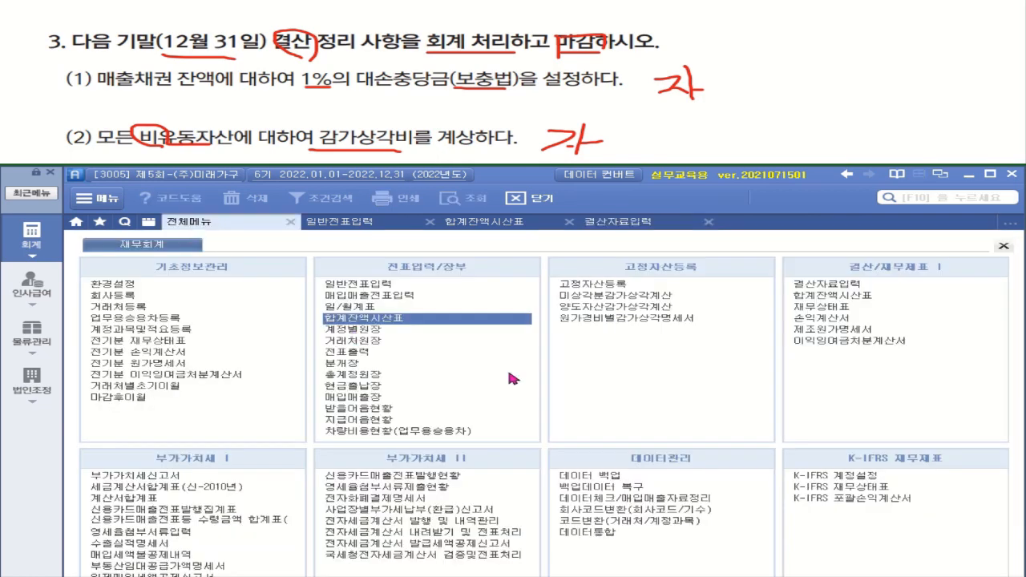
pyautogui.click(631, 319)
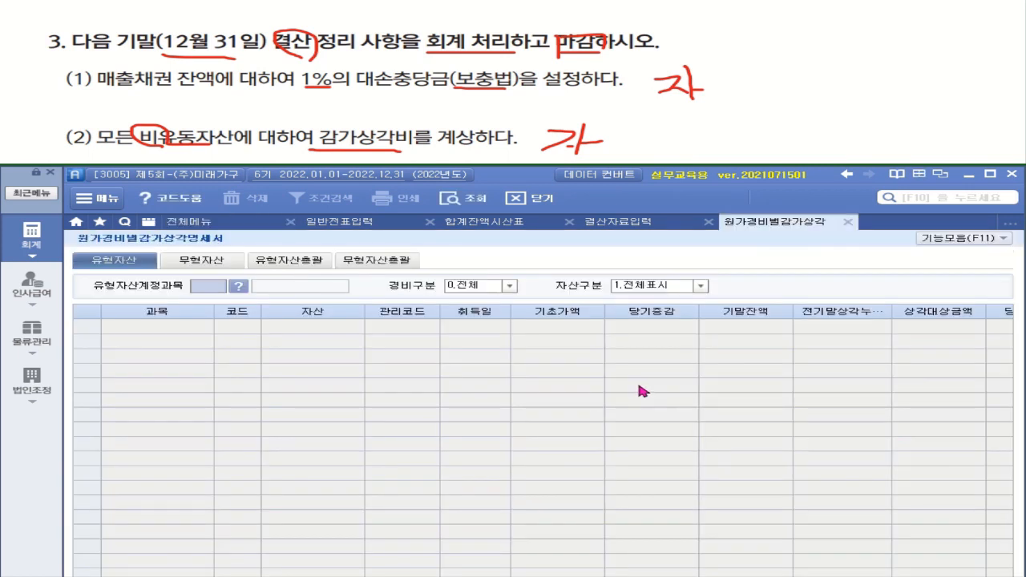
pyautogui.click(298, 263)
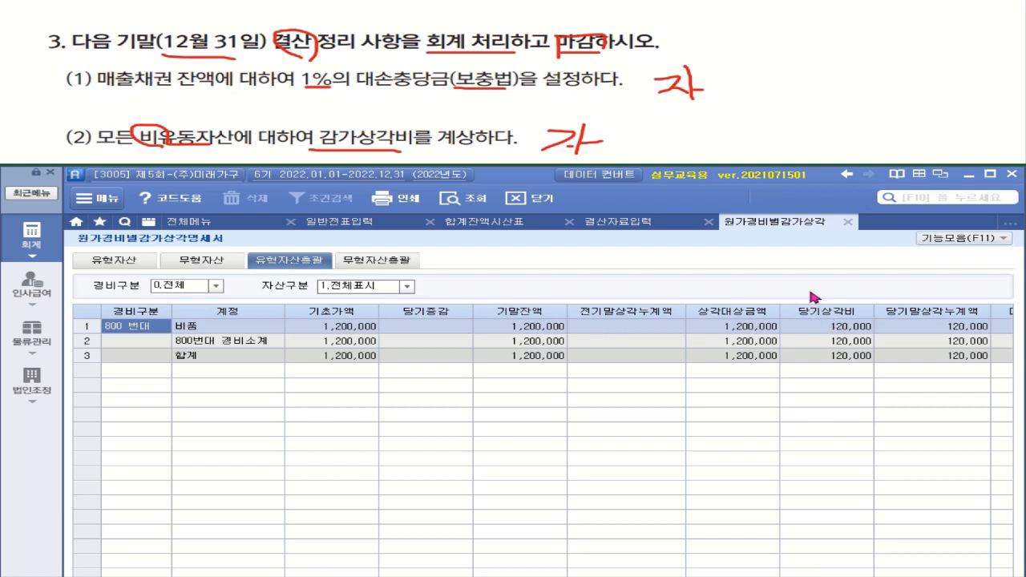
pyautogui.click(850, 328)
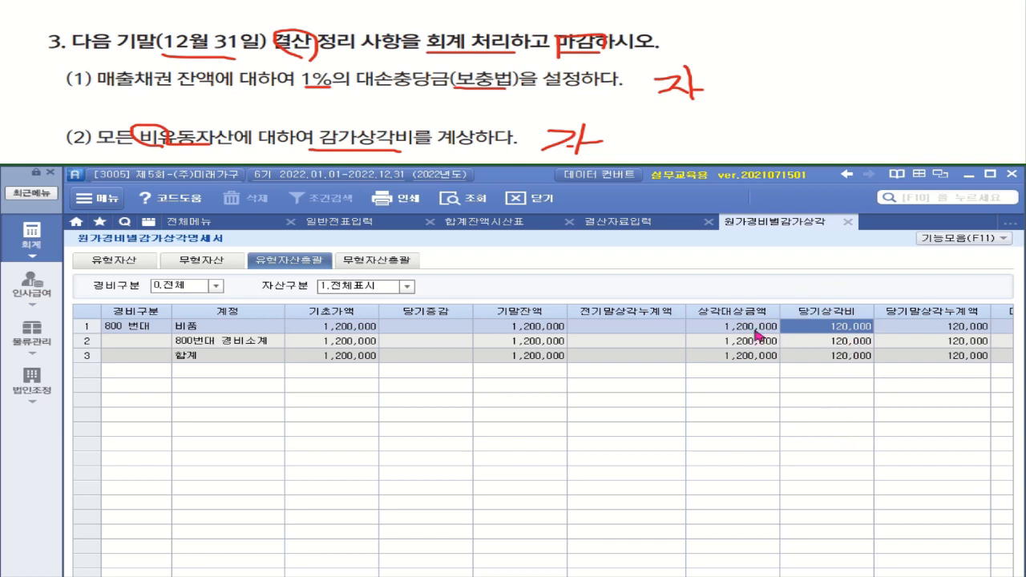
# Enter 120,000 for 비품 under 감가상각비 in the closing data entry (결산자료입력)
pyautogui.click(651, 222)
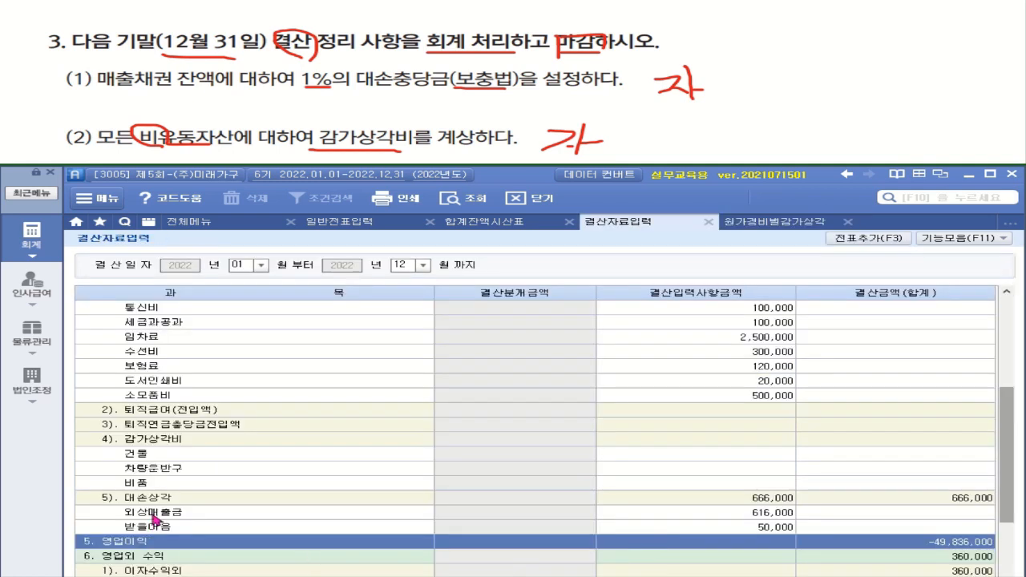
pyautogui.click(759, 485)
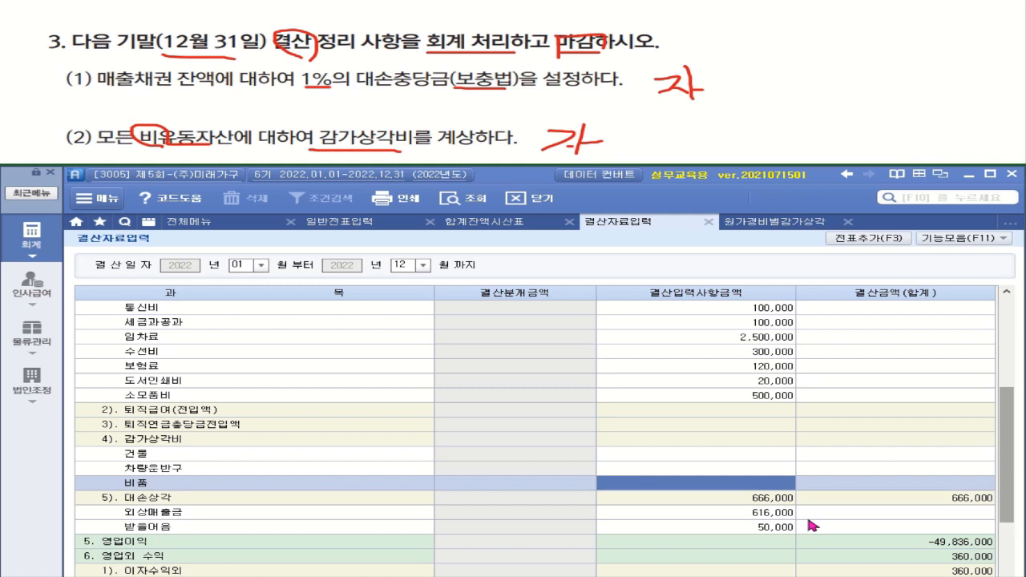
pyautogui.write('120,000')
pyautogui.hotkey('ctrl', 'f')
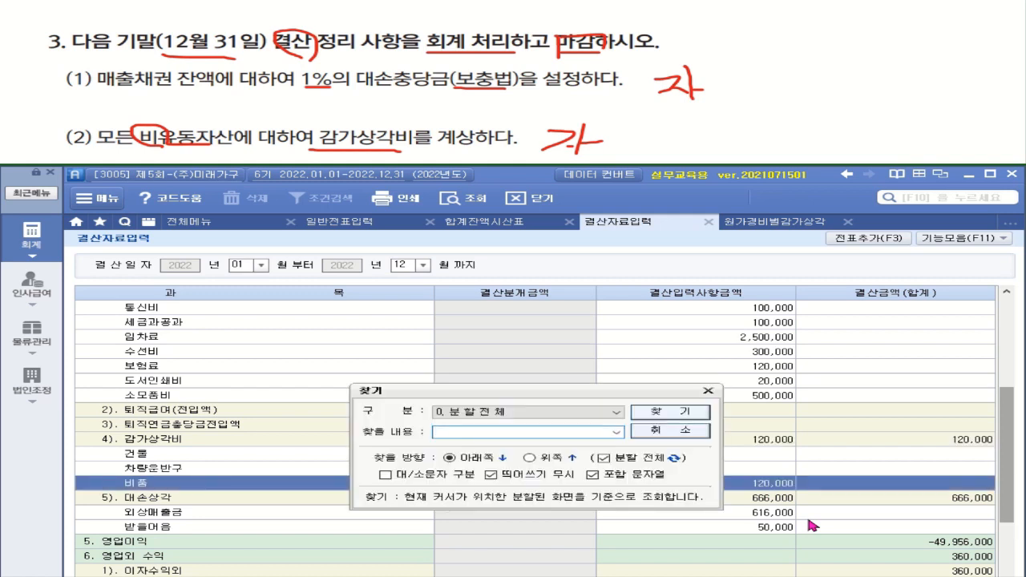
pyautogui.click(707, 392)
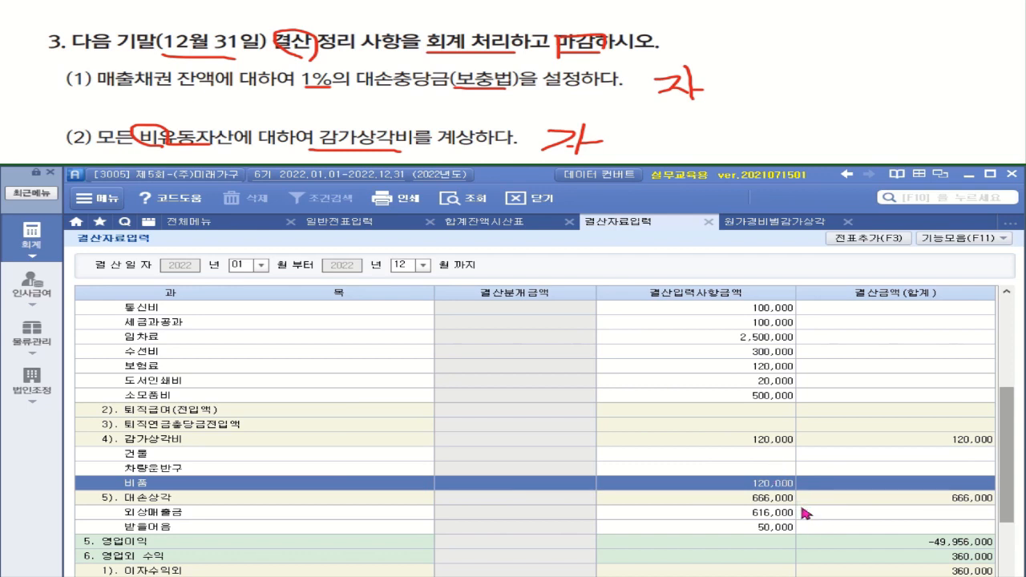
# Check the intangible asset summary (무형자산총괄) in 원가경비별감가상각명세서 for depreciation, and return to the closing data entry (결산자료입력)
pyautogui.press('ctrl')
pyautogui.press('ctrl')
pyautogui.click(787, 223)
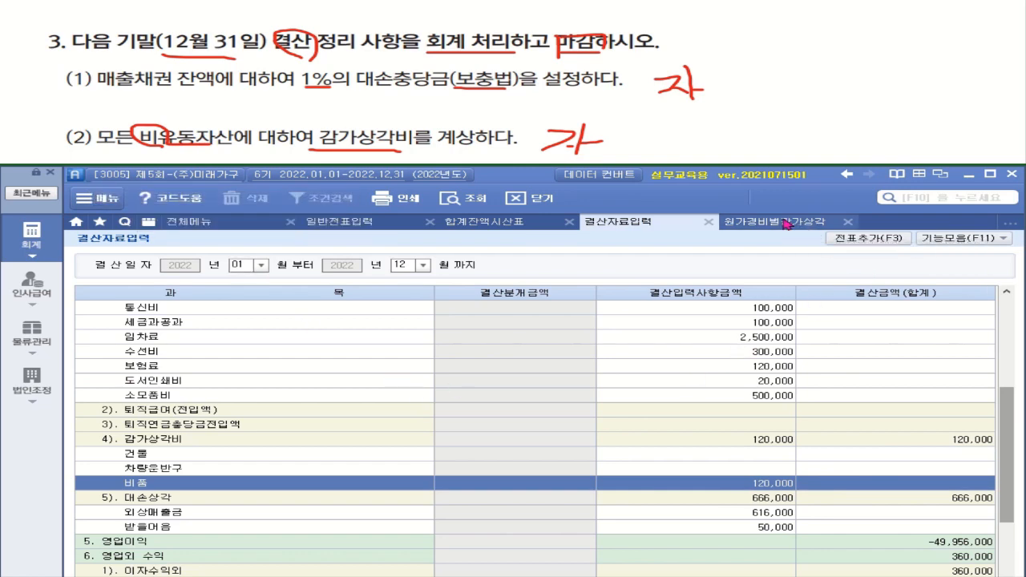
pyautogui.click(390, 261)
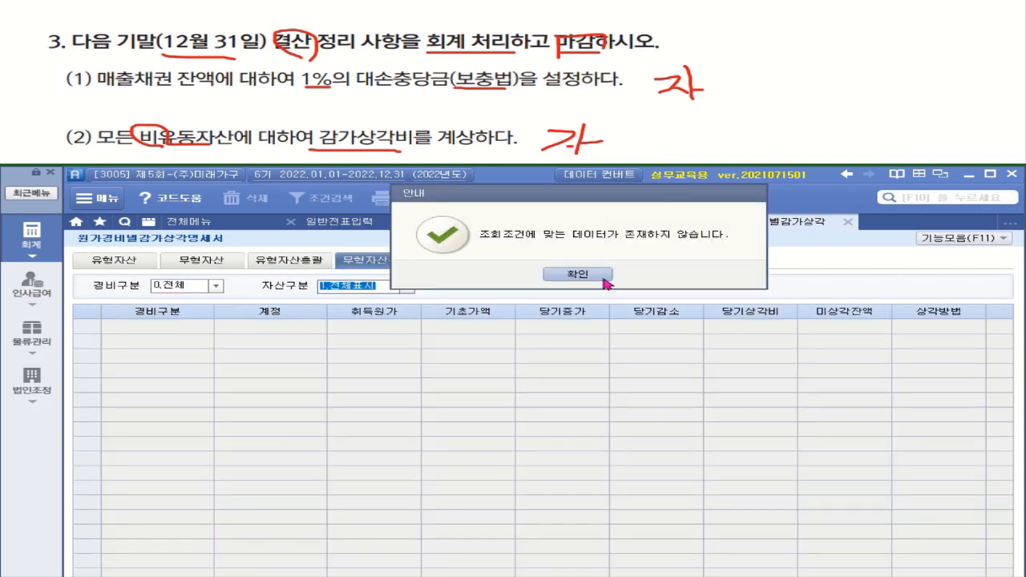
pyautogui.click(607, 276)
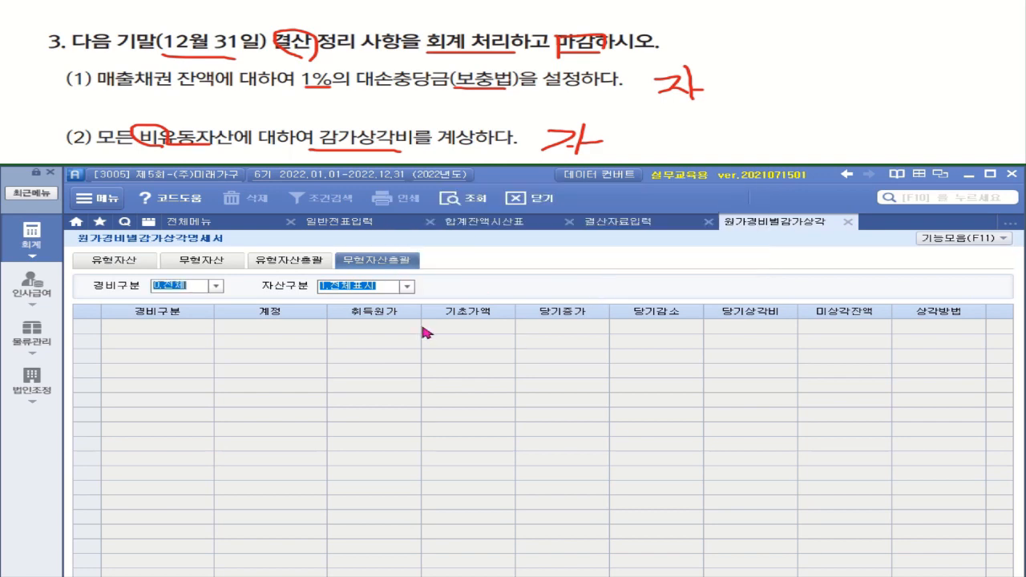
pyautogui.click(624, 223)
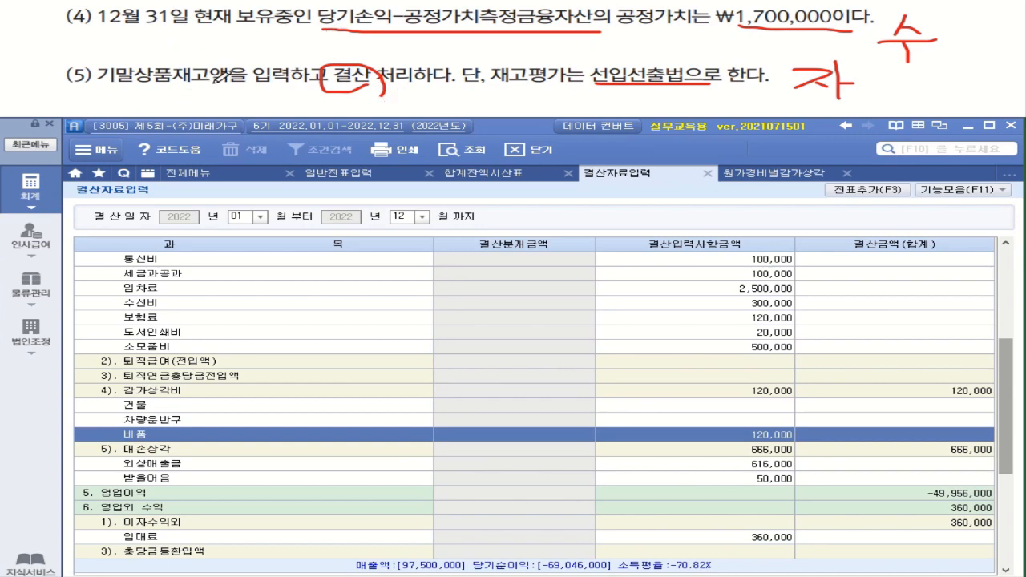
# Open the inventory ledger (재고자산수불부) and apply 선입선출법 as the valuation method for all inventory types
pyautogui.moveTo(216, 84); pyautogui.dragTo(146, 84)
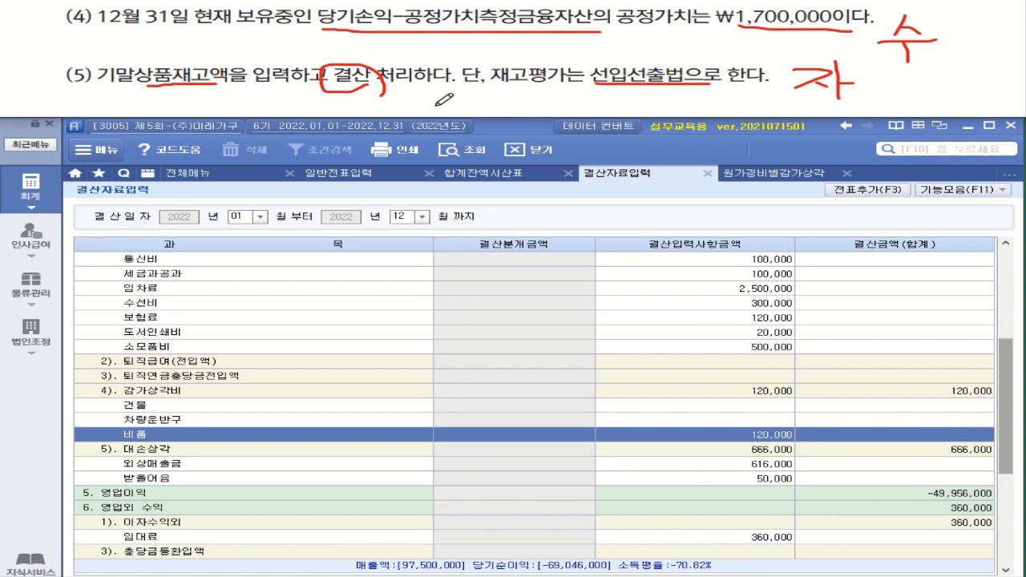
pyautogui.click(24, 299)
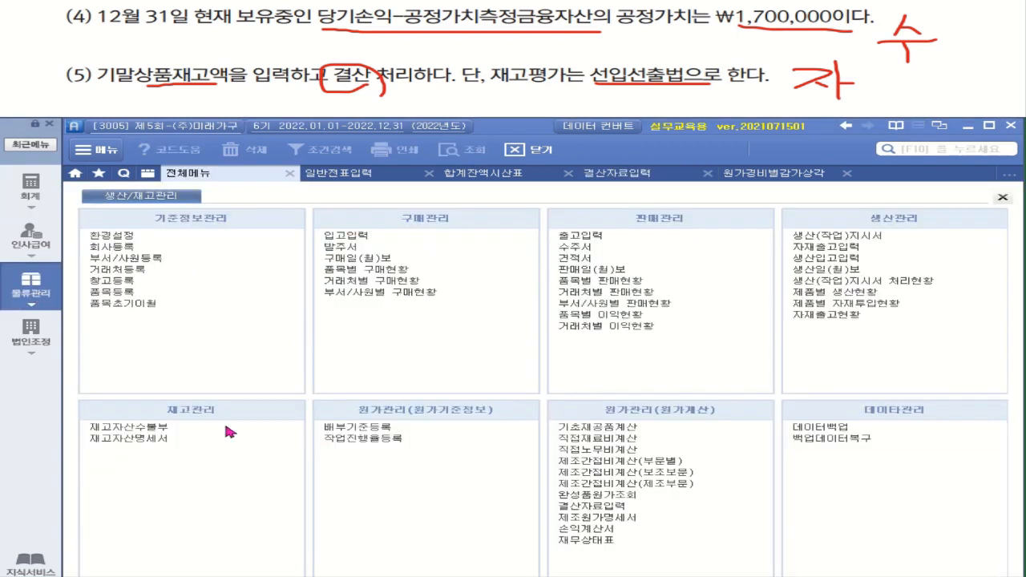
pyautogui.click(147, 430)
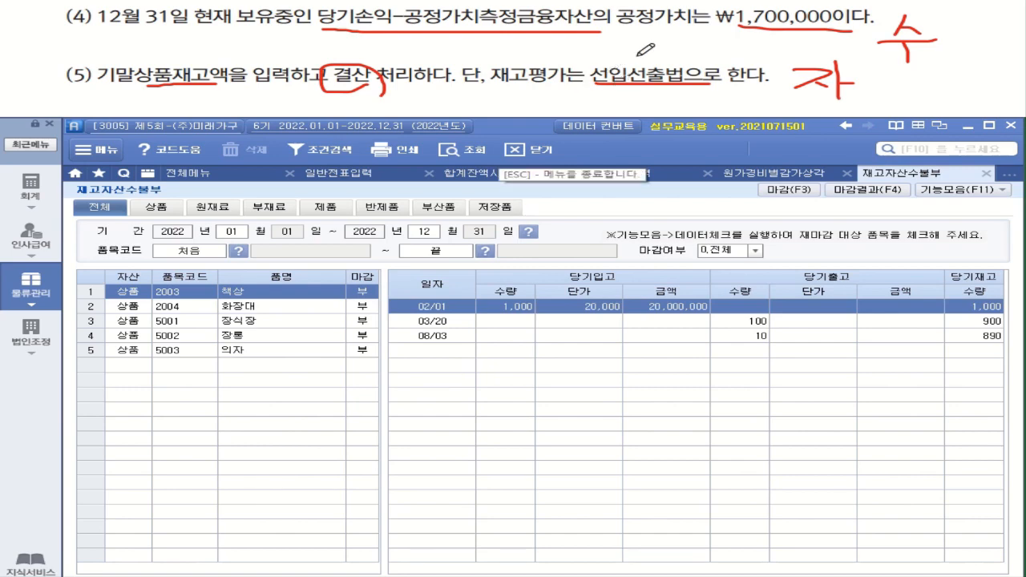
pyautogui.click(993, 191)
pyautogui.click(830, 231)
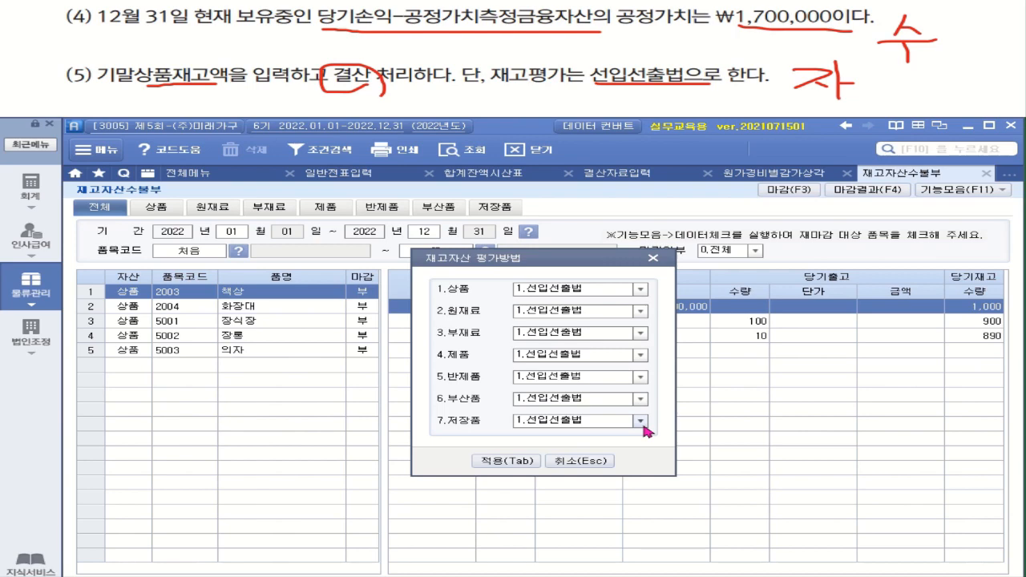
pyautogui.click(504, 461)
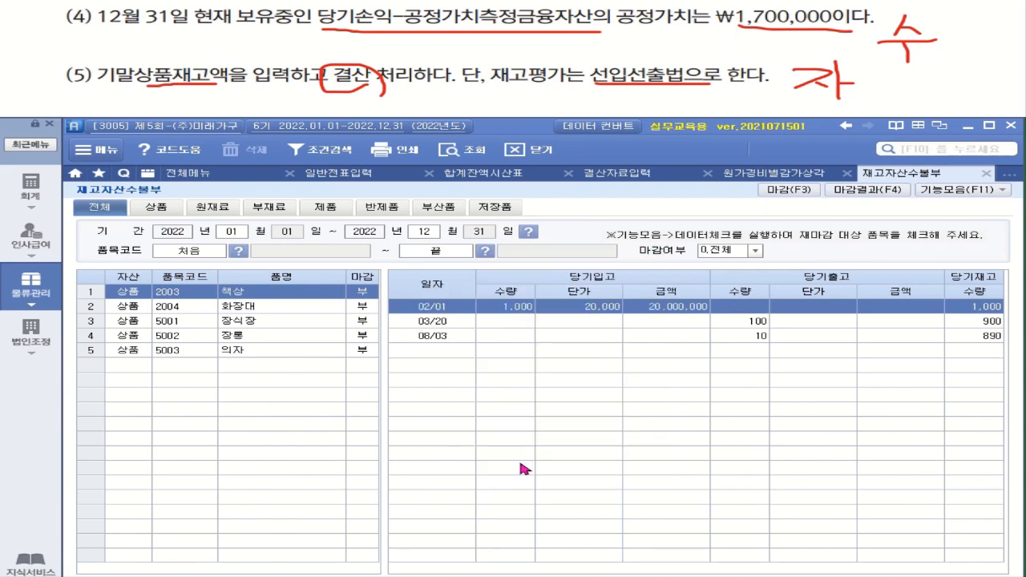
# Run a batch closing (일괄마감) of all items in the inventory ledger
pyautogui.click(785, 198)
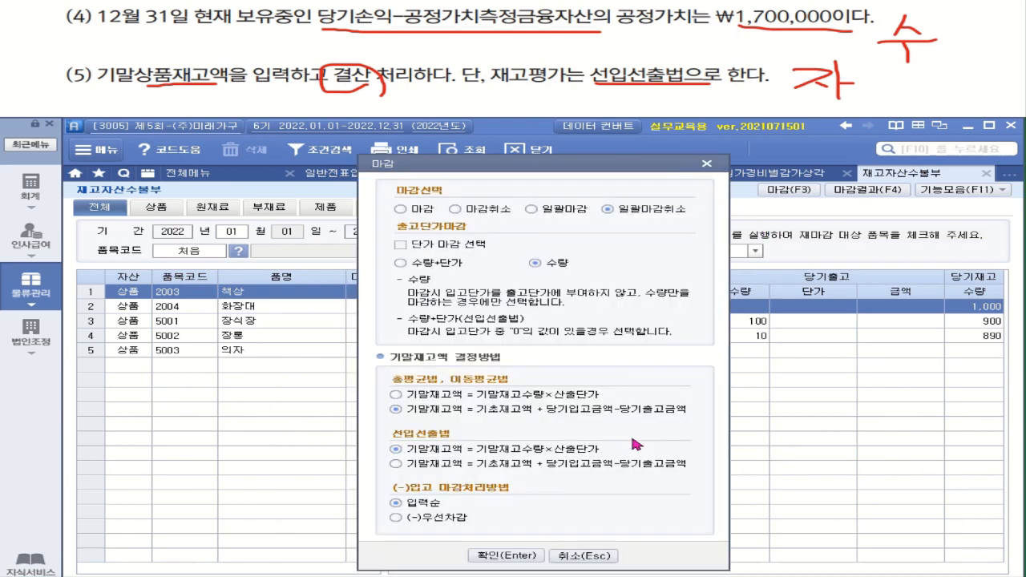
pyautogui.click(535, 210)
pyautogui.click(511, 555)
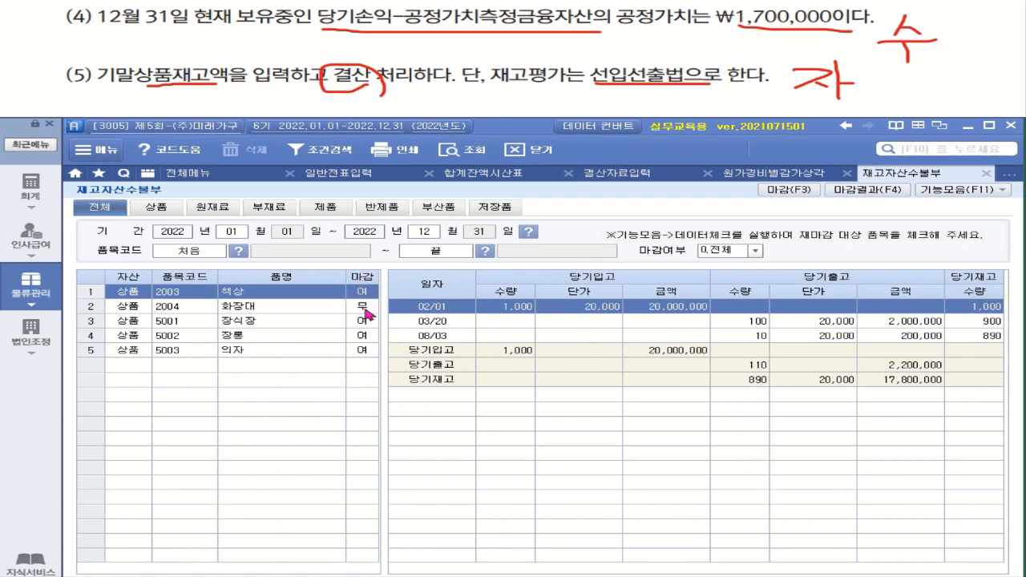
# Review the closing status and stock movements of 책상, 화장대, 장식장, 장롱 and 의자 in the inventory ledger
pyautogui.click(365, 308)
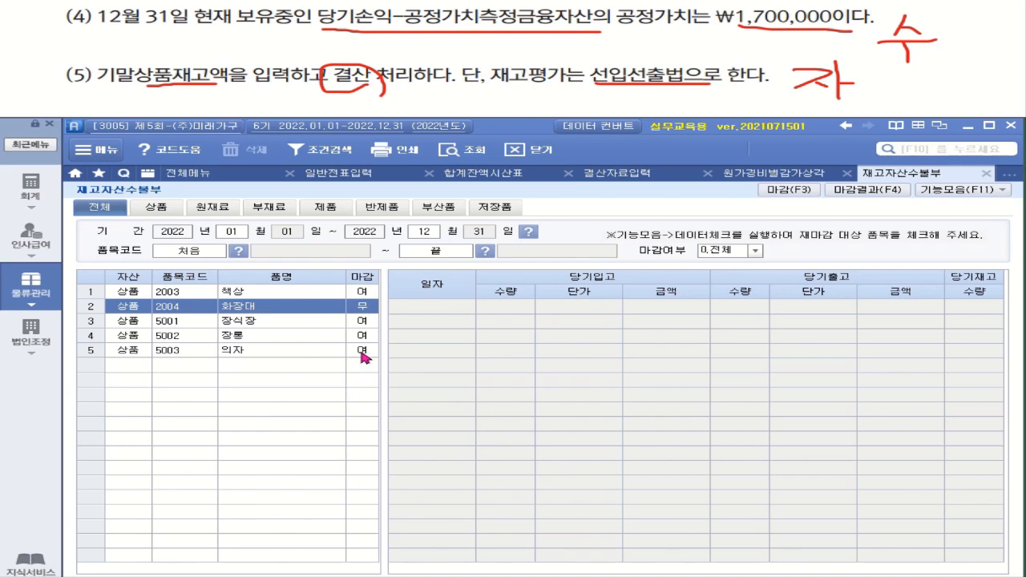
pyautogui.click(366, 321)
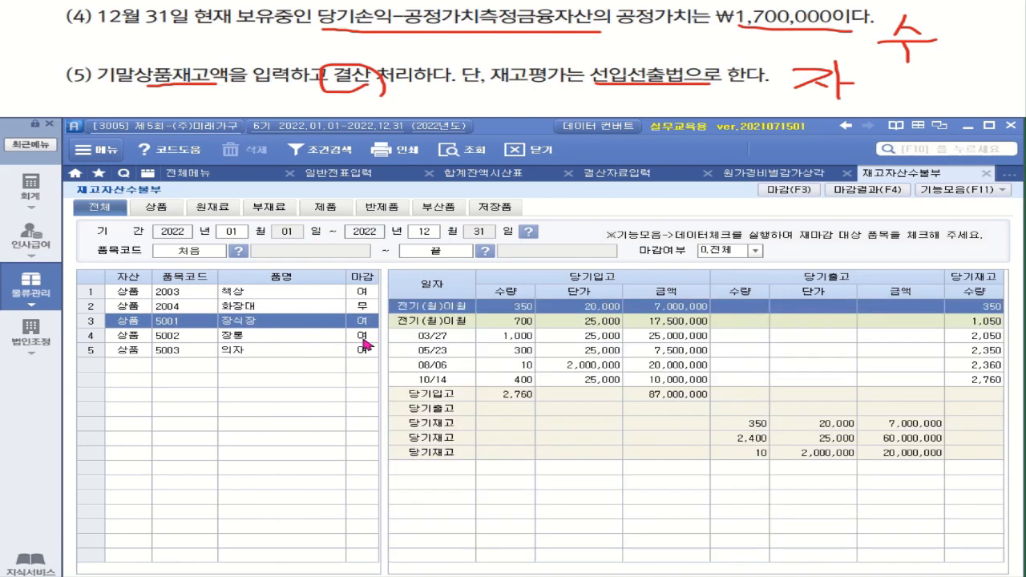
pyautogui.click(367, 337)
pyautogui.click(366, 352)
pyautogui.click(366, 292)
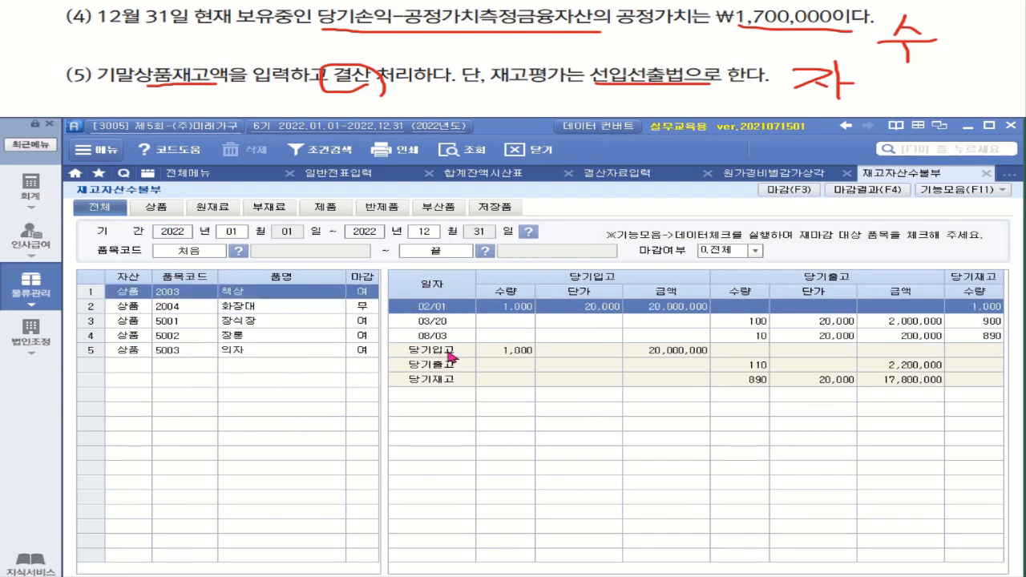
pyautogui.click(373, 322)
pyautogui.click(373, 337)
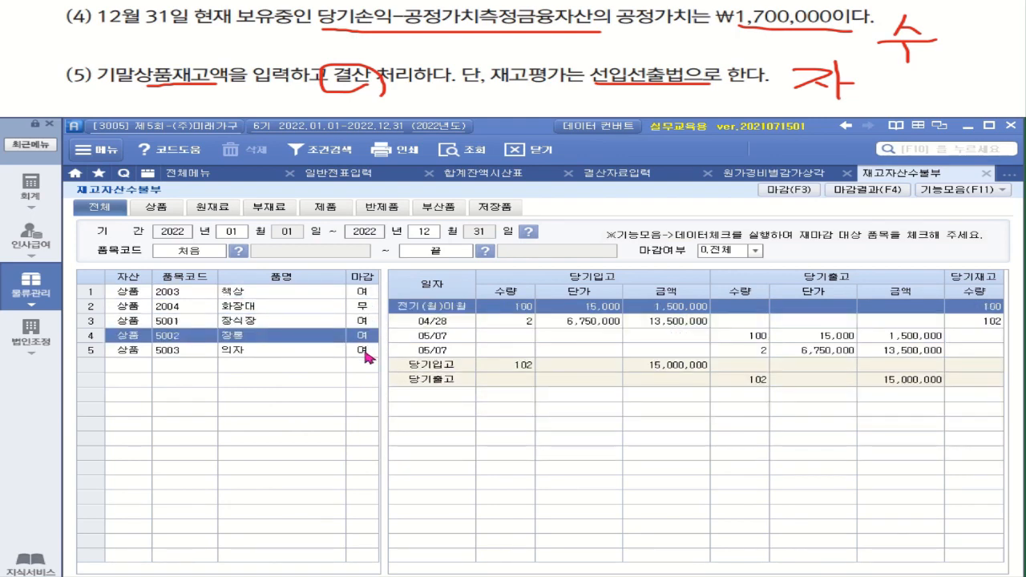
pyautogui.click(370, 351)
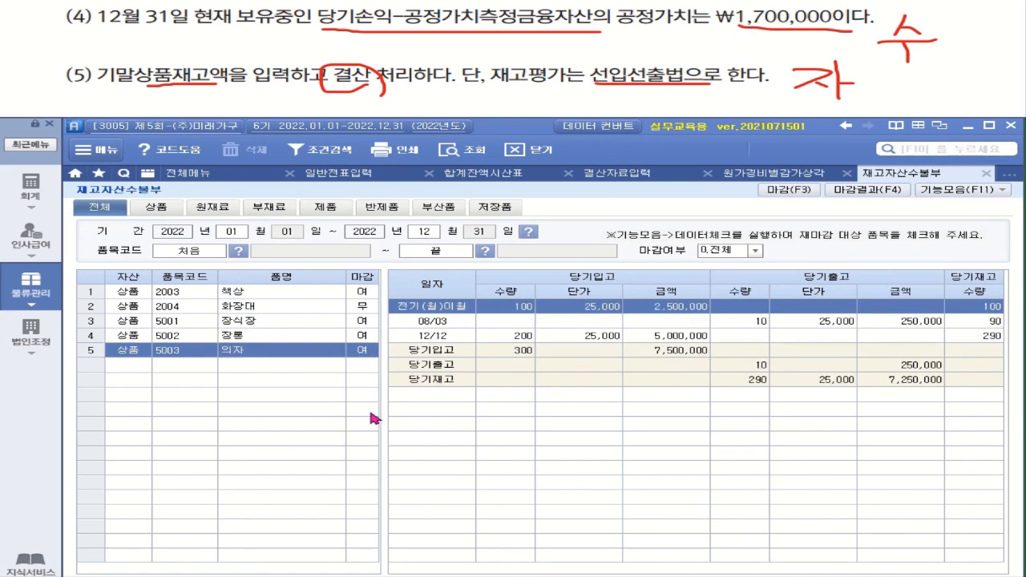
# Open the inventory statement (재고자산명세서)
pyautogui.click(199, 174)
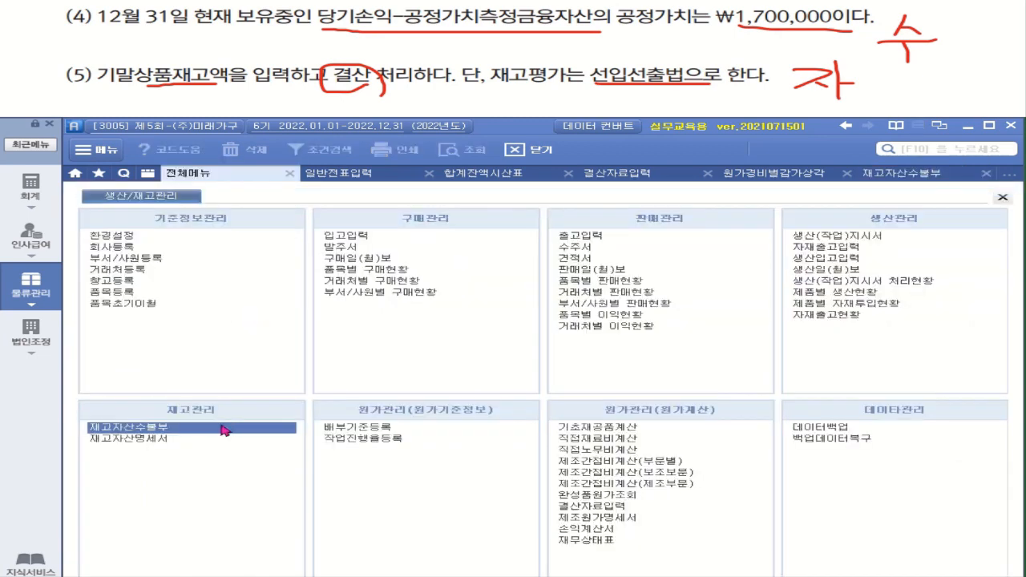
pyautogui.click(136, 440)
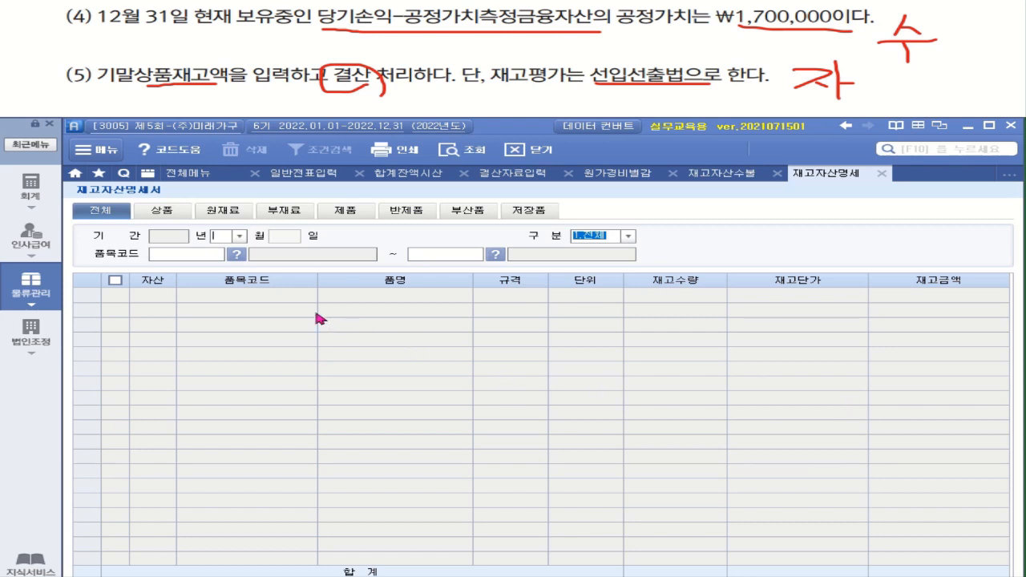
# Try to query the inventory statement for month 01, covering all item codes from 처음 to 끝
pyautogui.click(238, 236)
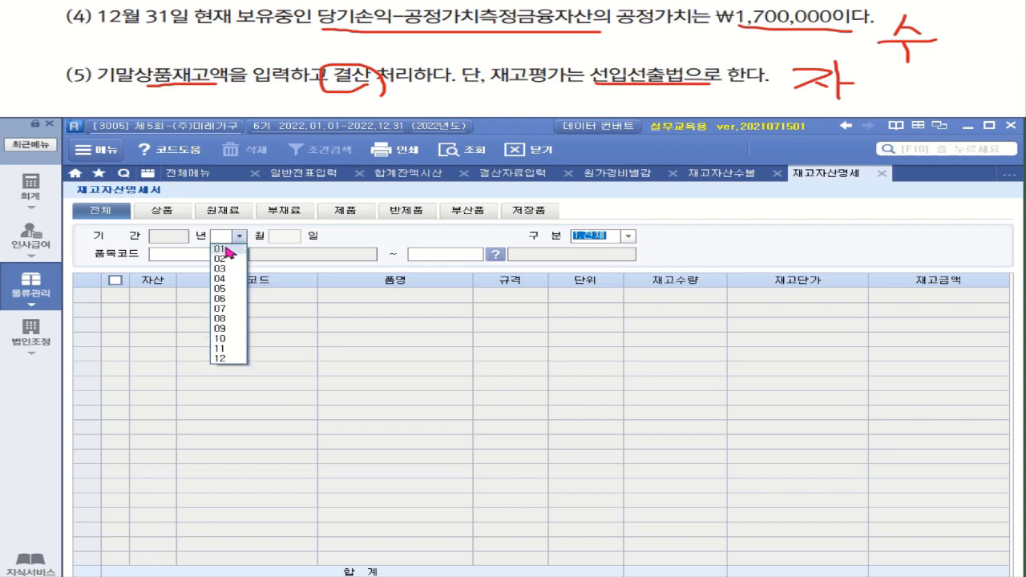
pyautogui.click(231, 249)
pyautogui.press('Return')
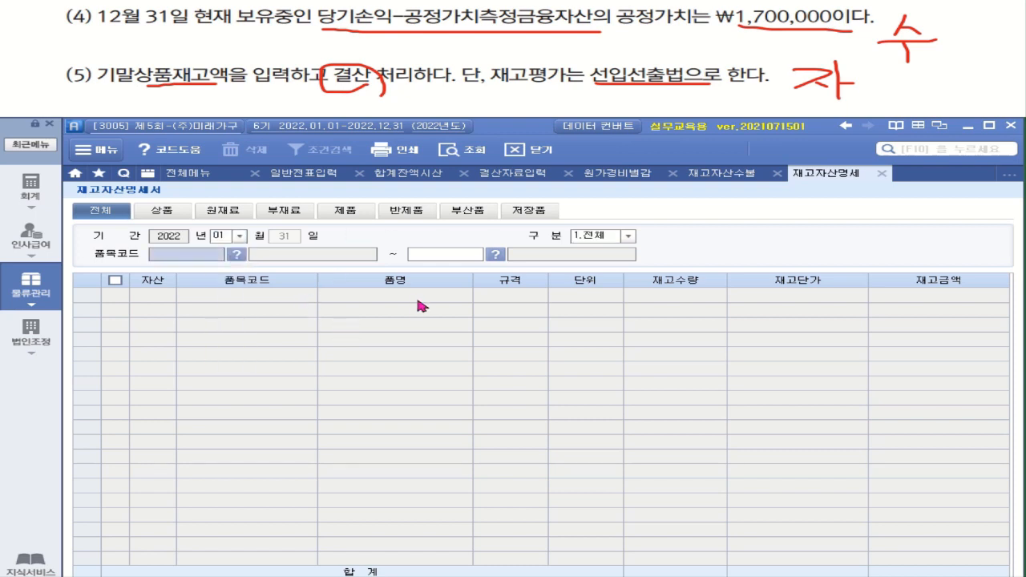
pyautogui.press('Return')
pyautogui.press('Return')
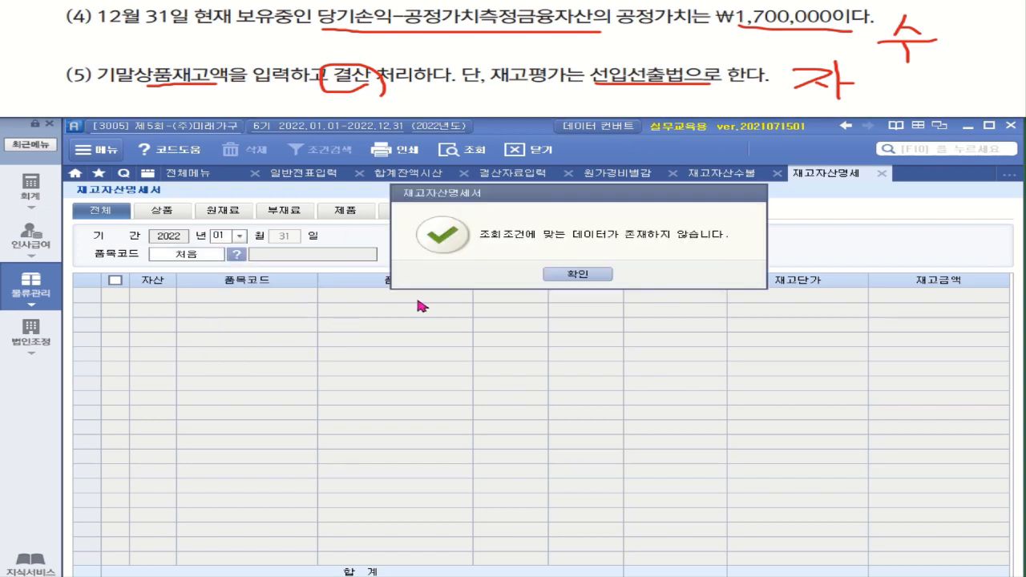
pyautogui.click(582, 275)
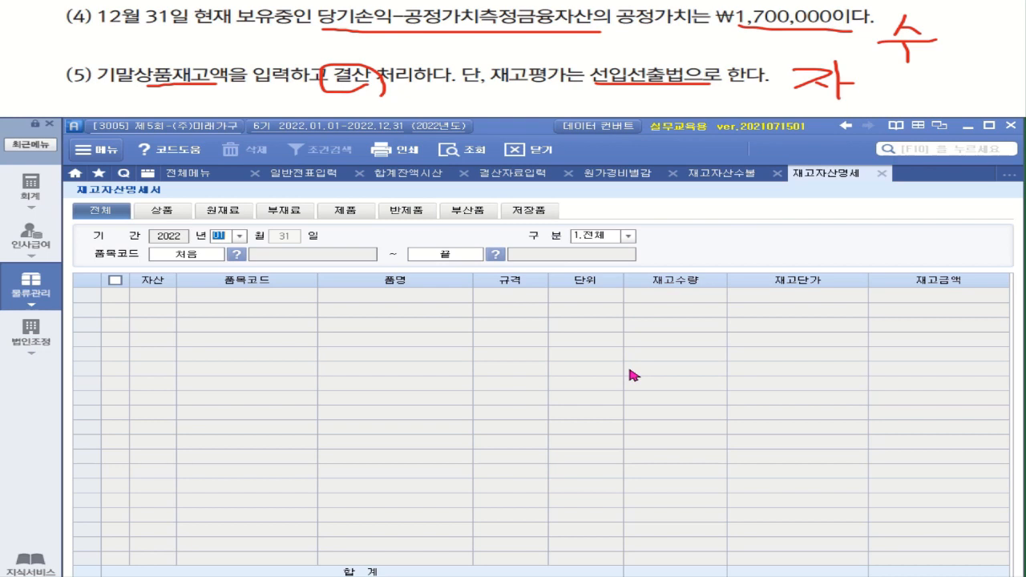
# Query the inventory statement for month 12 and check the total stock amount (재고금액) of 상품
pyautogui.click(239, 237)
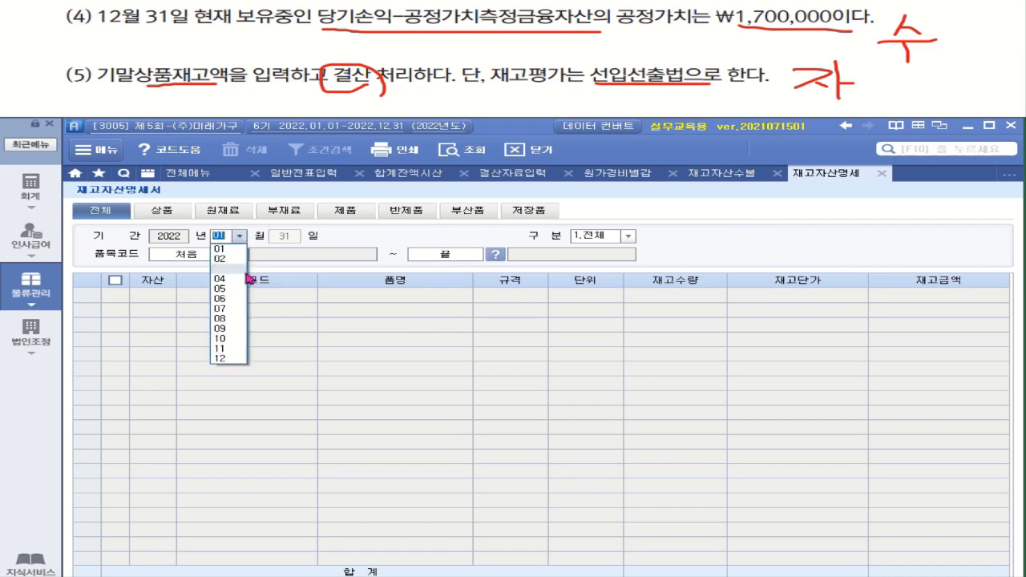
pyautogui.click(232, 360)
pyautogui.press('Return')
pyautogui.press('Return')
pyautogui.press('Return')
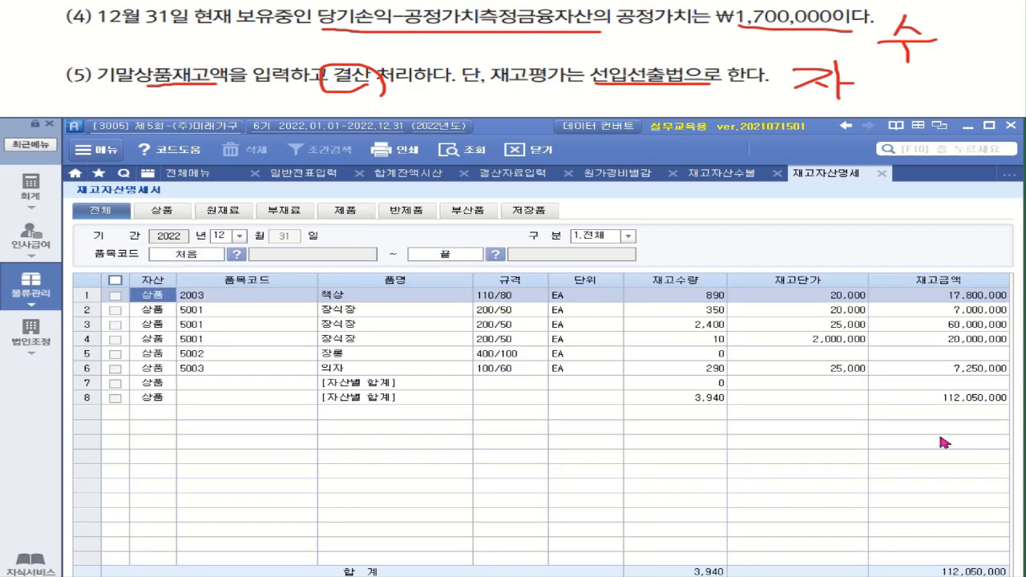
pyautogui.click(970, 398)
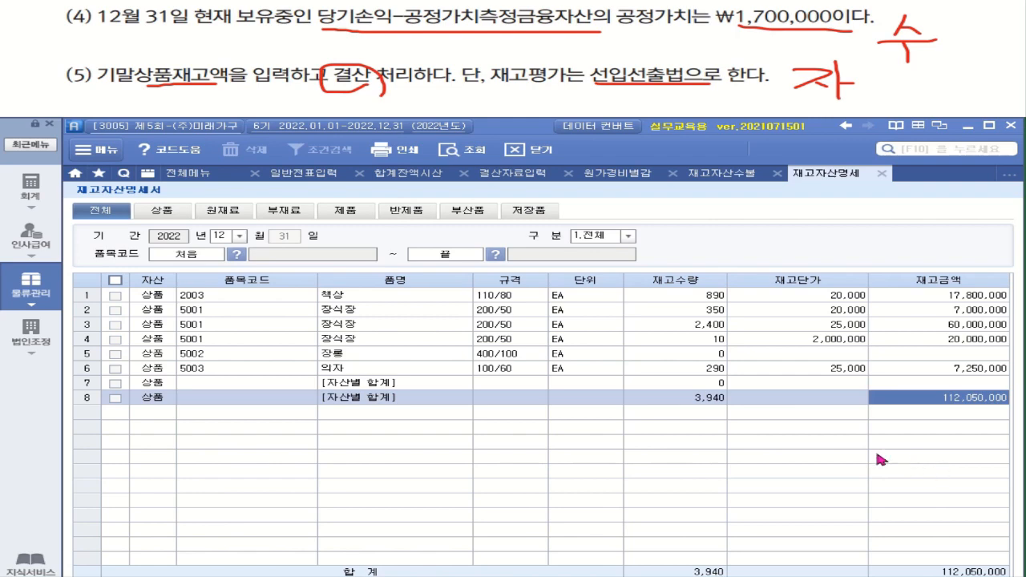
# Enter 112,050,000 as the ending merchandise inventory (기말 상품 재고액) in the closing data entry (결산자료입력)
pyautogui.click(530, 181)
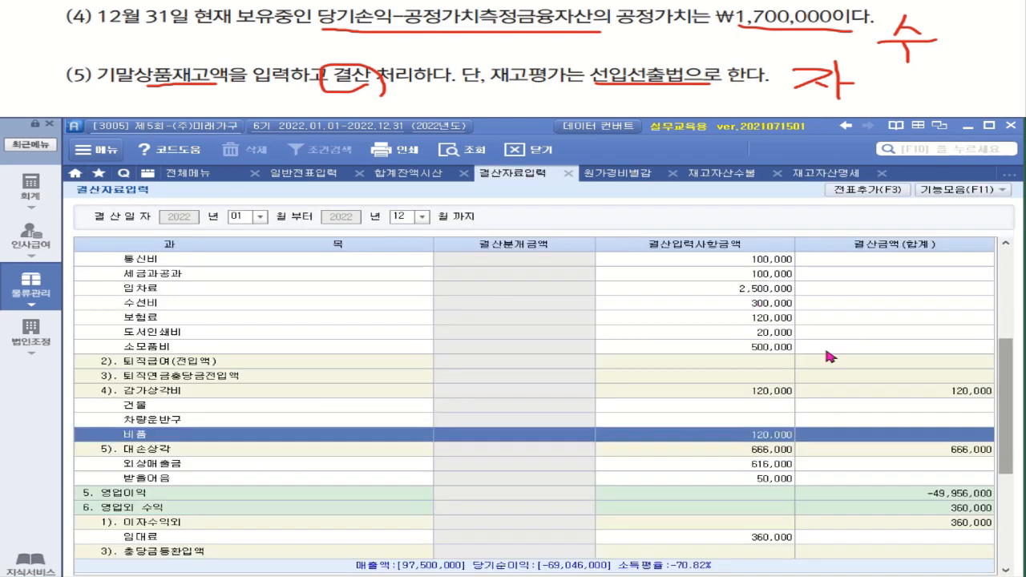
pyautogui.moveTo(1005, 424); pyautogui.dragTo(1016, 286)
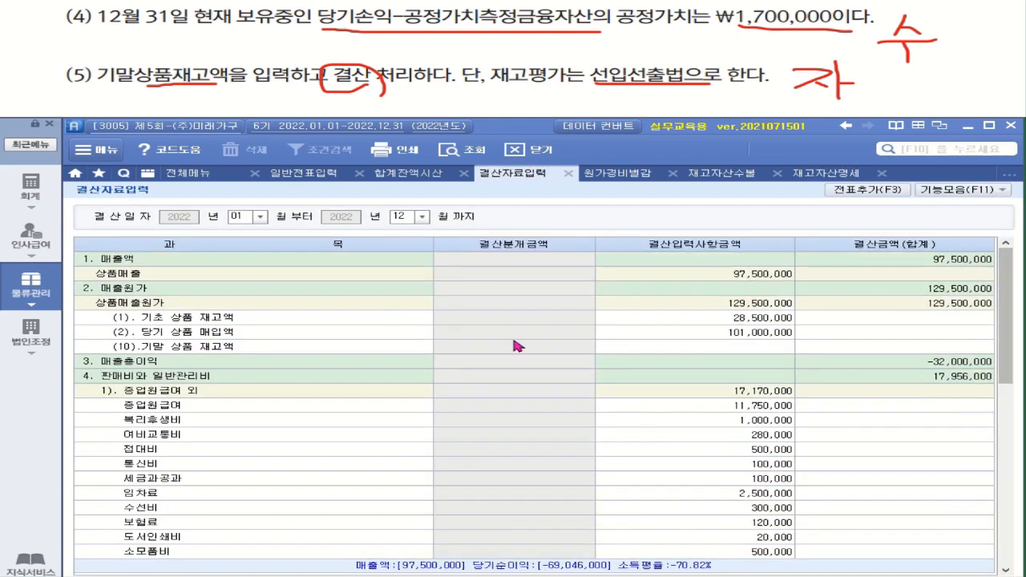
pyautogui.click(751, 347)
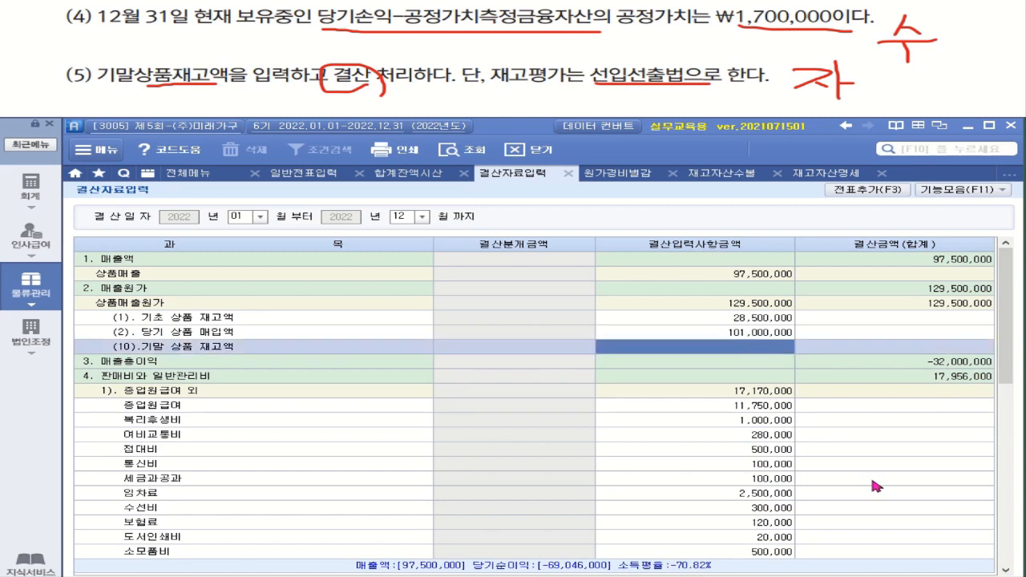
pyautogui.write('112050000')
pyautogui.press('Return')
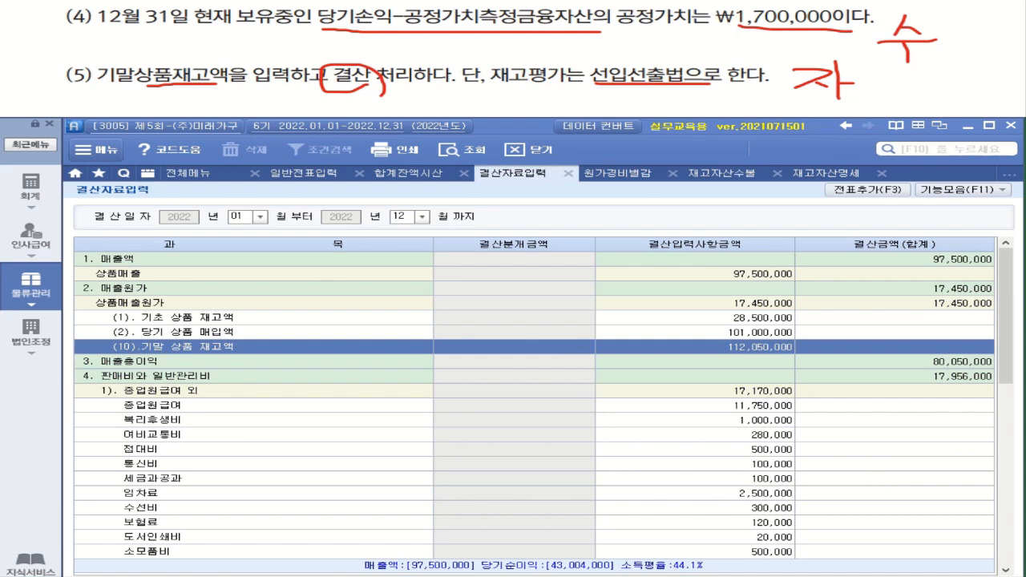
# Add the closing entries (결산분개) from the closing data entry to the general vouchers
pyautogui.click(868, 189)
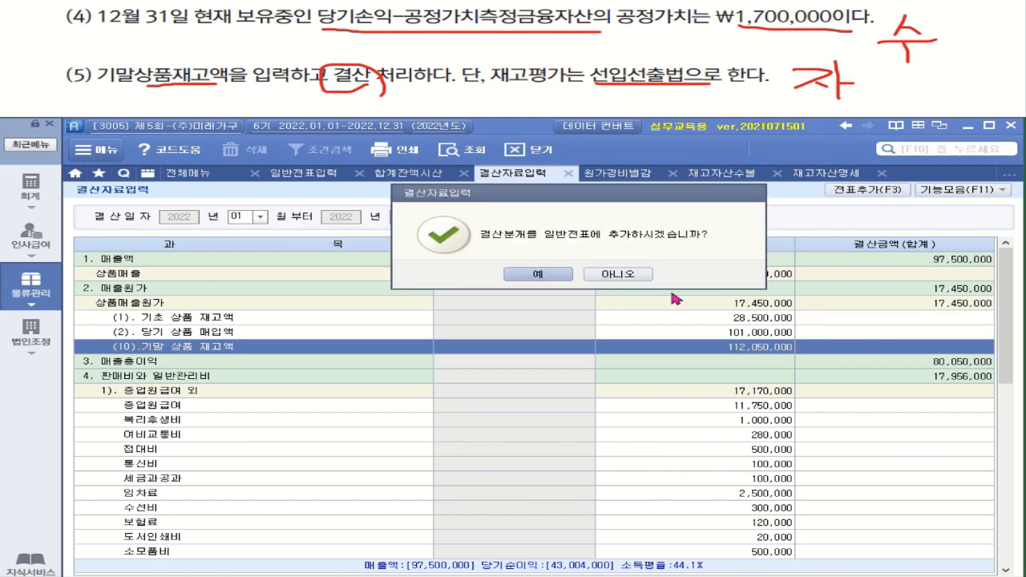
pyautogui.click(547, 276)
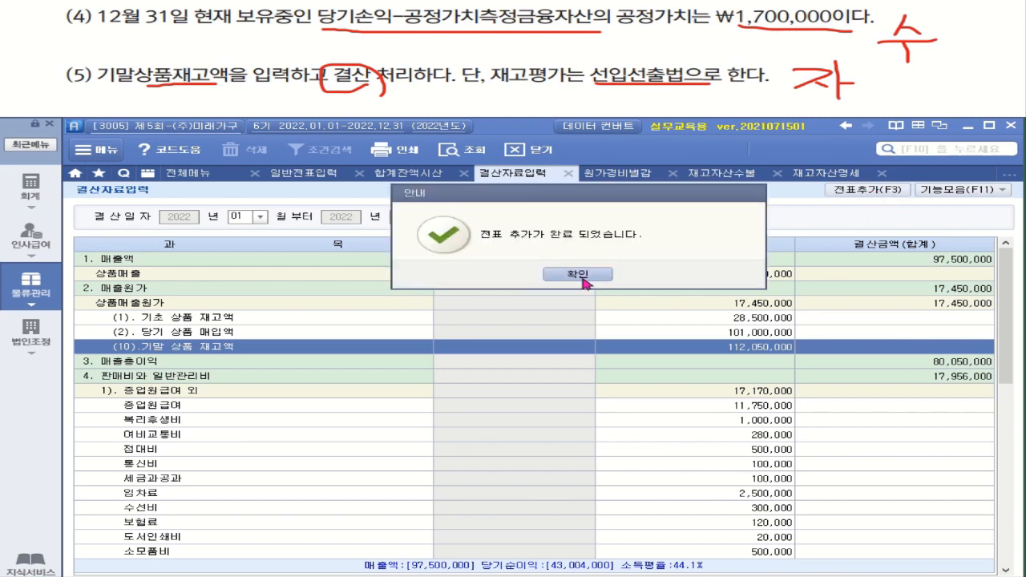
pyautogui.click(583, 278)
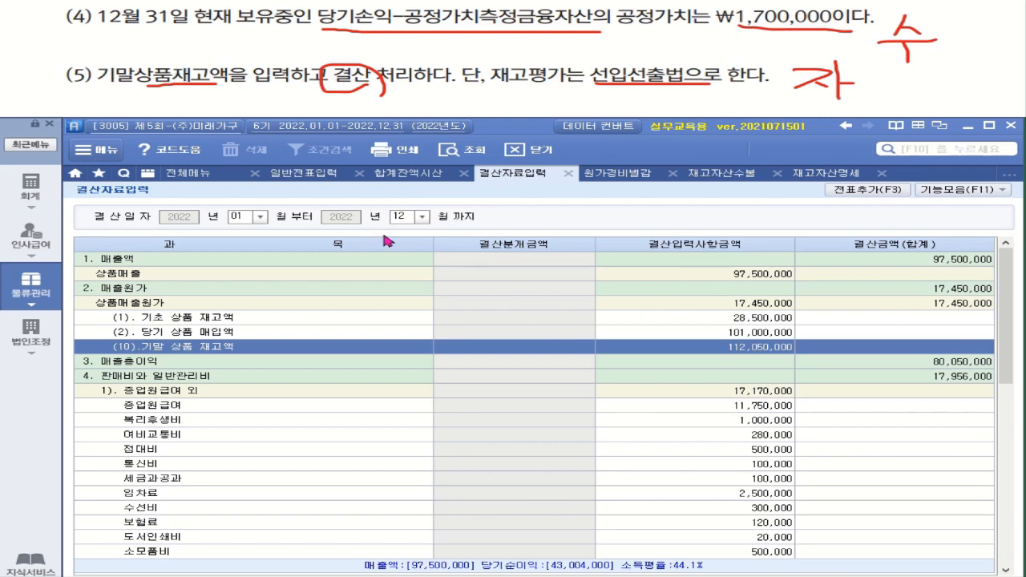
# Reload the December 31 vouchers in 일반전표입력 and examine the generated closing entries, including the 상품매출원가 transfer
pyautogui.click(321, 178)
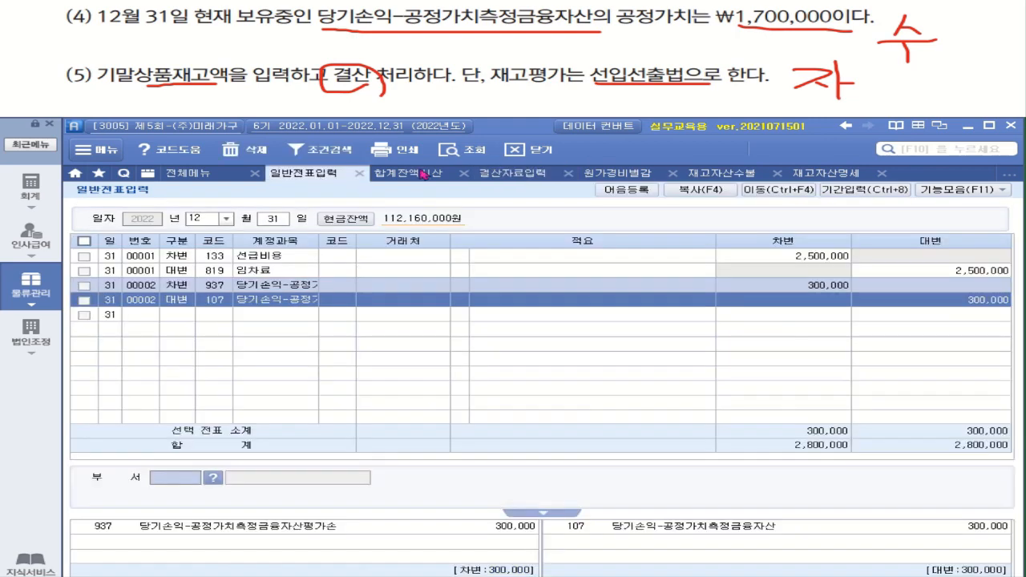
pyautogui.click(463, 149)
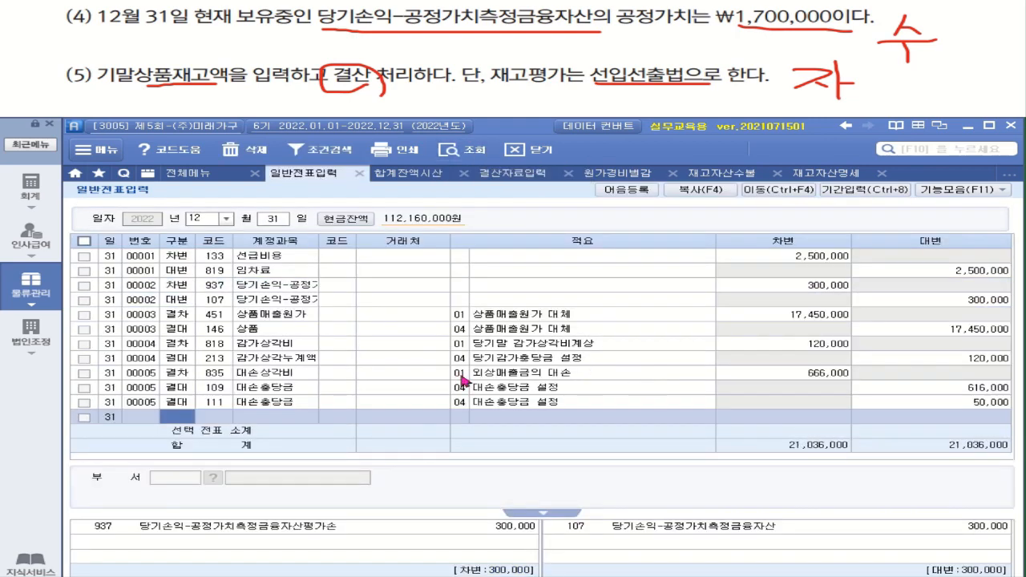
pyautogui.click(280, 331)
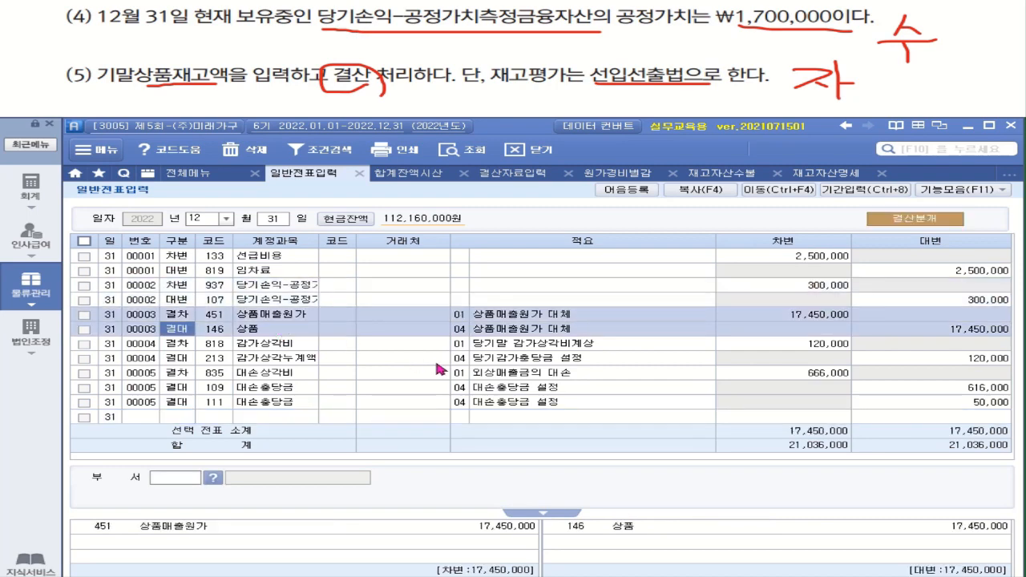
# Examine the December 31 closing vouchers for bad-debt expense (대손상각비) and depreciation (감가상각비)
pyautogui.press('ctrl')
pyautogui.press('ctrl')
pyautogui.click(276, 350)
pyautogui.click(279, 375)
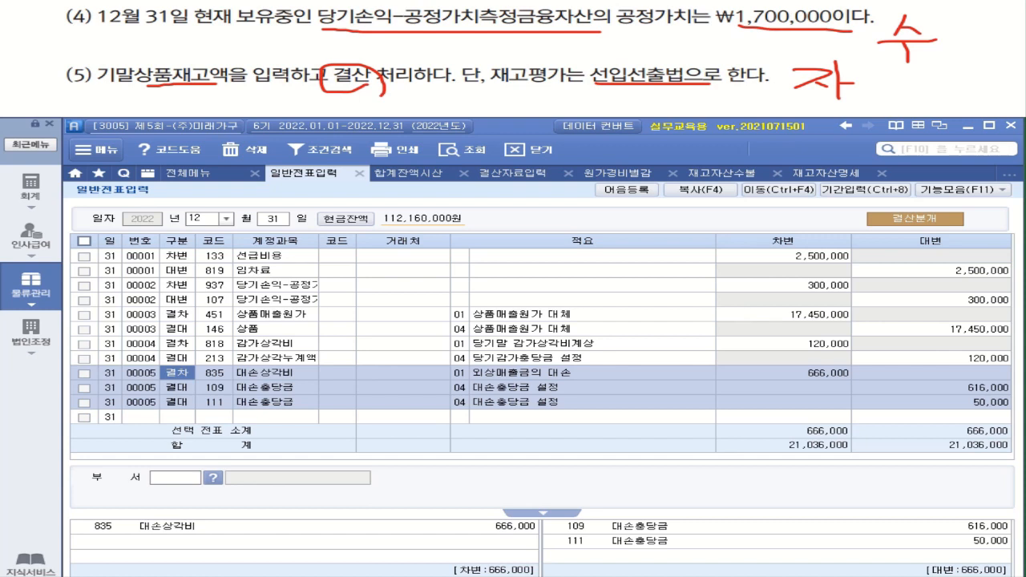
pyautogui.click(214, 362)
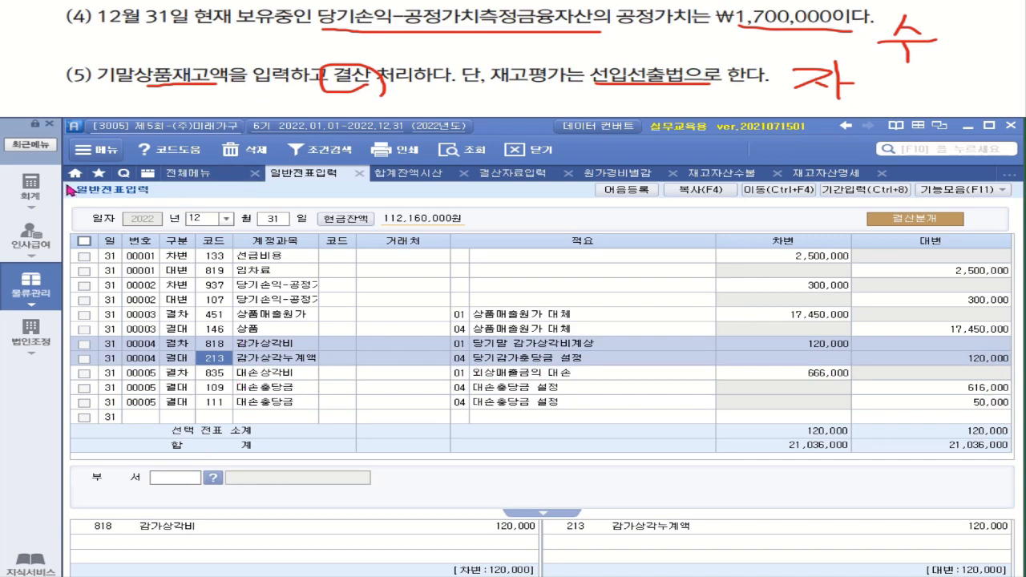
# Query the income statement (손익계산서) for month 12 and check the current net income (당기순이익)
pyautogui.click(30, 189)
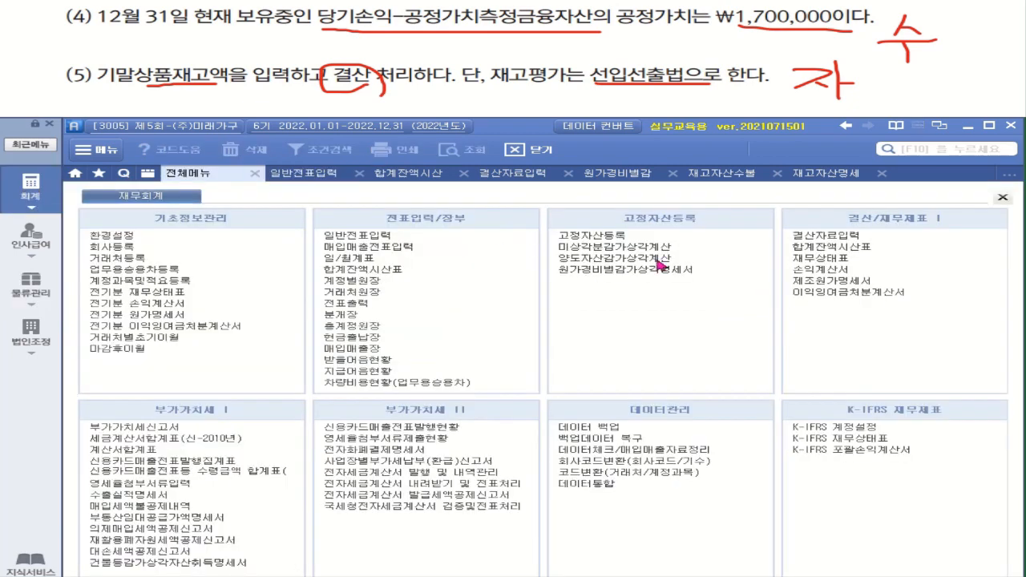
pyautogui.click(832, 274)
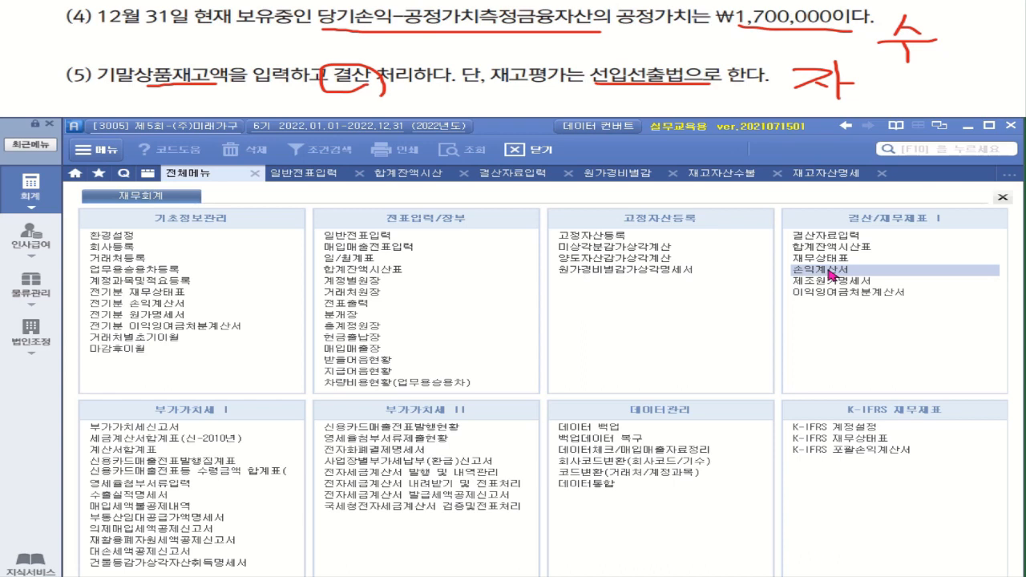
pyautogui.click(831, 275)
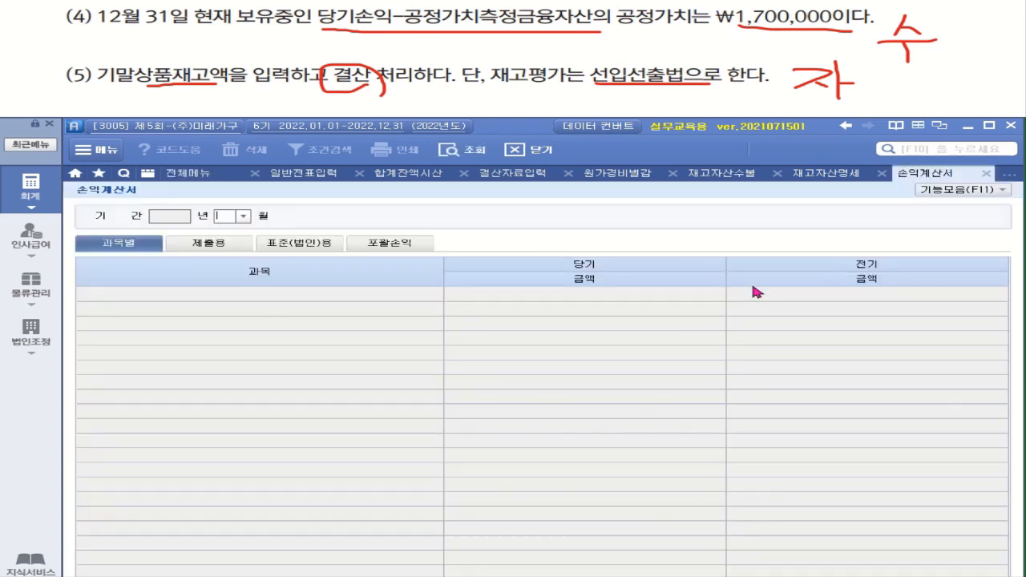
pyautogui.click(246, 217)
pyautogui.click(255, 340)
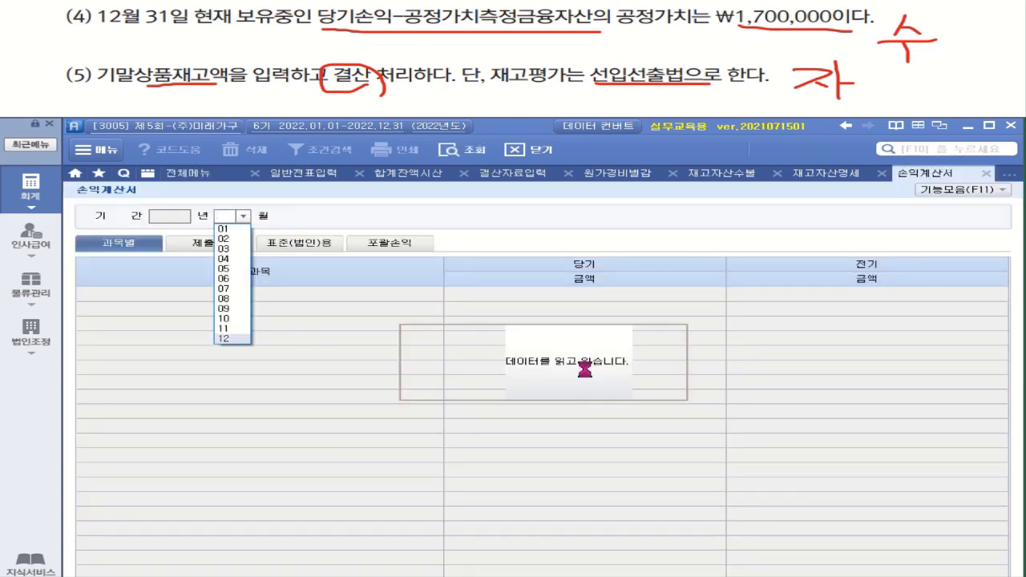
pyautogui.moveTo(1003, 440); pyautogui.dragTo(1007, 572)
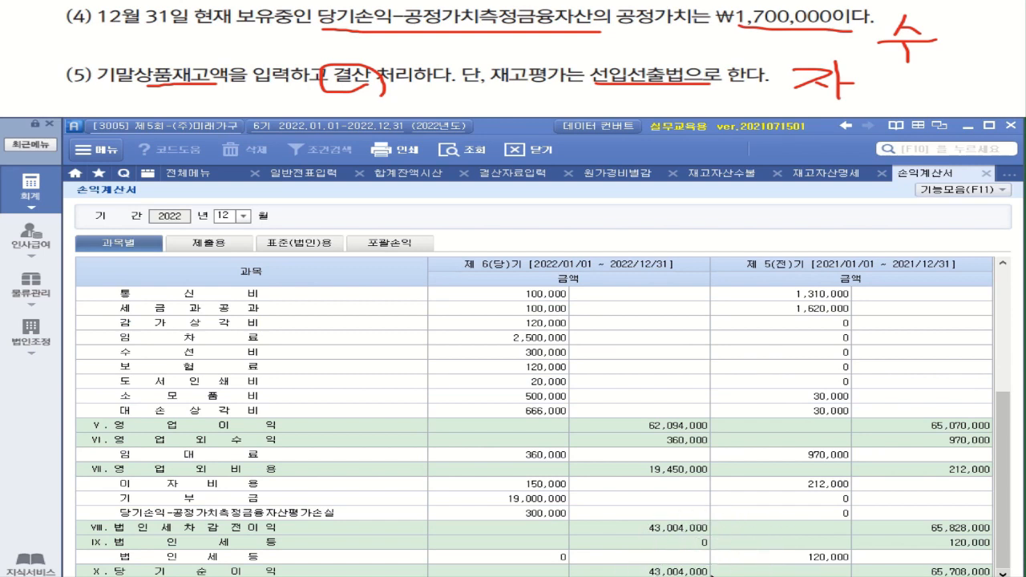
# Load the saved data in the retained earnings appropriation statement (이익잉여금처분계산서) and add its closing entries to the general vouchers
pyautogui.click(195, 180)
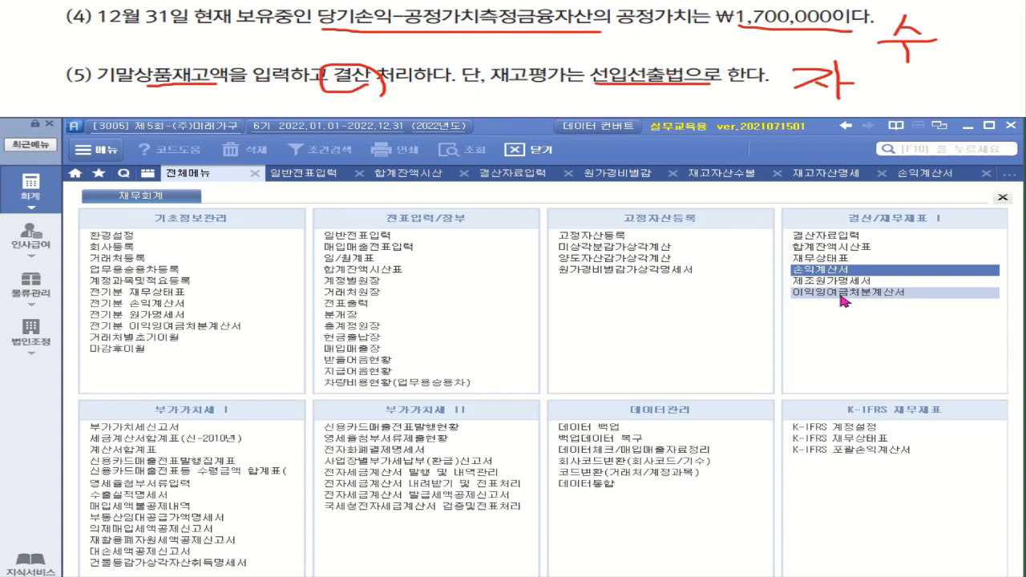
pyautogui.click(841, 293)
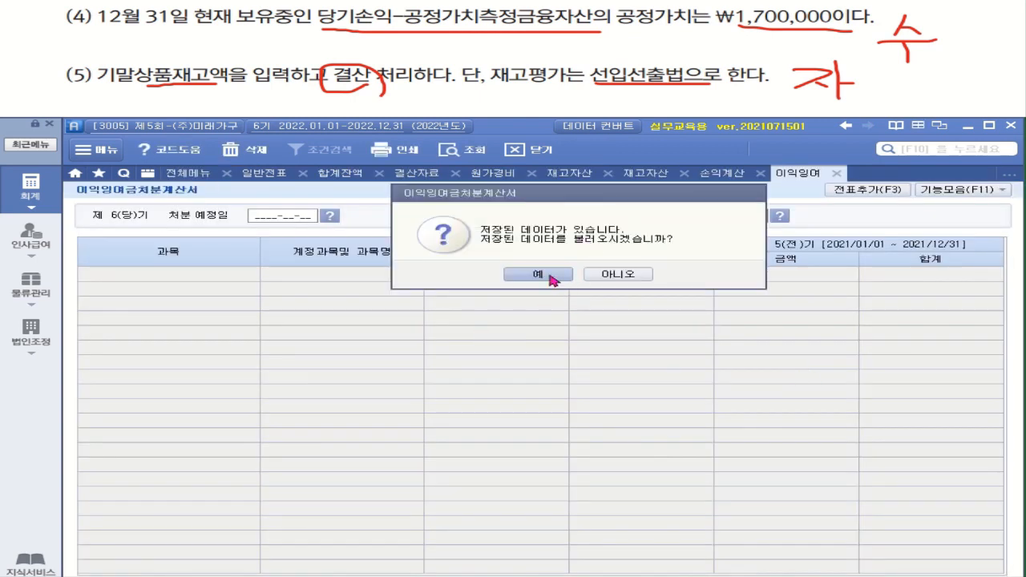
pyautogui.click(551, 276)
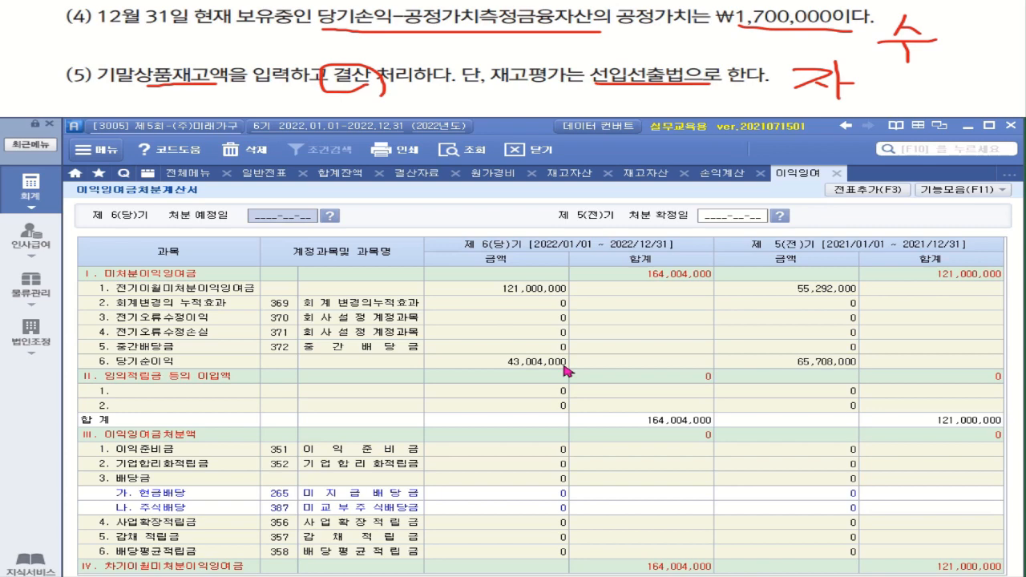
pyautogui.click(864, 190)
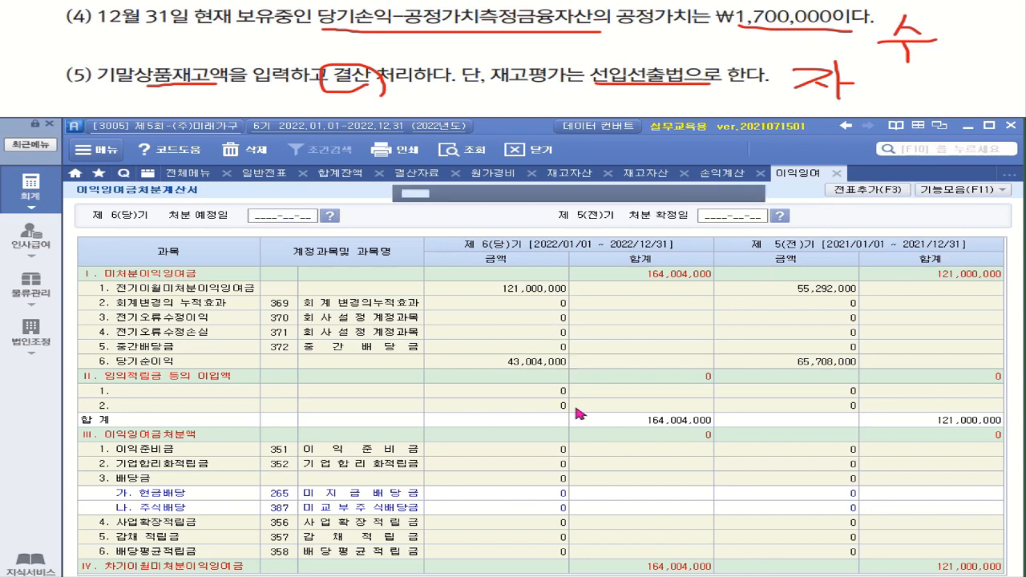
pyautogui.click(561, 277)
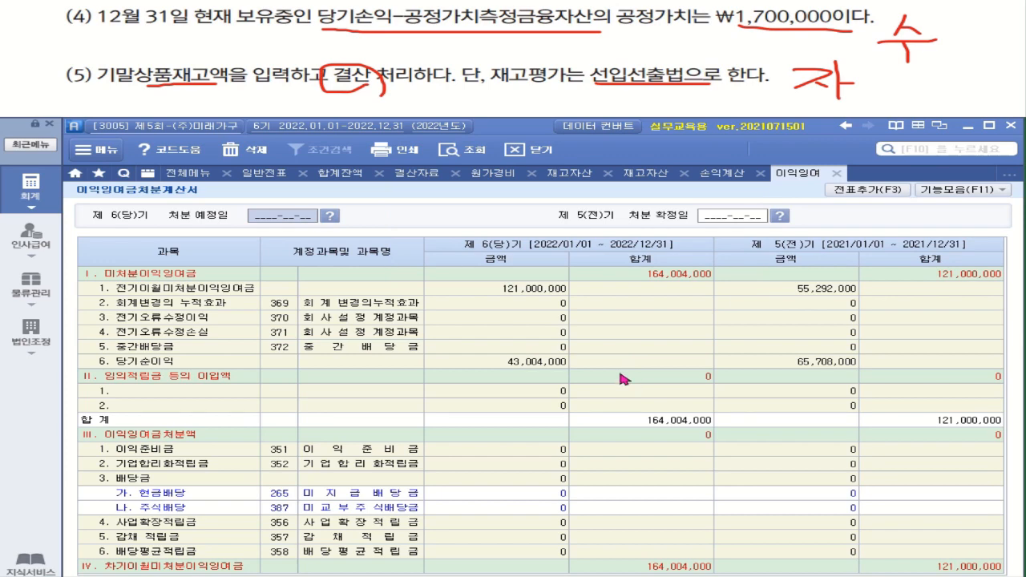
# Examine the December 31 vouchers in 일반전표입력 for the revenue and expense transfers to 손익 and the retained earnings transfers
pyautogui.click(264, 173)
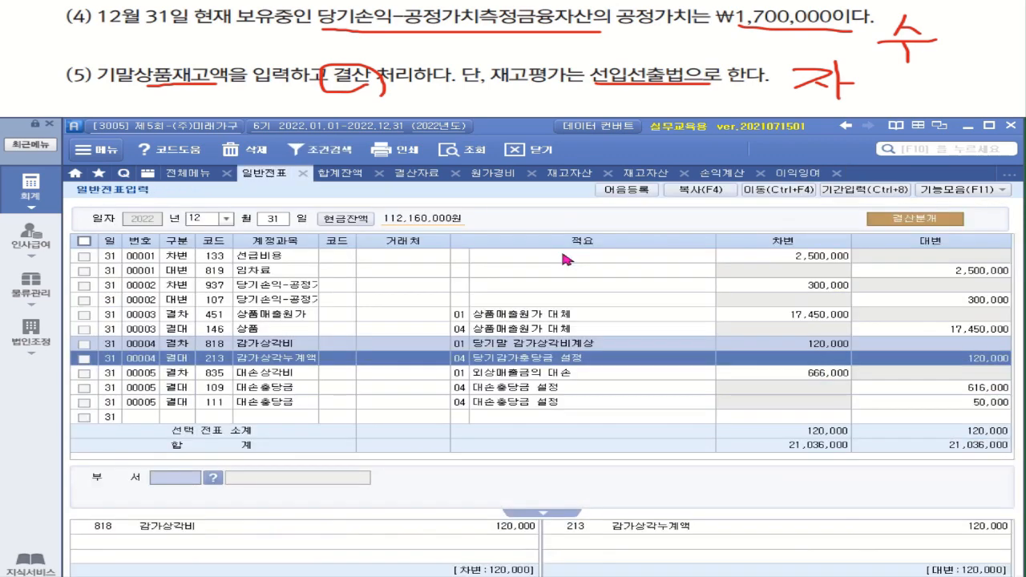
pyautogui.click(178, 299)
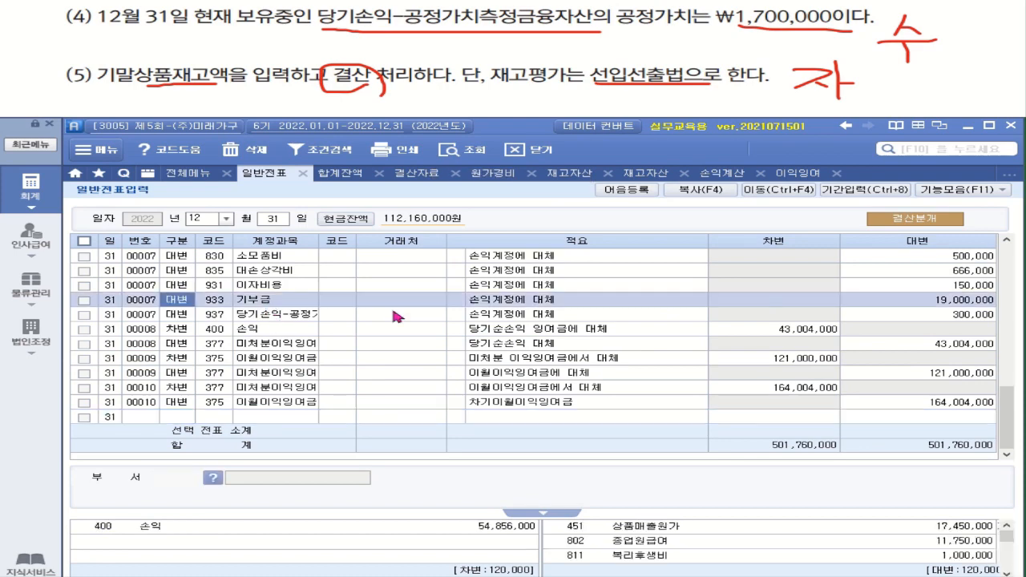
pyautogui.scroll(5, 562, 307)
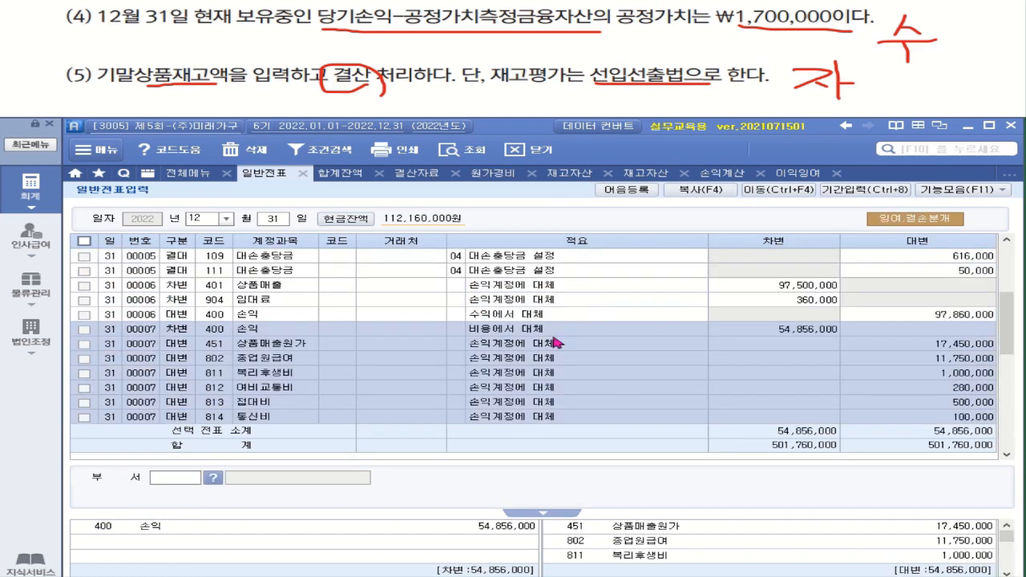
pyautogui.click(526, 314)
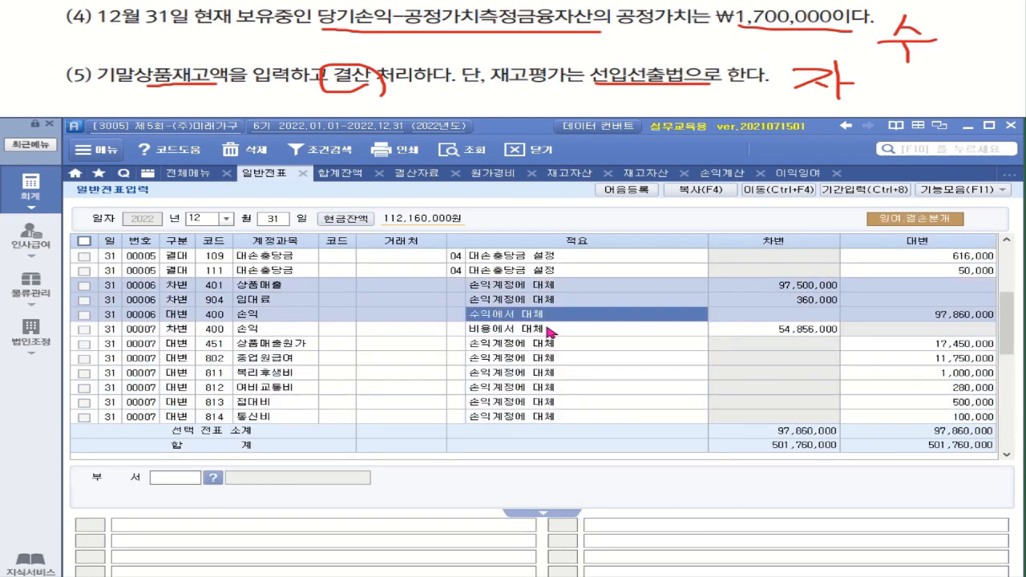
pyautogui.click(538, 359)
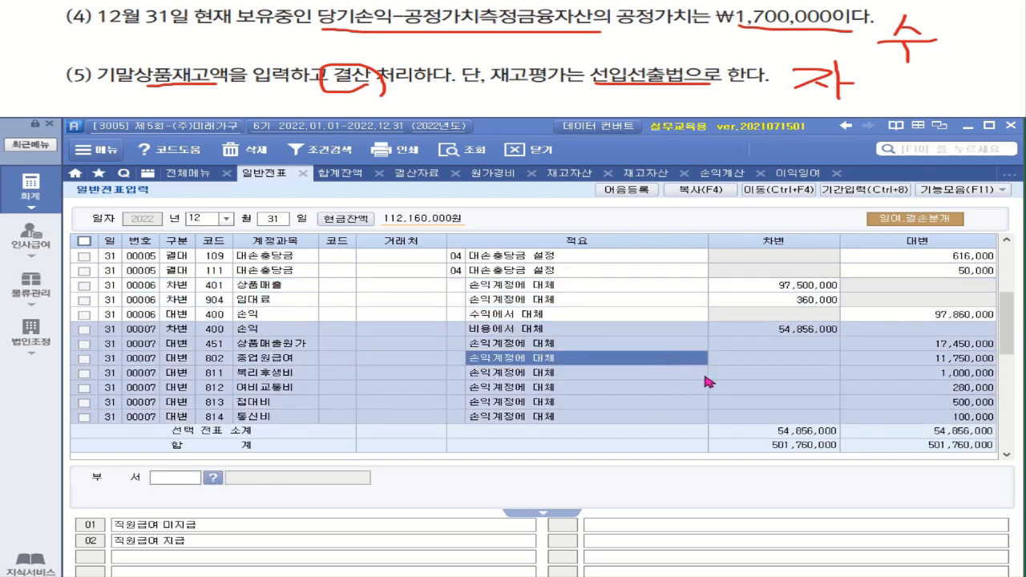
pyautogui.scroll(-5, 726, 371)
pyautogui.click(531, 388)
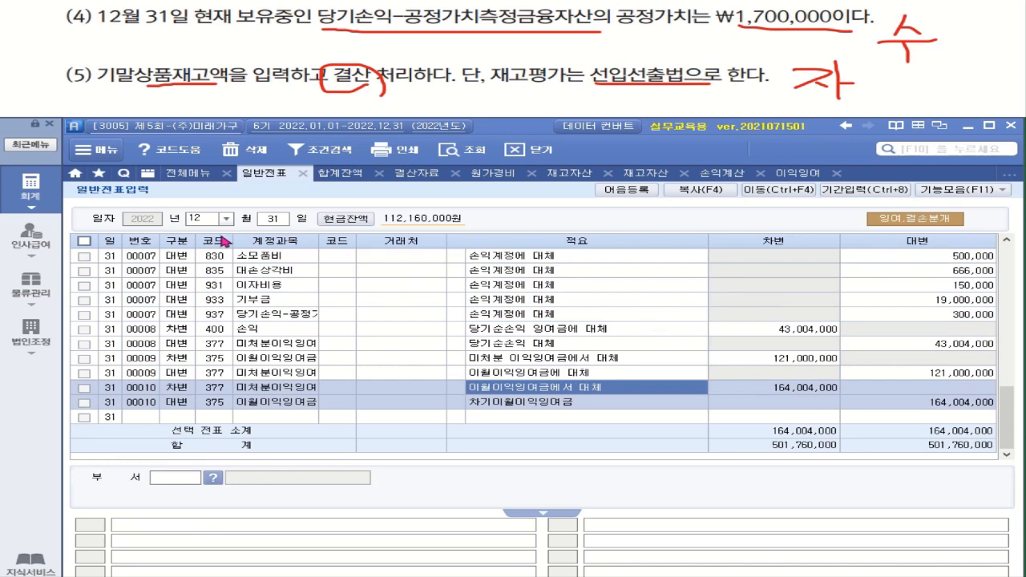
# Query the balance sheet (재무상태표) for month 12 of 2022 and review the account balances
pyautogui.click(190, 173)
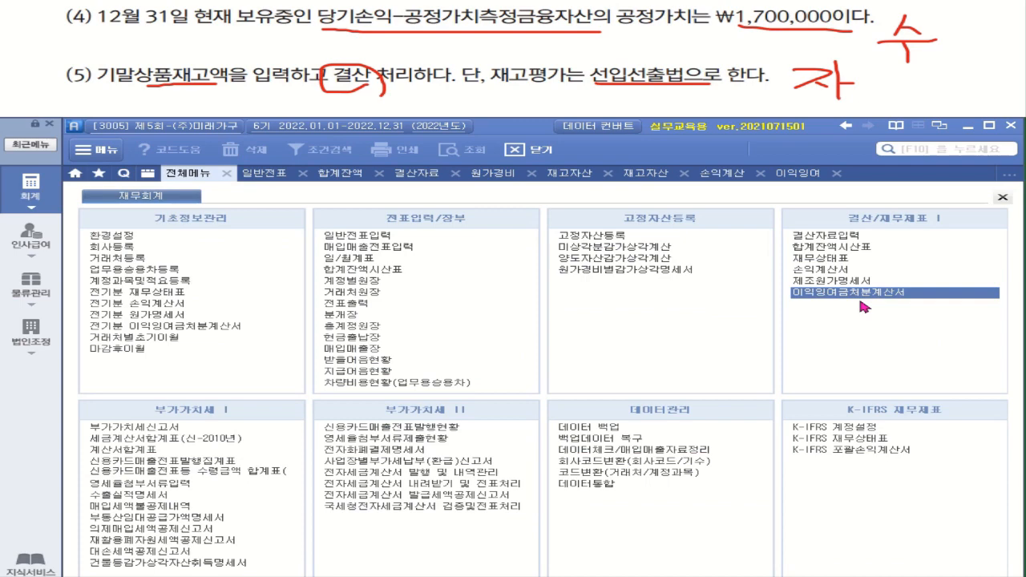
pyautogui.click(841, 258)
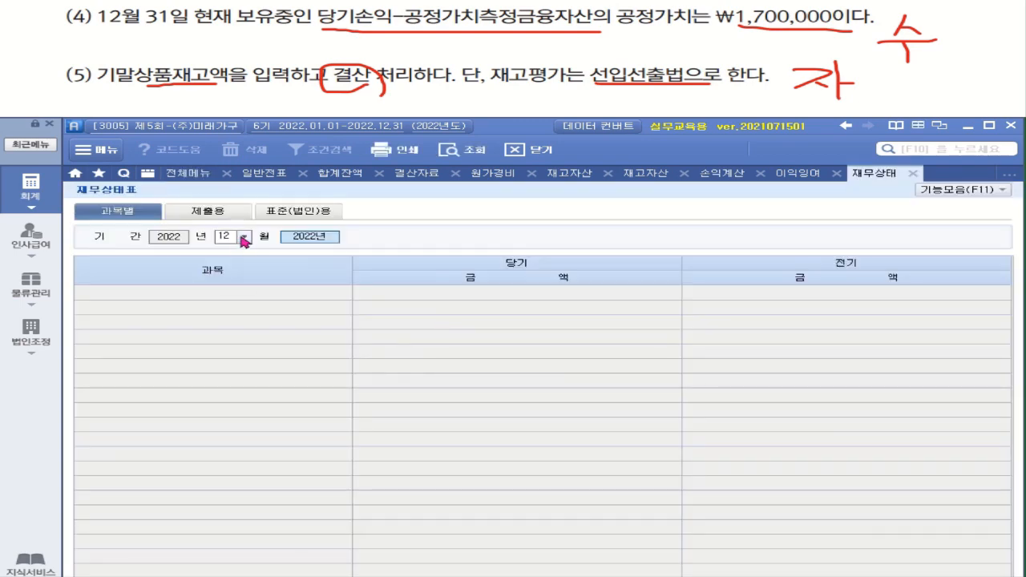
pyautogui.click(244, 236)
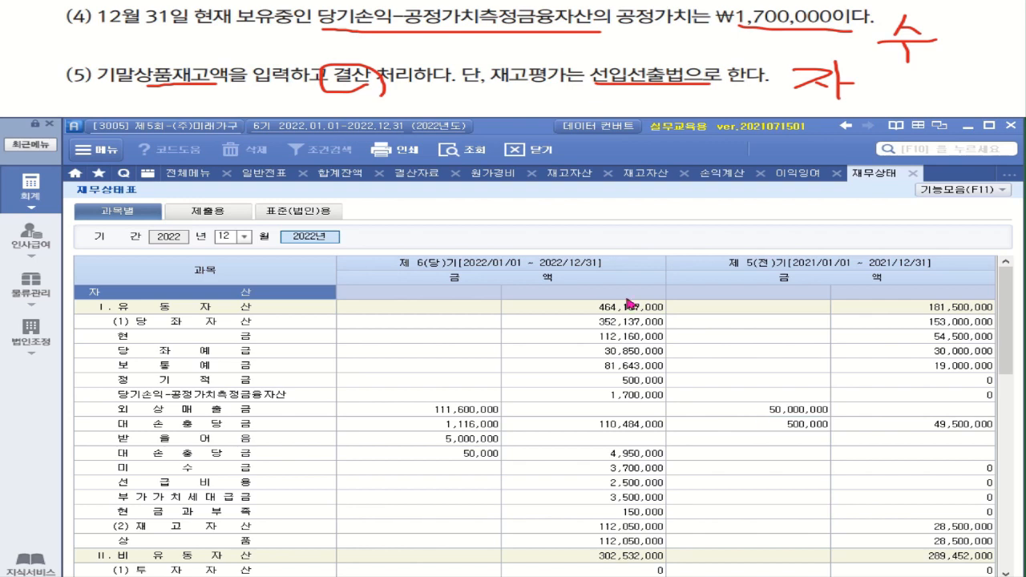
pyautogui.click(485, 60)
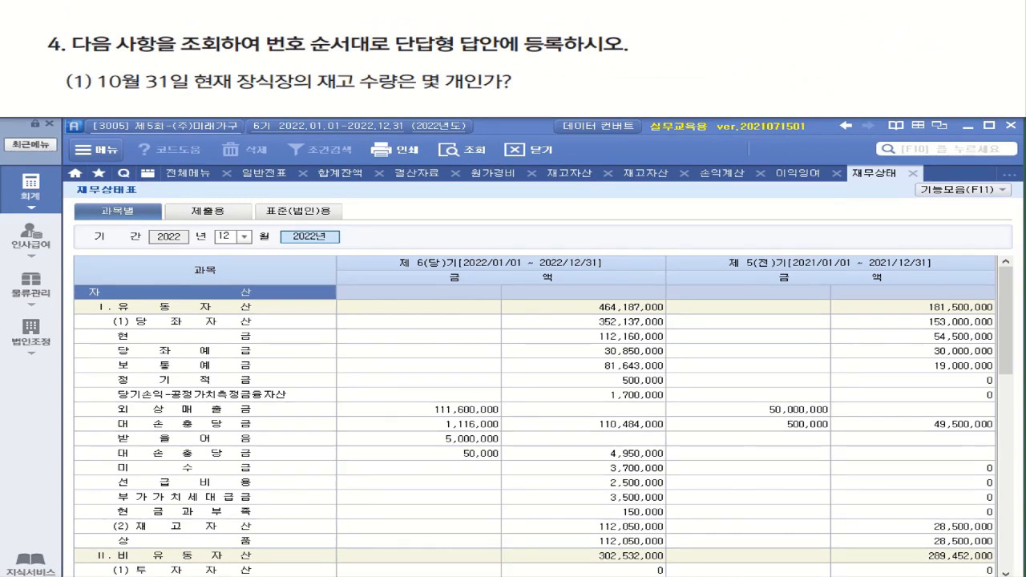
pyautogui.moveTo(397, 50); pyautogui.dragTo(567, 50)
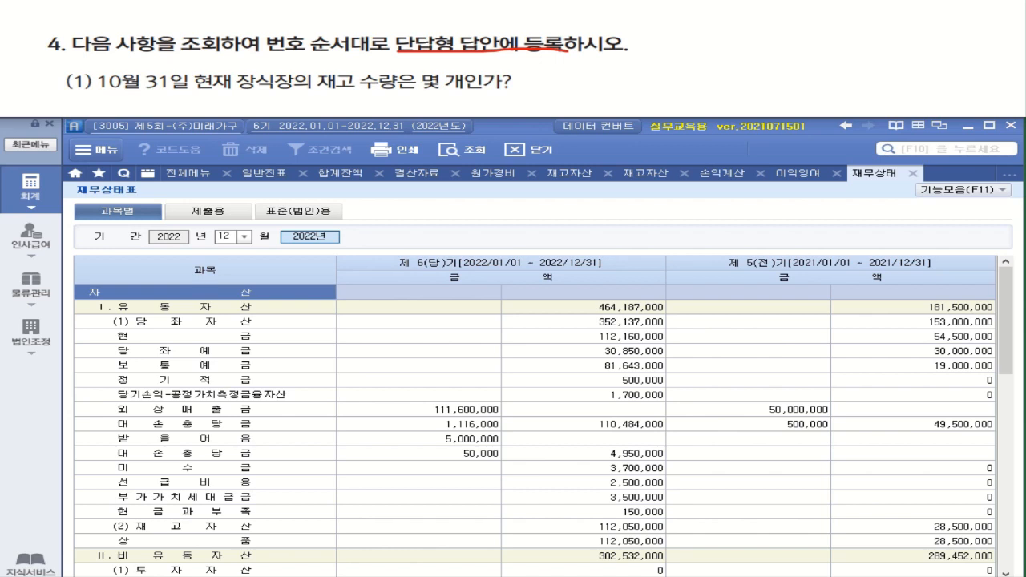
pyautogui.moveTo(304, 87)
pyautogui.mouseDown()
pyautogui.moveTo(258, 95)
pyautogui.moveTo(240, 72)
pyautogui.moveTo(491, 89)
pyautogui.moveTo(503, 80)
pyautogui.mouseUp()
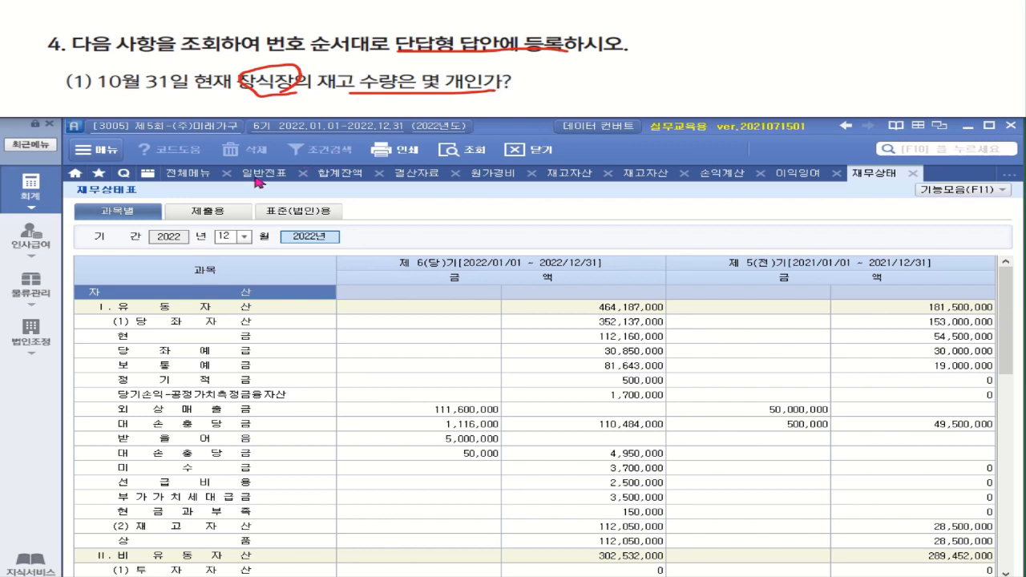
# Close all open windows and open the inventory ledger (재고자산수불부) for January 1 to October 31, 2022
pyautogui.rightClick(186, 174)
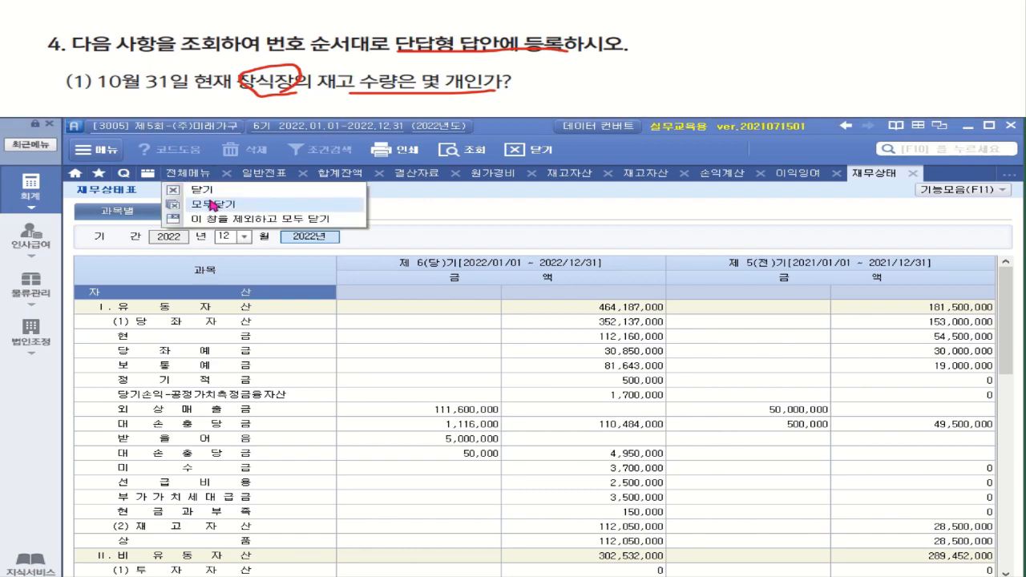
pyautogui.click(212, 204)
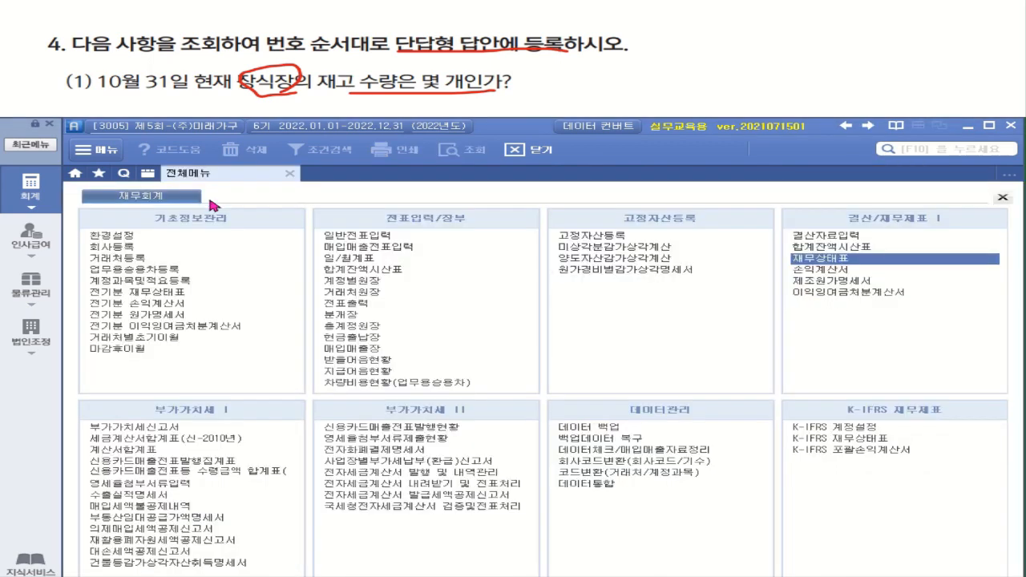
pyautogui.click(32, 289)
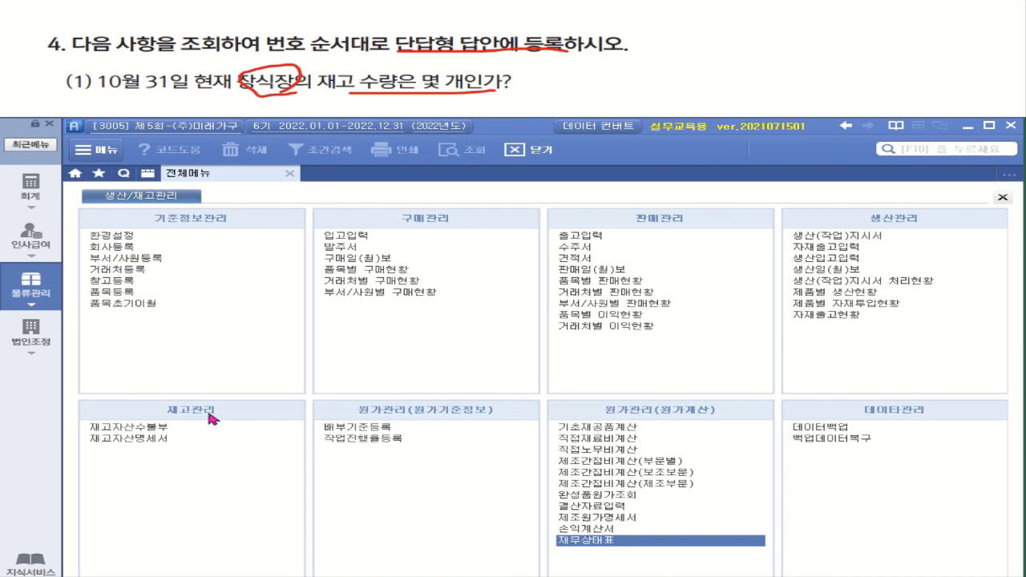
pyautogui.click(148, 429)
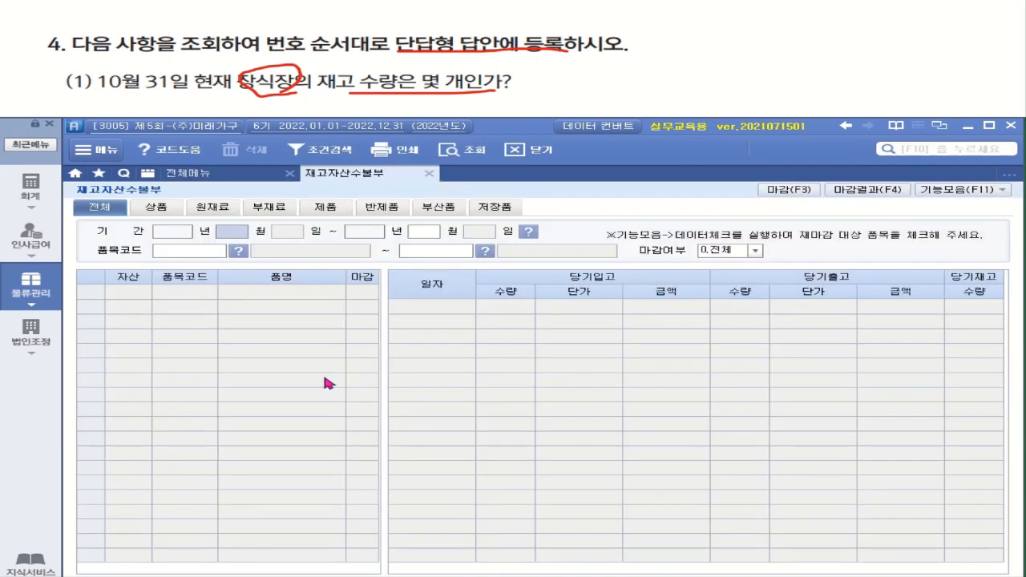
pyautogui.write('01')
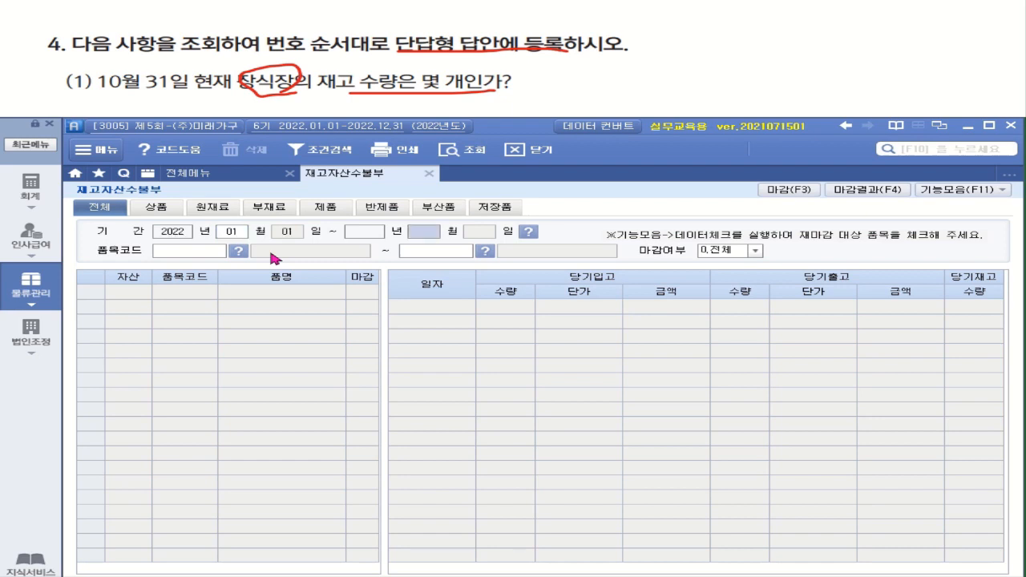
pyautogui.write('1031')
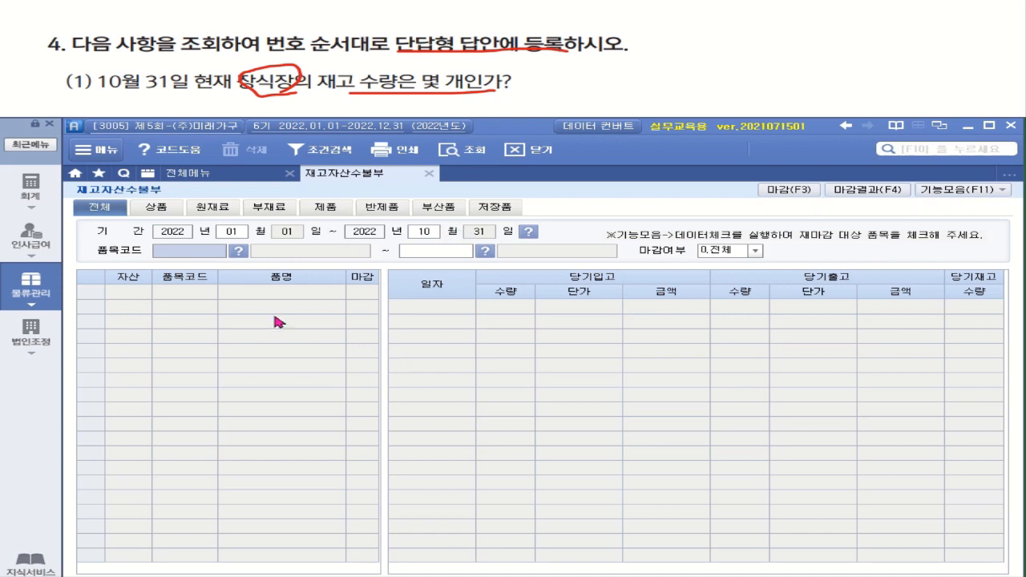
# Query the inventory ledger starting from item 5001 장식장 and check its stock quantity as of October 31
pyautogui.click(238, 251)
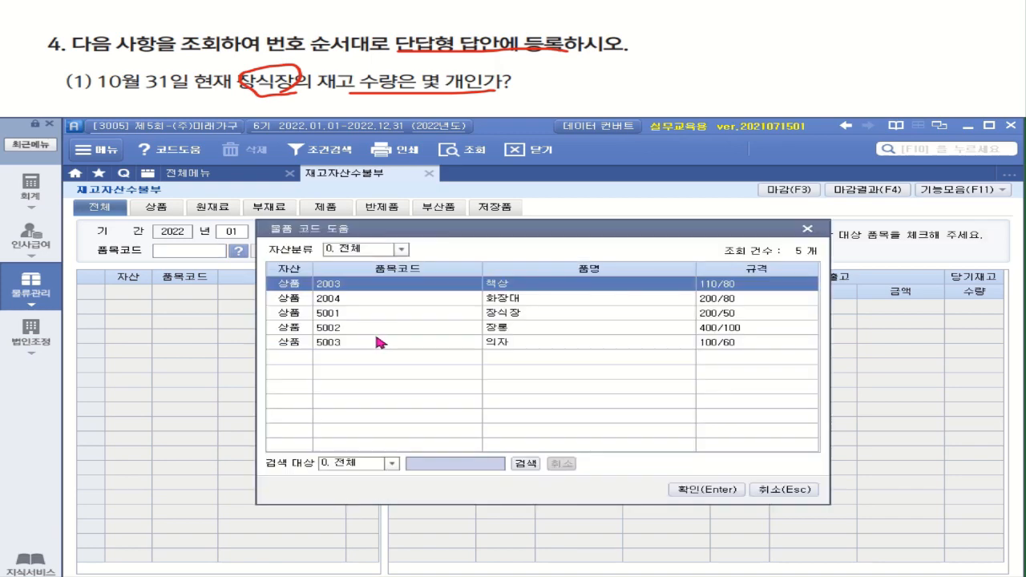
pyautogui.click(518, 316)
pyautogui.doubleClick(517, 315)
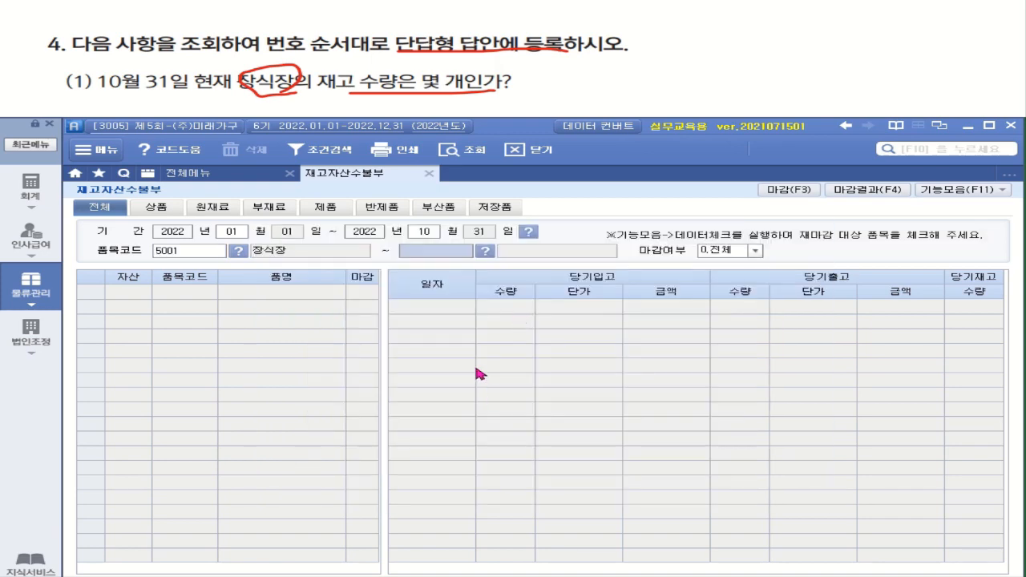
pyautogui.press('Return')
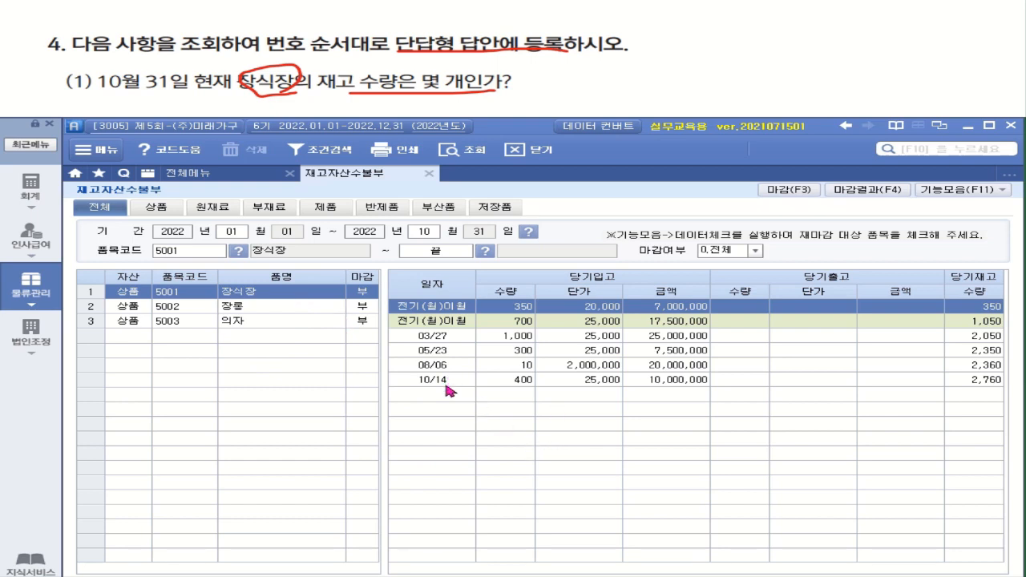
pyautogui.click(978, 382)
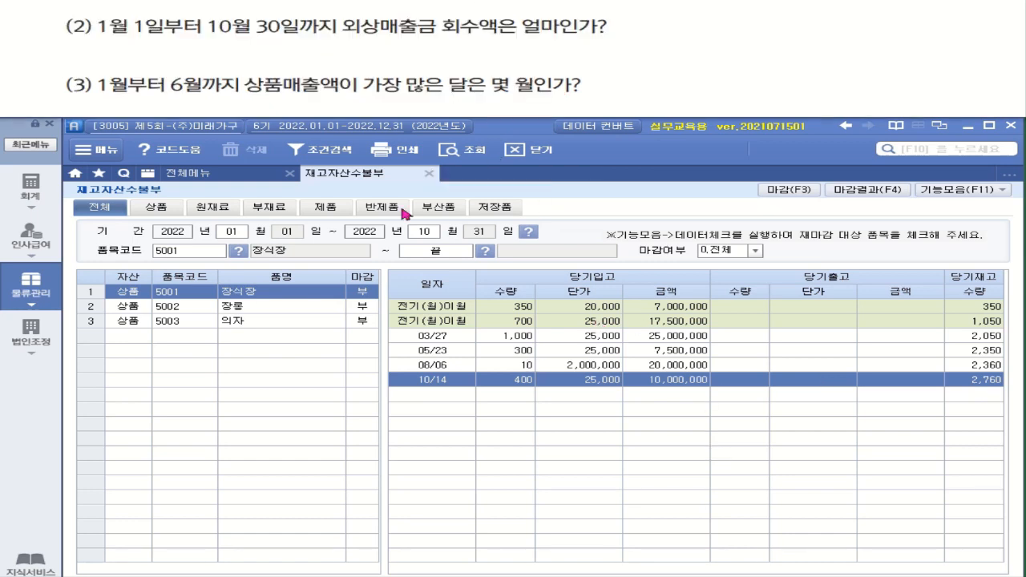
pyautogui.moveTo(313, 33)
pyautogui.mouseDown()
pyautogui.moveTo(260, 40)
pyautogui.moveTo(252, 23)
pyautogui.moveTo(309, 16)
pyautogui.moveTo(310, 37)
pyautogui.mouseUp()
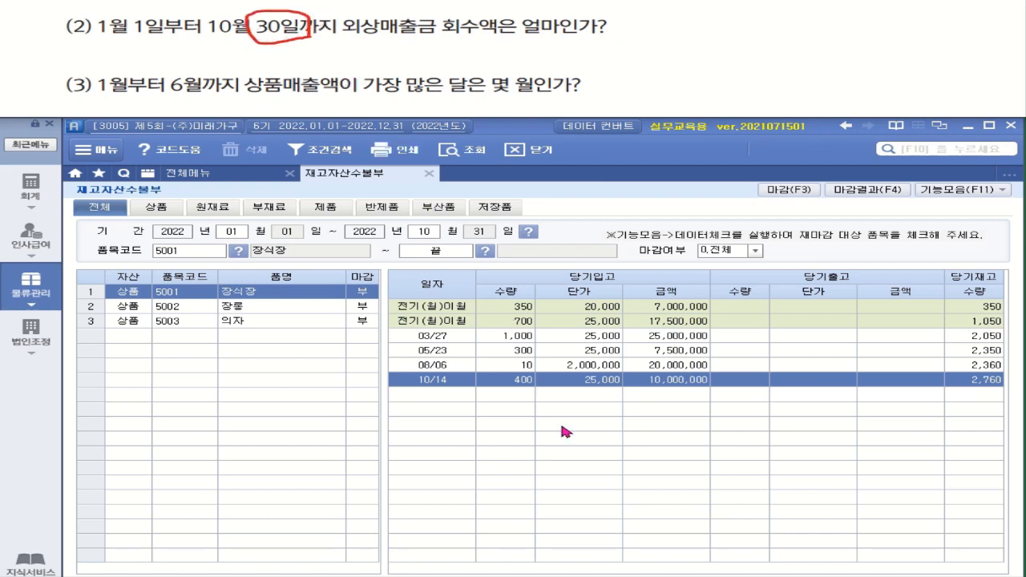
# Query the trial balance (합계잔액시산표) as of October 30, 2022 and check the 외상매출금 credit total for the amount collected
pyautogui.moveTo(437, 37); pyautogui.dragTo(555, 38)
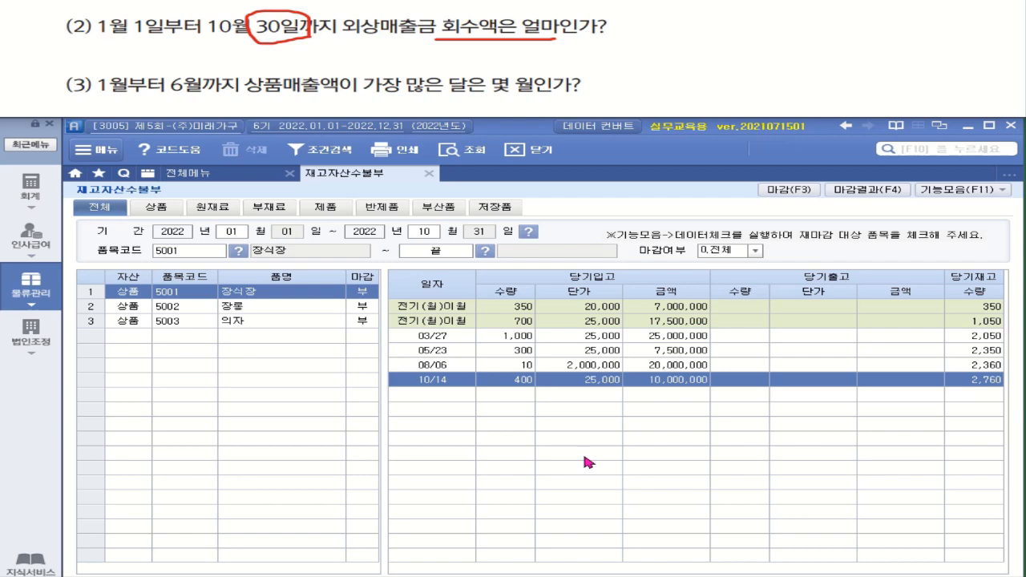
pyautogui.click(227, 175)
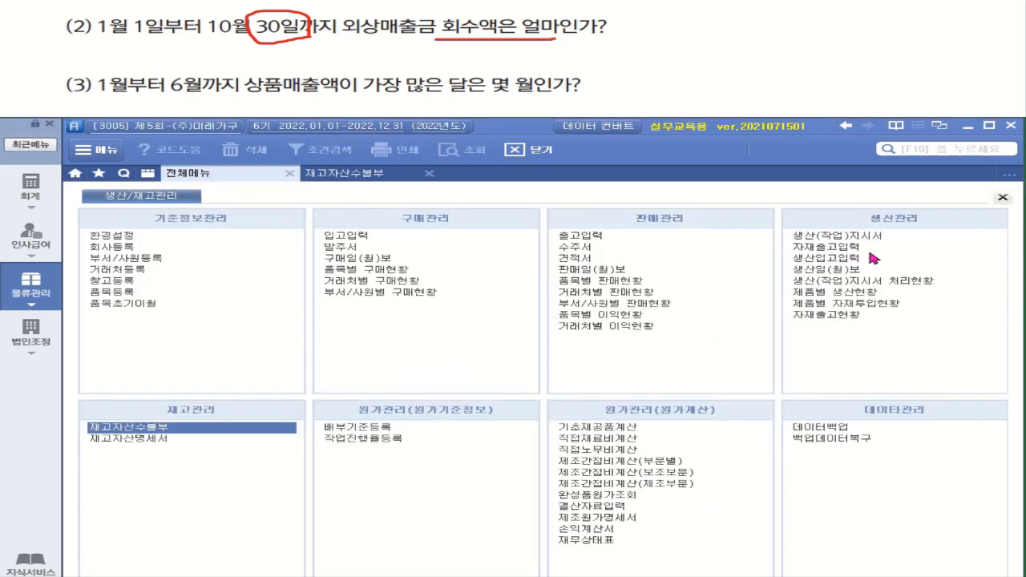
pyautogui.click(30, 190)
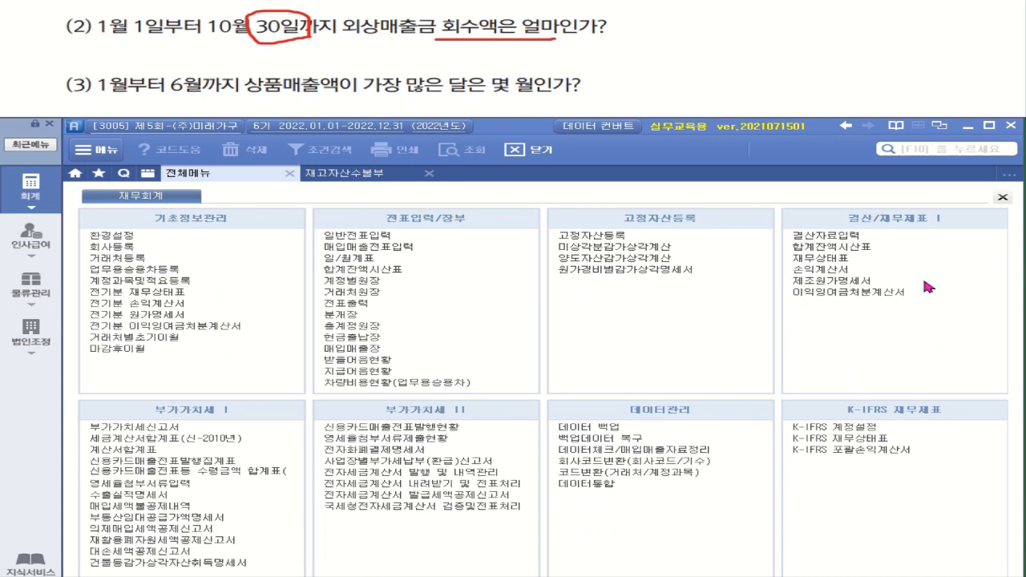
pyautogui.click(842, 253)
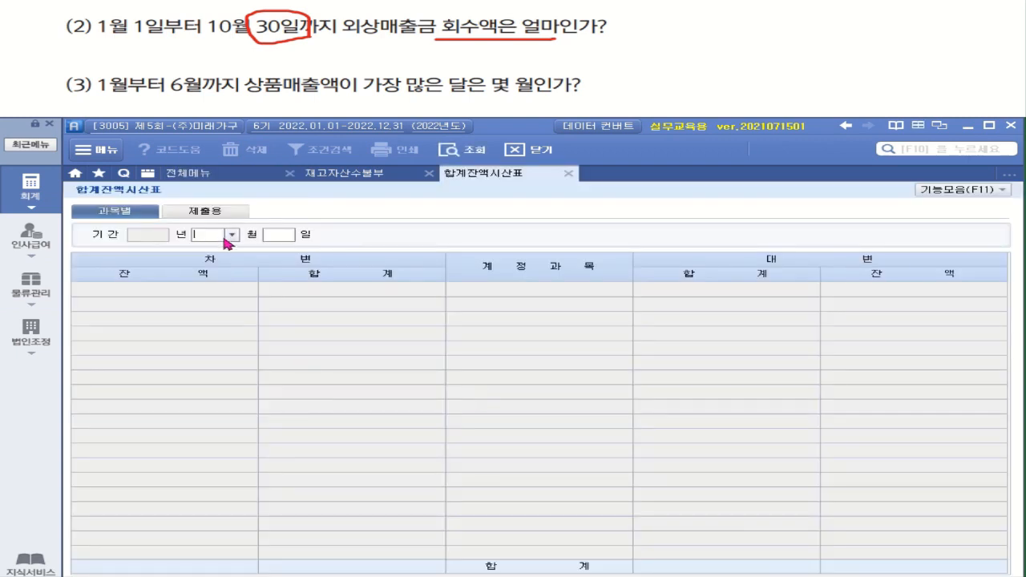
pyautogui.click(232, 234)
pyautogui.click(213, 343)
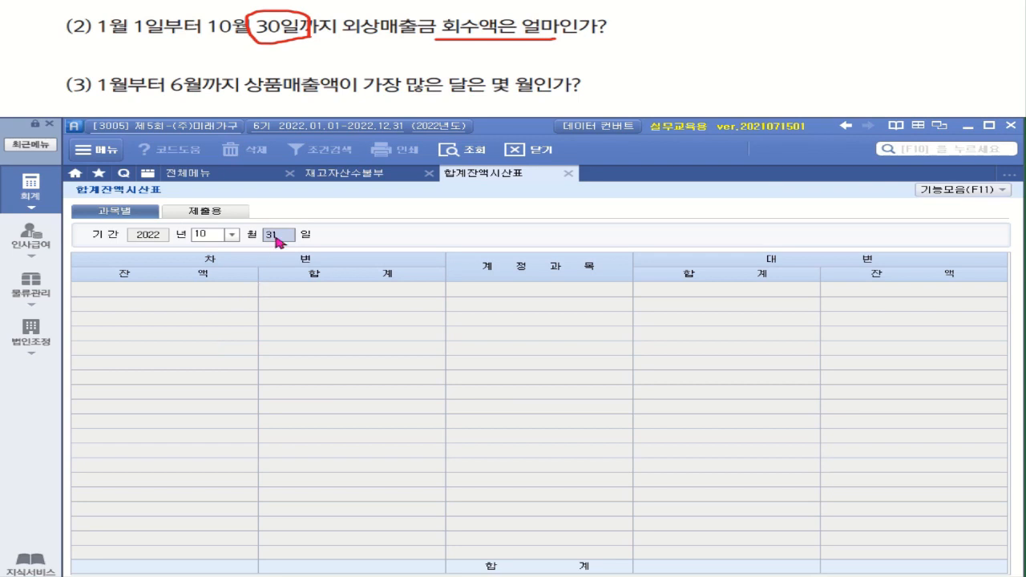
pyautogui.write('30')
pyautogui.press('Return')
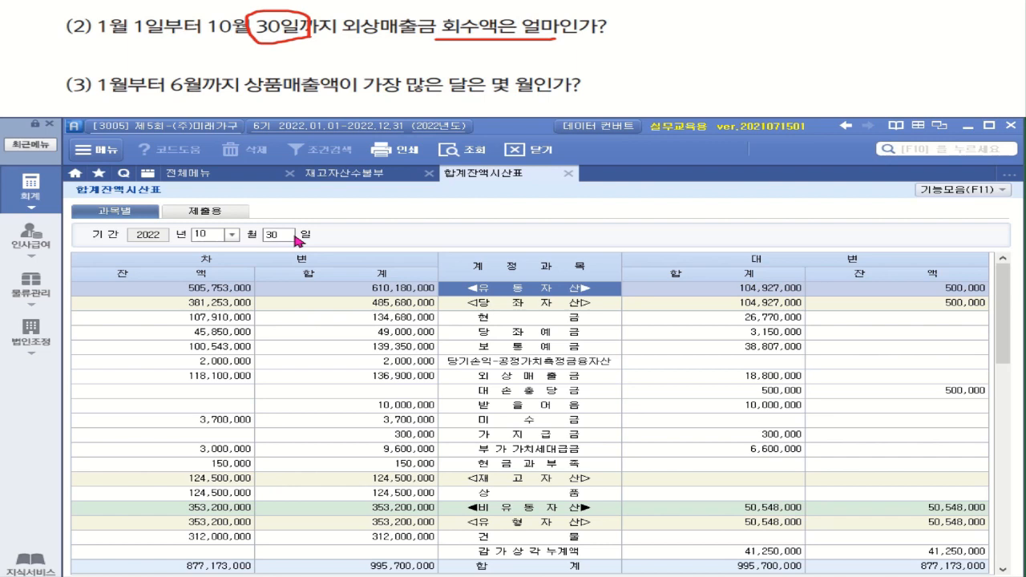
pyautogui.click(766, 376)
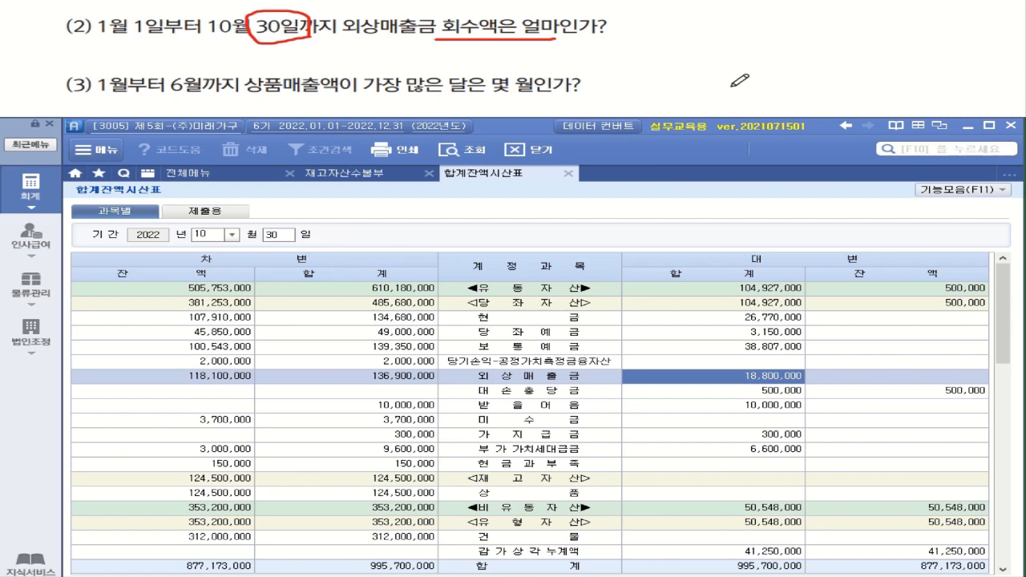
# Open the monthly general ledger (총계정원장) and query account 401 상품매출 for January 1 to December 31, 2022
pyautogui.moveTo(247, 98); pyautogui.dragTo(585, 100)
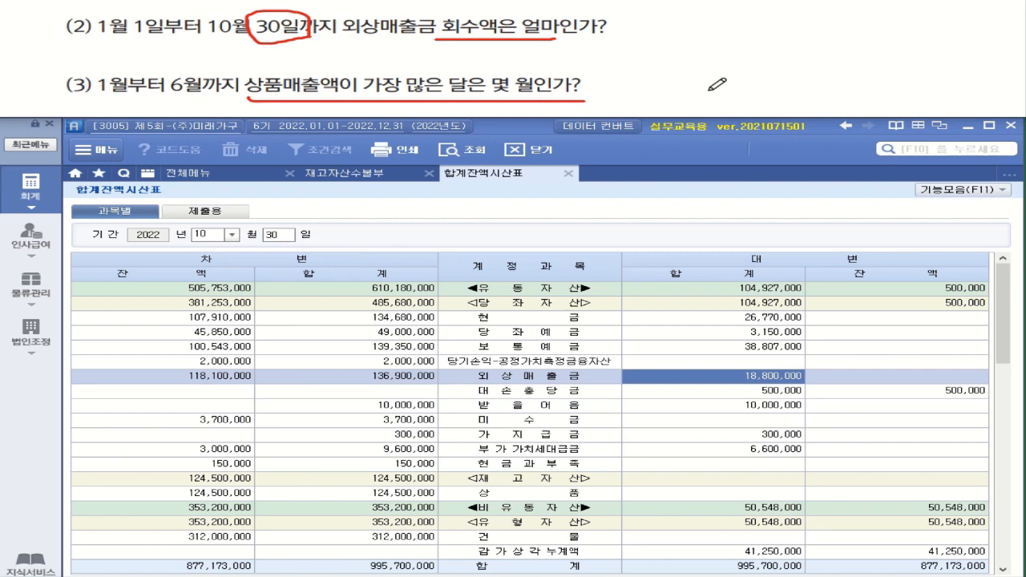
pyautogui.click(192, 175)
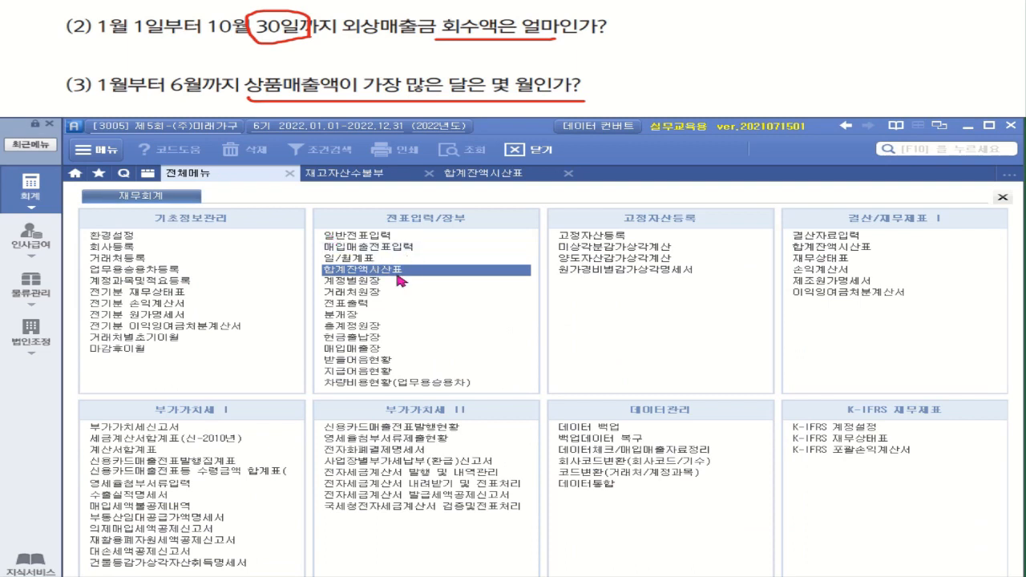
pyautogui.click(374, 329)
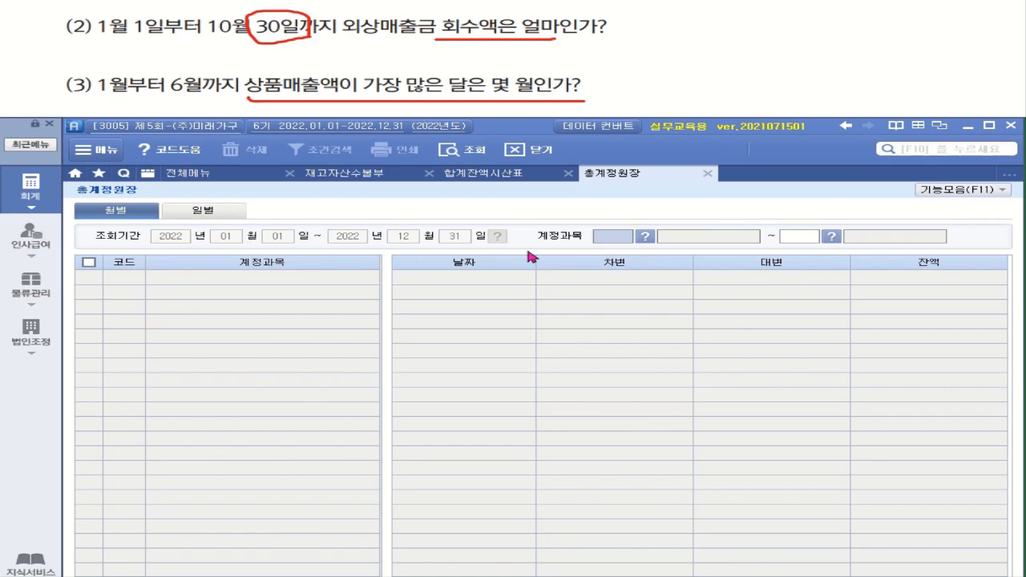
pyautogui.click(645, 236)
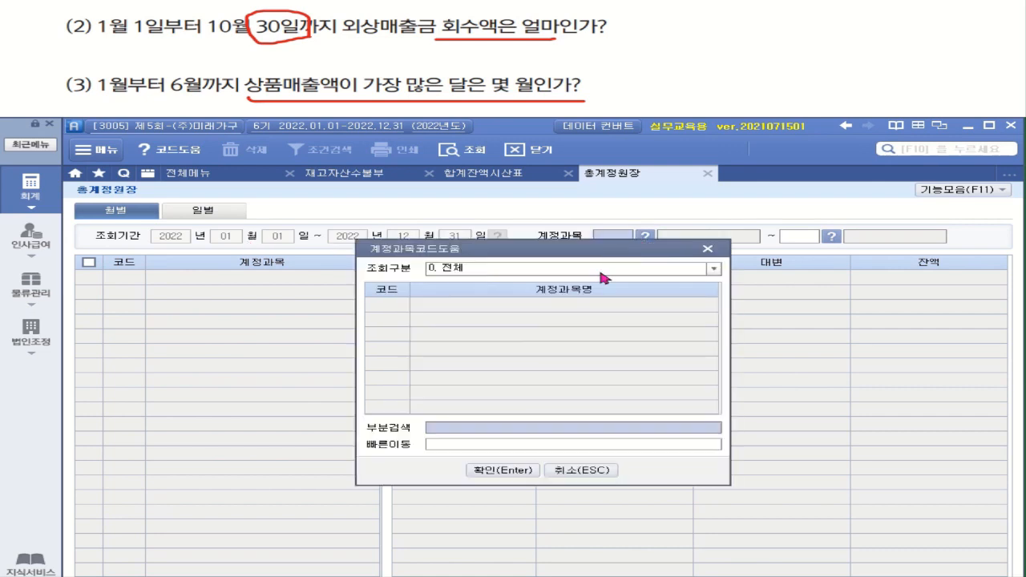
pyautogui.click(455, 429)
pyautogui.write('상품')
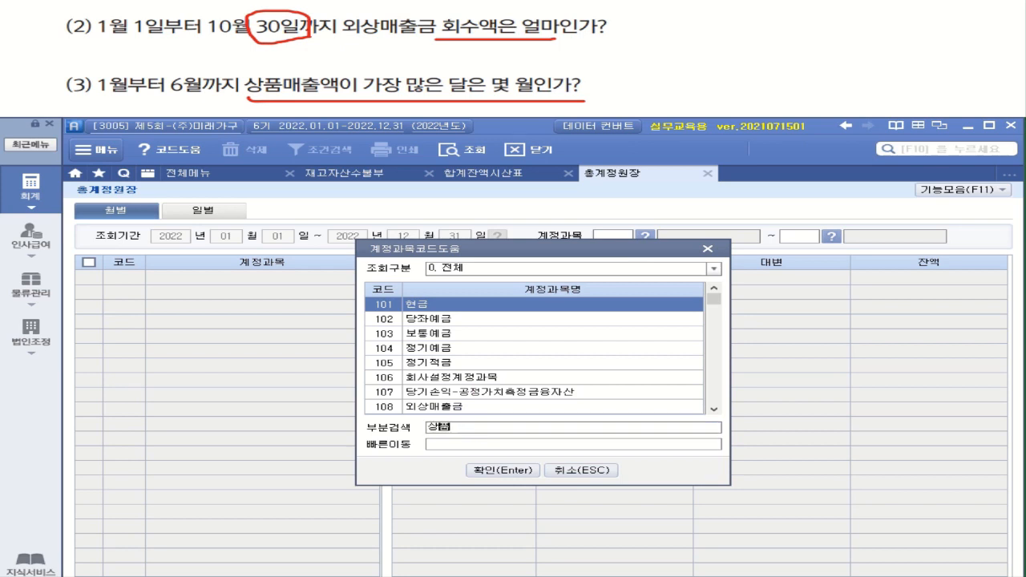
pyautogui.press('Return')
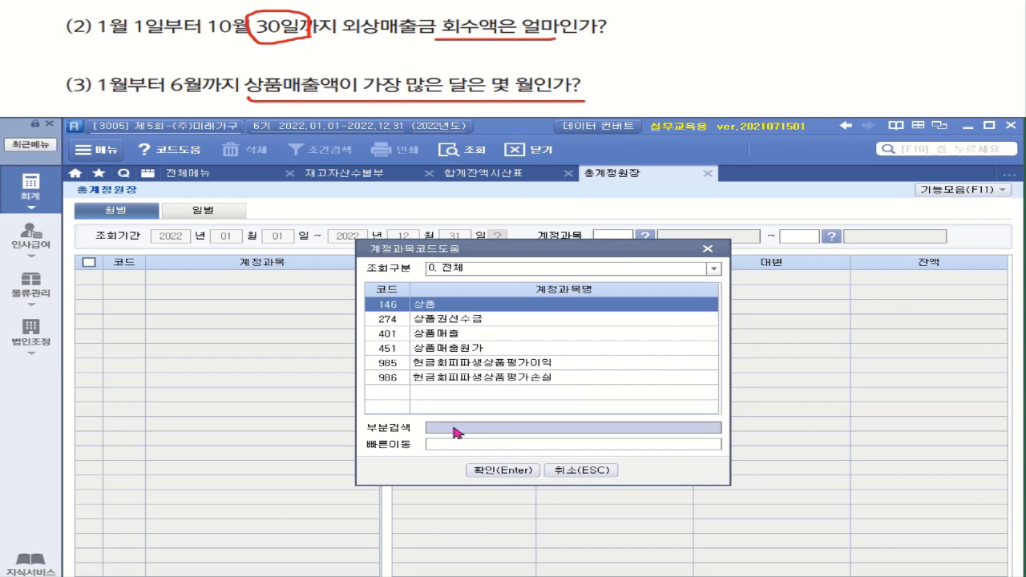
pyautogui.click(422, 338)
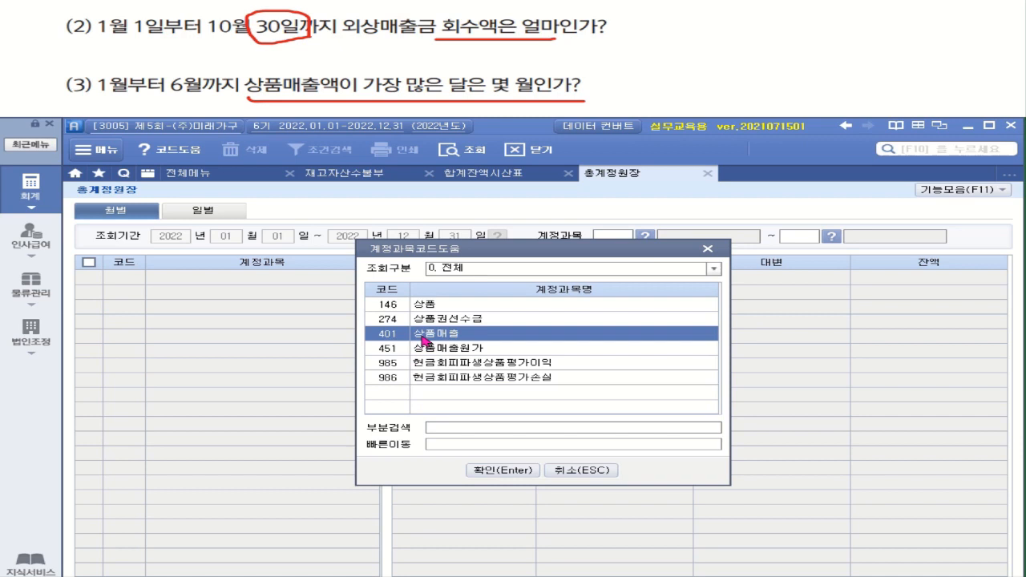
pyautogui.doubleClick(423, 338)
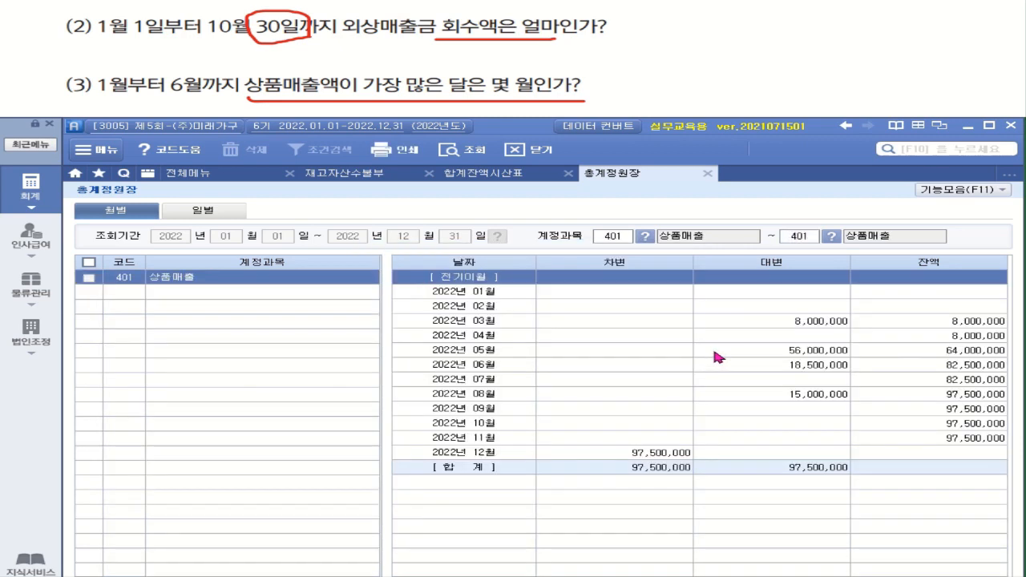
# Compare the monthly 상품매출 credit amounts from January to June to find the month with the highest sales
pyautogui.click(491, 292)
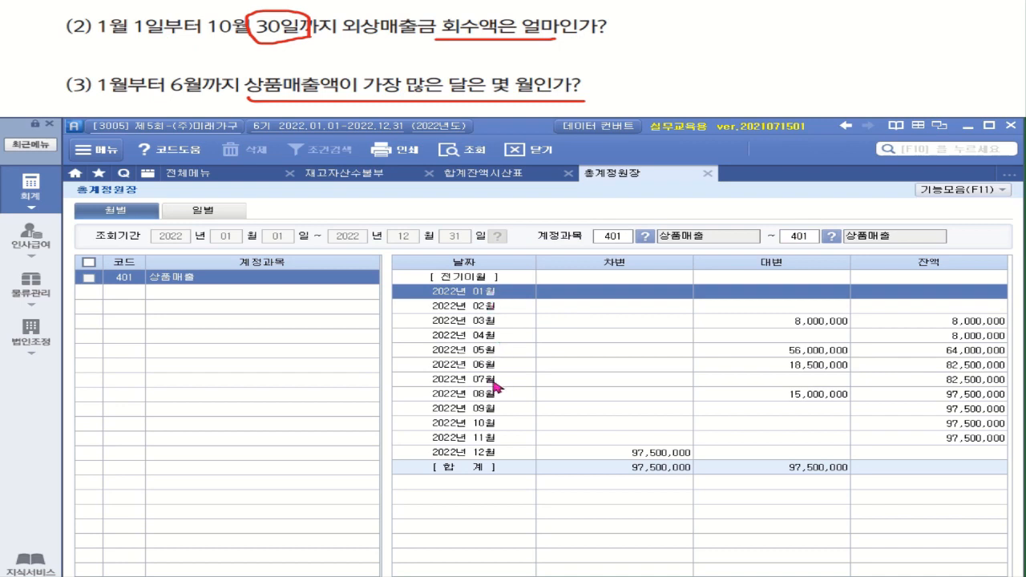
pyautogui.click(799, 368)
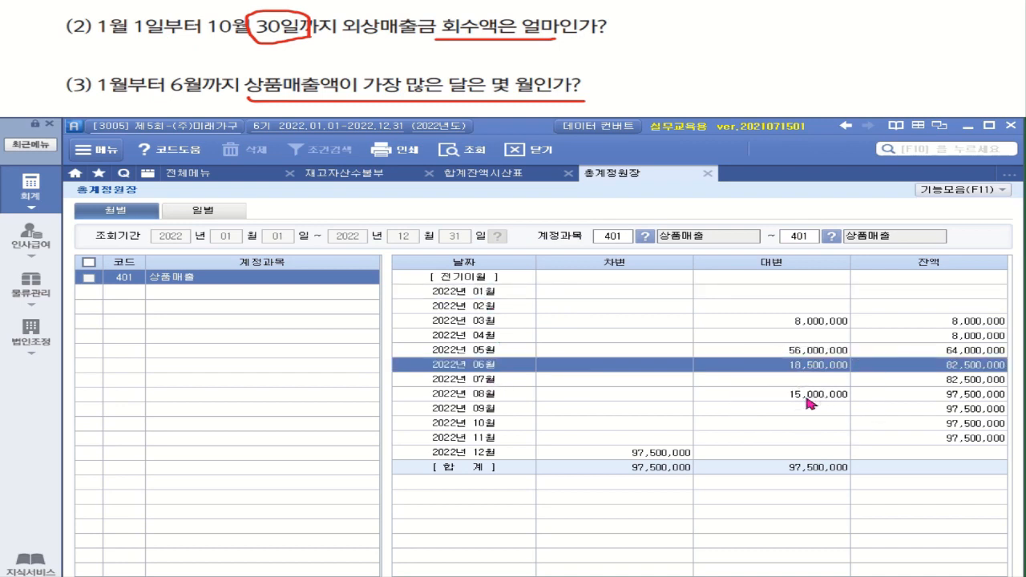
pyautogui.click(824, 351)
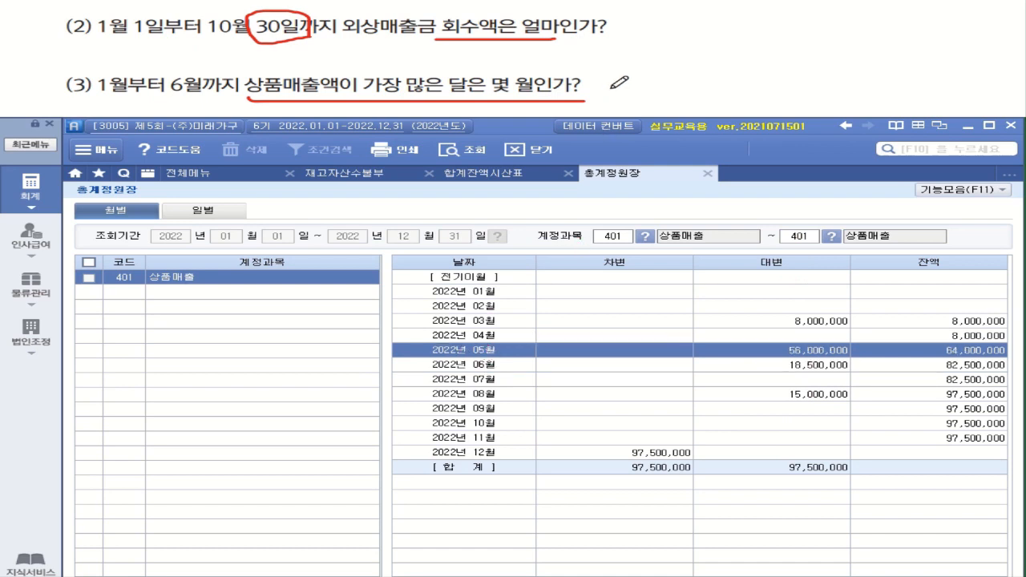
pyautogui.moveTo(612, 69)
pyautogui.mouseDown()
pyautogui.moveTo(639, 84)
pyautogui.moveTo(640, 102)
pyautogui.moveTo(651, 76)
pyautogui.mouseUp()
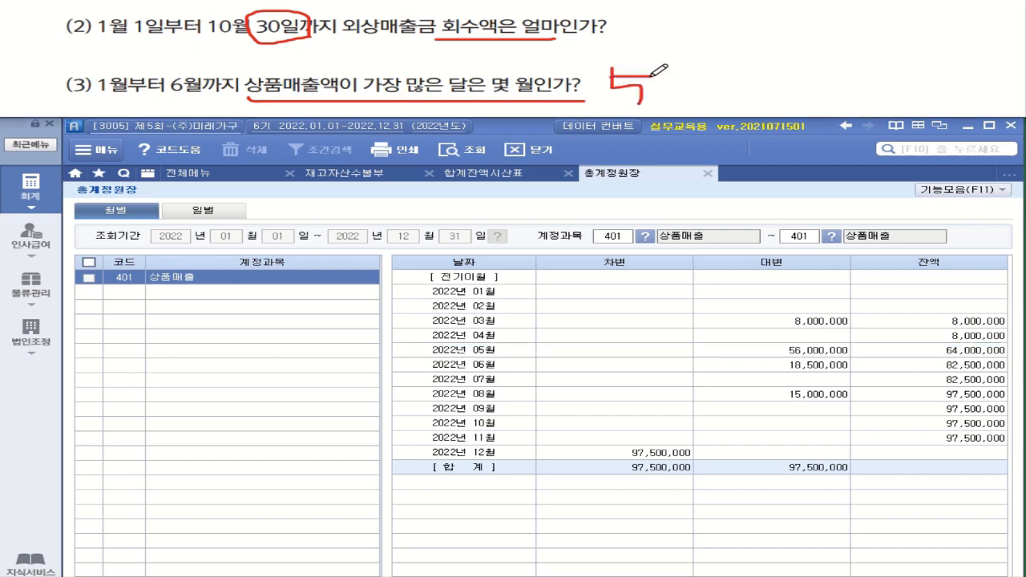
pyautogui.click(806, 353)
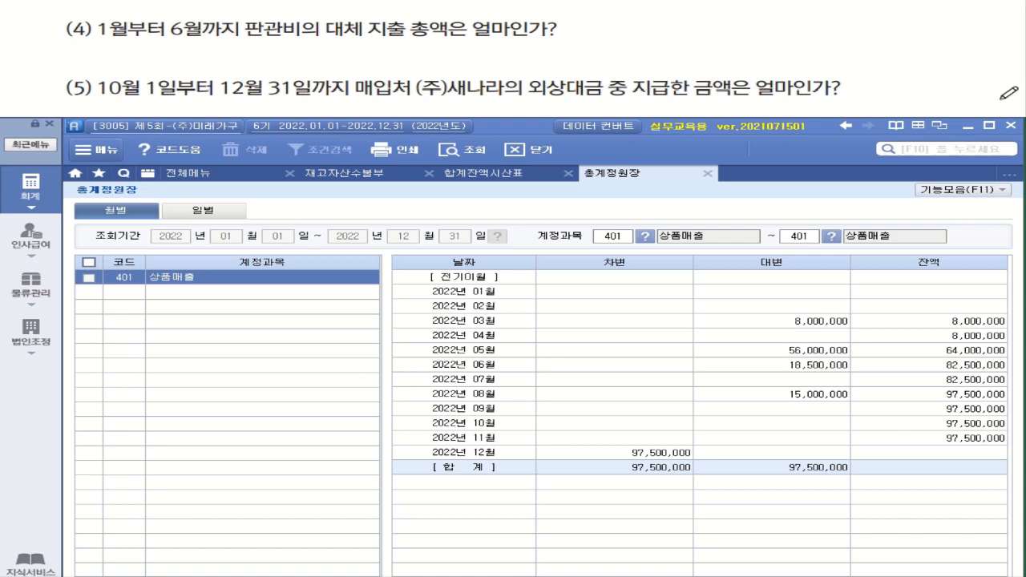
pyautogui.moveTo(99, 38); pyautogui.dragTo(219, 39)
pyautogui.moveTo(293, 37)
pyautogui.mouseDown()
pyautogui.moveTo(245, 39)
pyautogui.moveTo(298, 10)
pyautogui.moveTo(319, 26)
pyautogui.moveTo(299, 44)
pyautogui.moveTo(244, 40)
pyautogui.mouseUp()
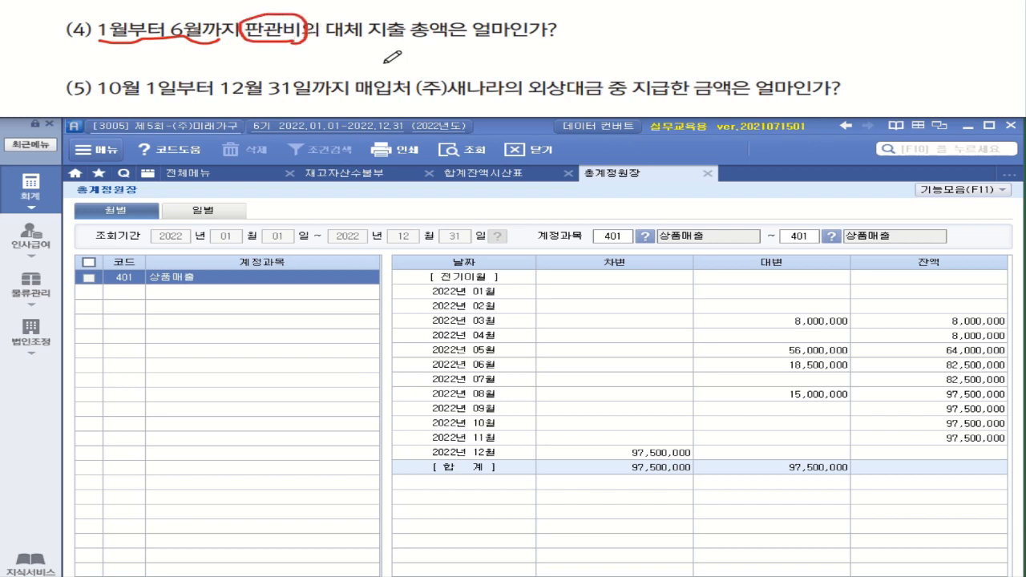
pyautogui.moveTo(327, 43); pyautogui.dragTo(455, 43)
pyautogui.click(336, 53)
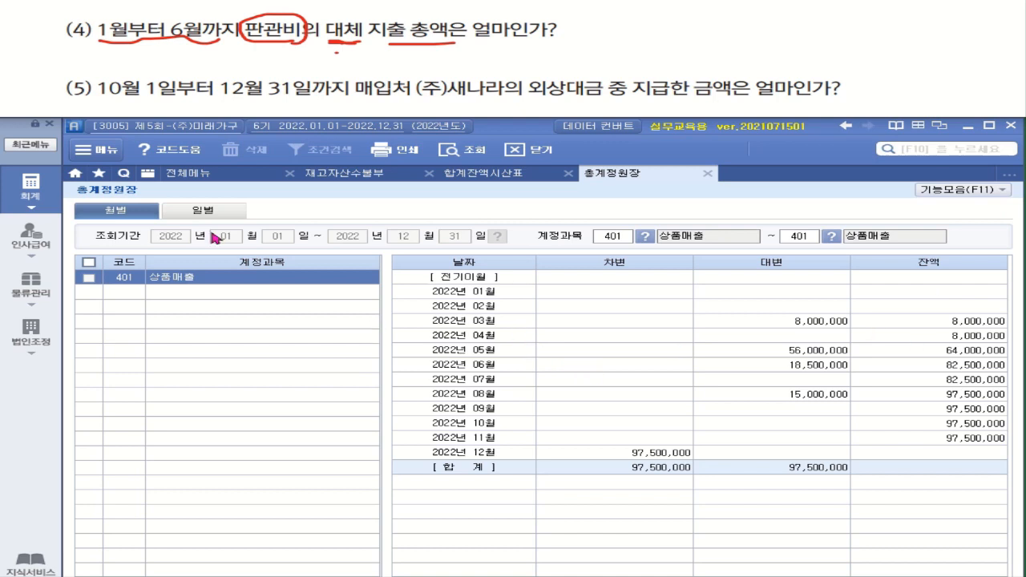
# Open the monthly summary (월계표) and query it for January to June 2022
pyautogui.click(190, 175)
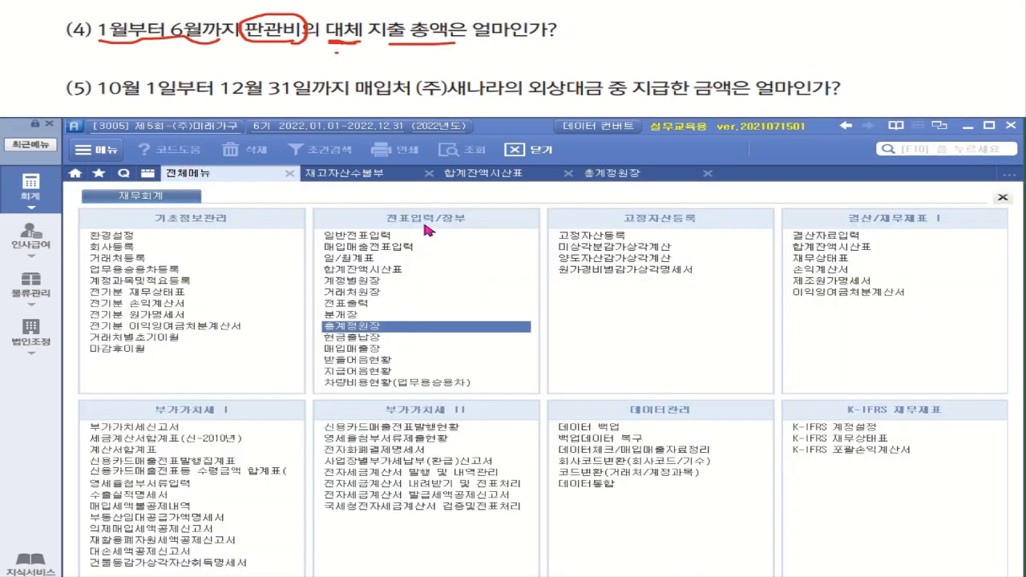
pyautogui.click(351, 257)
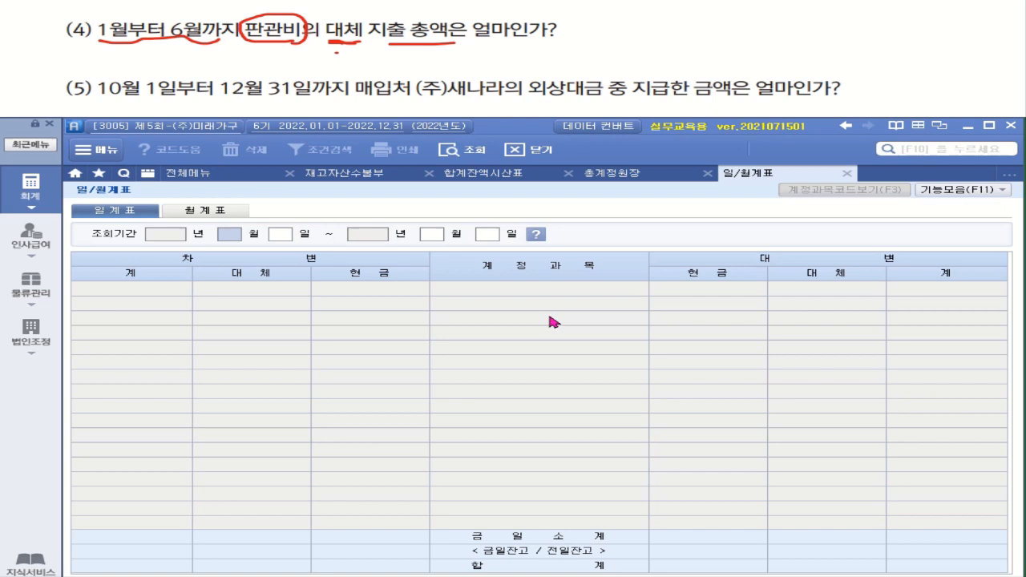
pyautogui.click(215, 211)
pyautogui.click(253, 234)
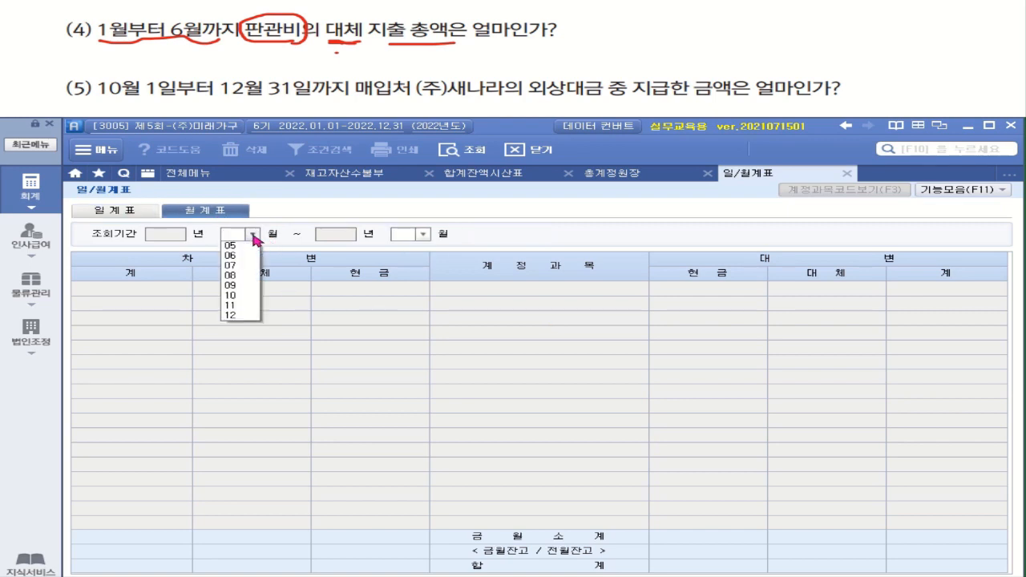
pyautogui.click(239, 251)
pyautogui.click(422, 234)
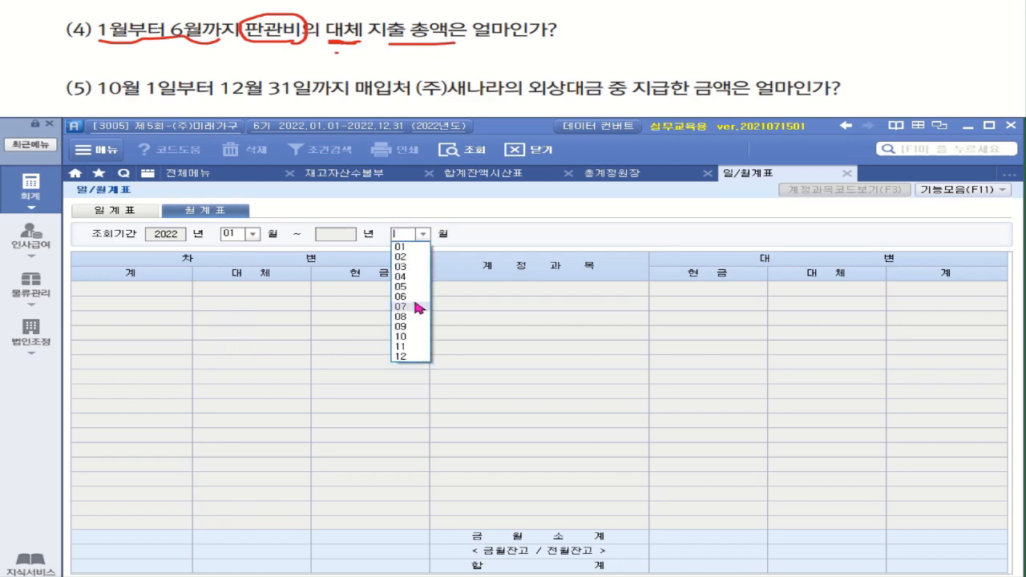
pyautogui.click(414, 296)
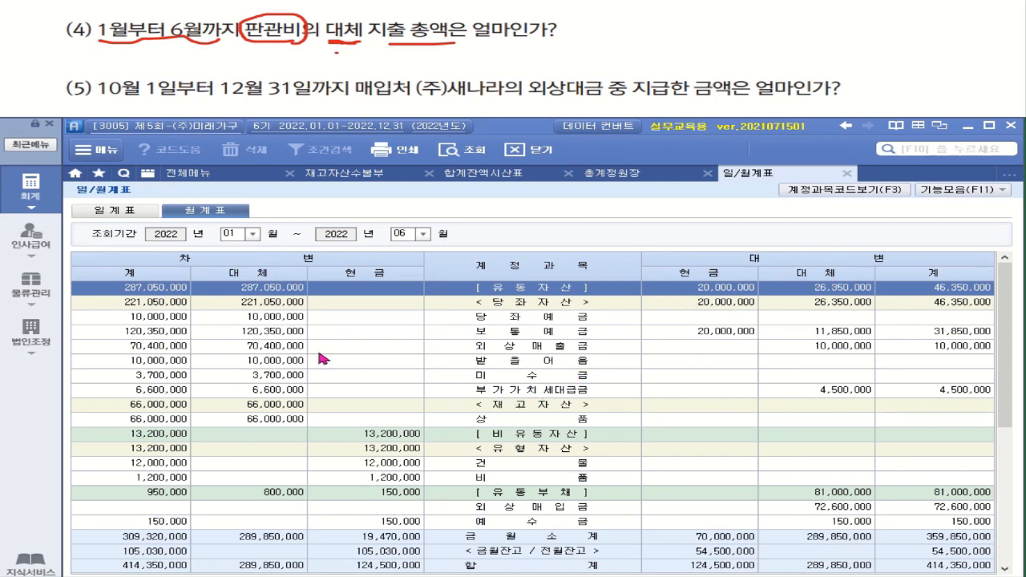
# Find the 판매관리비 row in the monthly summary and check its debit transfer (대체) amount
pyautogui.scroll(-5, 589, 396)
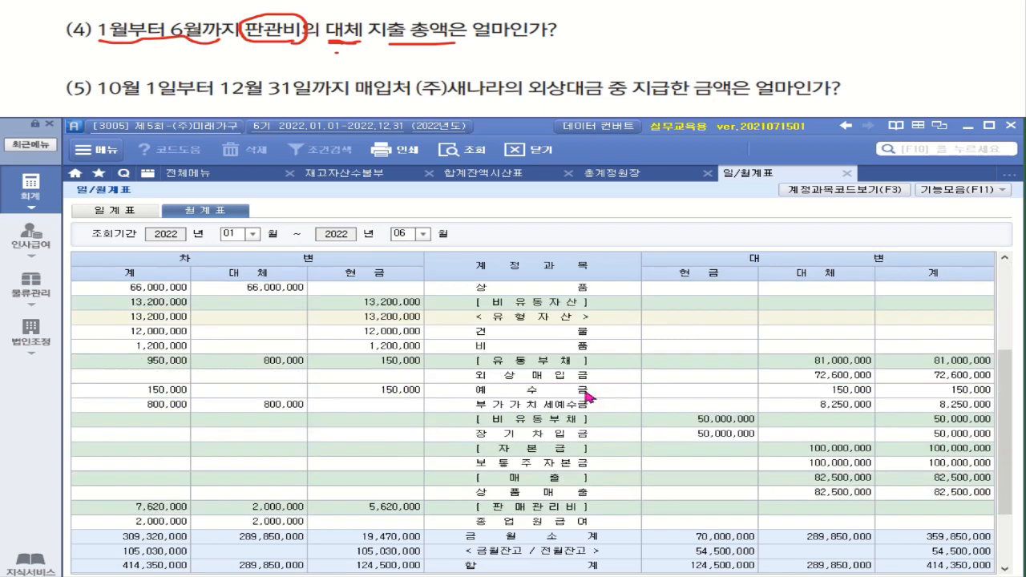
pyautogui.click(568, 438)
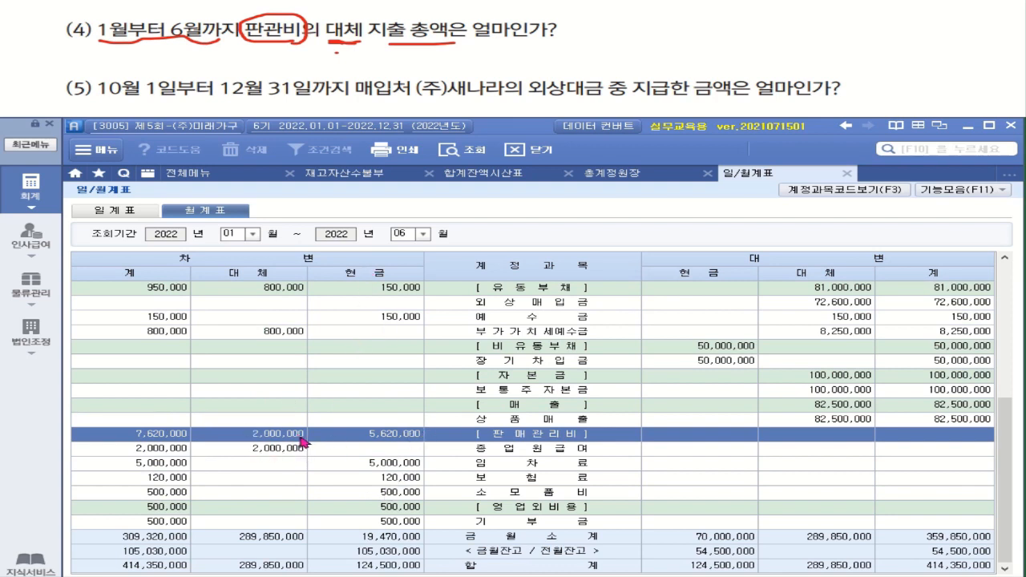
pyautogui.press('ctrl')
pyautogui.press('ctrl')
pyautogui.press('ctrl')
pyautogui.press('ctrl')
pyautogui.press('ctrl')
pyautogui.press('ctrl')
pyautogui.moveTo(95, 96); pyautogui.dragTo(350, 97)
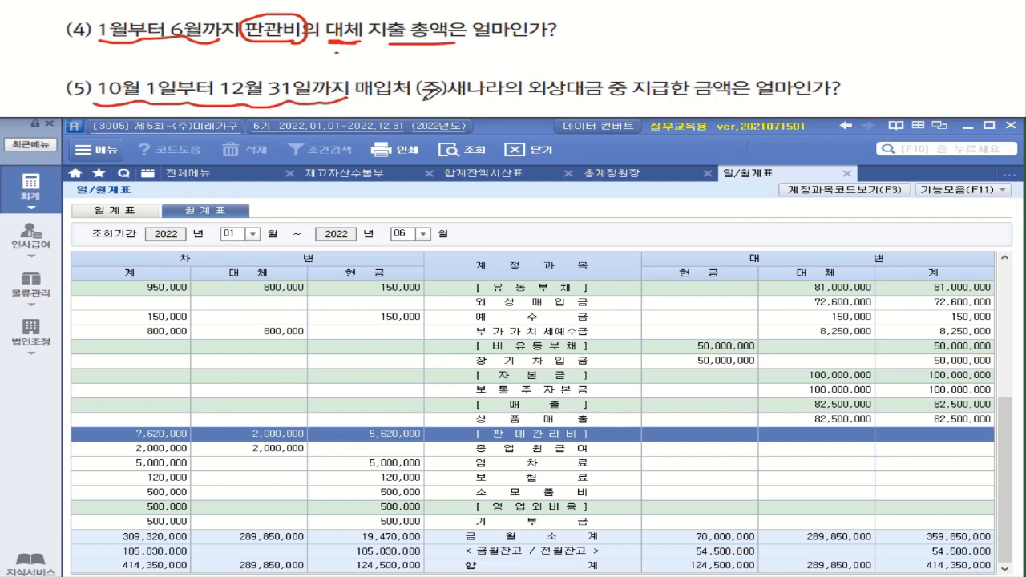
pyautogui.moveTo(427, 88); pyautogui.dragTo(513, 102)
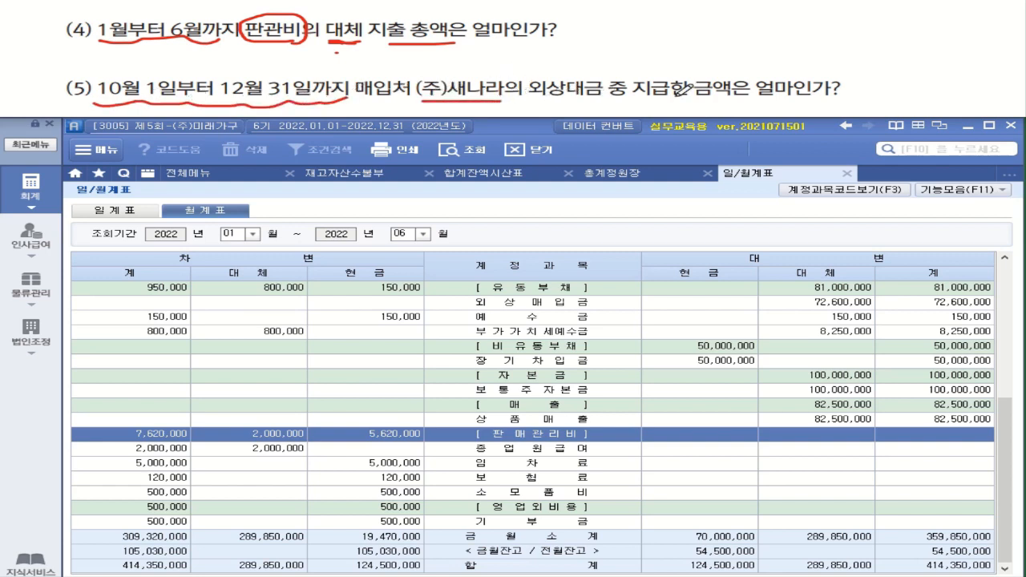
pyautogui.moveTo(637, 97); pyautogui.dragTo(847, 97)
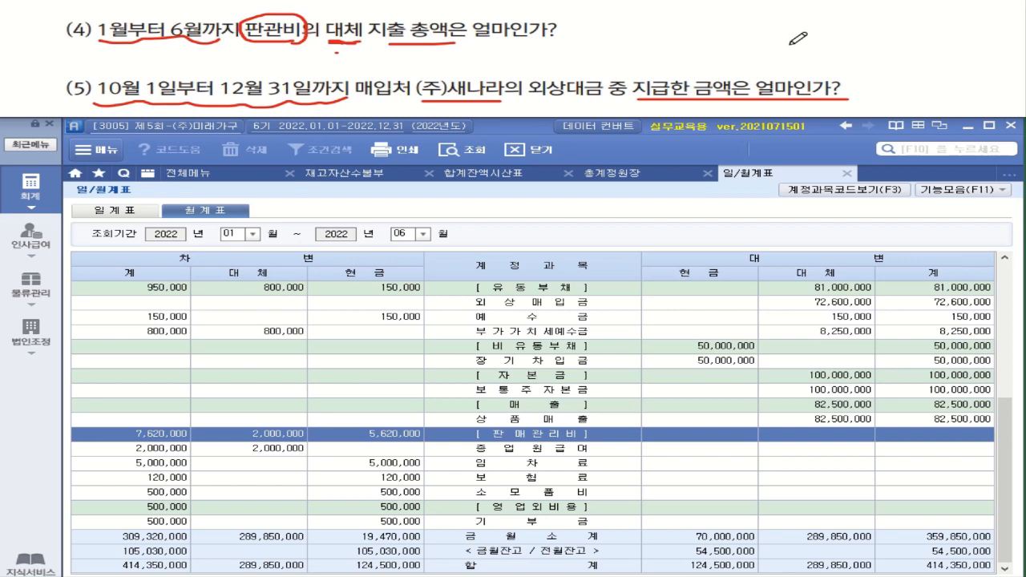
pyautogui.moveTo(704, 82)
pyautogui.mouseDown()
pyautogui.moveTo(736, 57)
pyautogui.moveTo(774, 64)
pyautogui.moveTo(791, 32)
pyautogui.moveTo(794, 53)
pyautogui.moveTo(814, 47)
pyautogui.mouseUp()
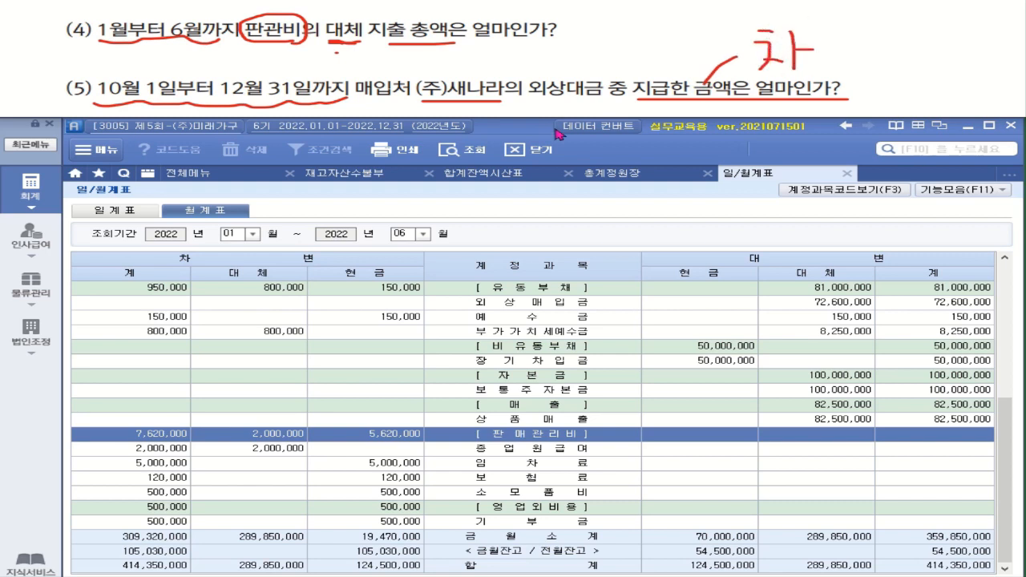
# Open the customer ledger (거래처원장) and set its balance period to October 1 to December 31, 2022
pyautogui.click(196, 183)
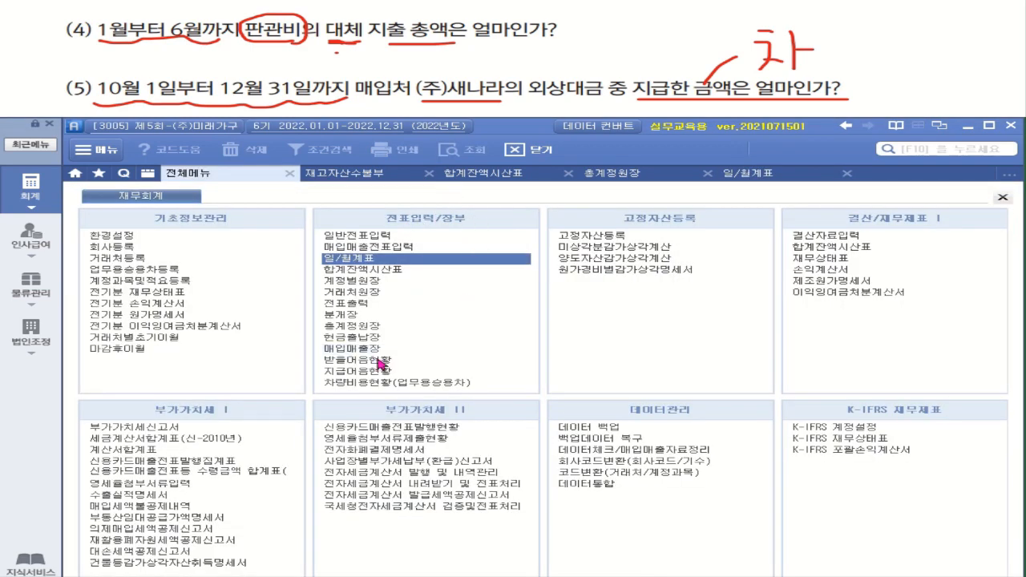
pyautogui.click(355, 293)
pyautogui.write('10')
pyautogui.press('Return')
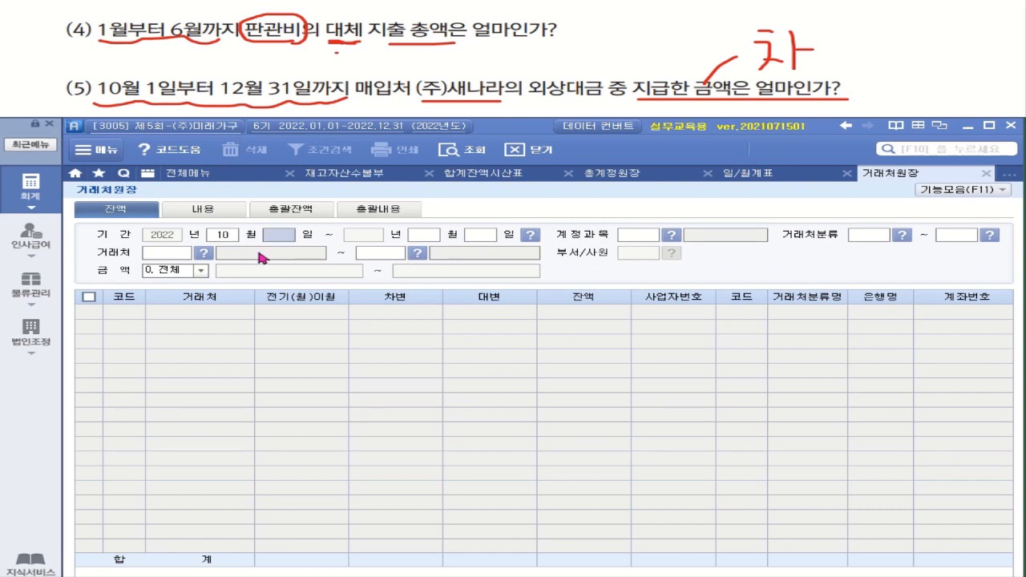
pyautogui.write('01')
pyautogui.press('Return')
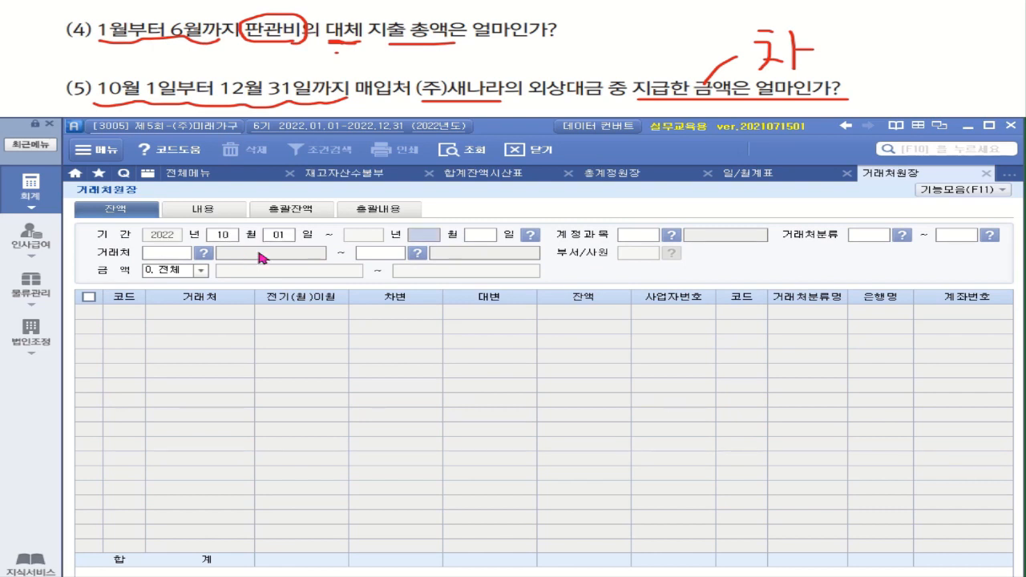
pyautogui.write('12')
pyautogui.press('Return')
pyautogui.write('31')
pyautogui.press('Return')
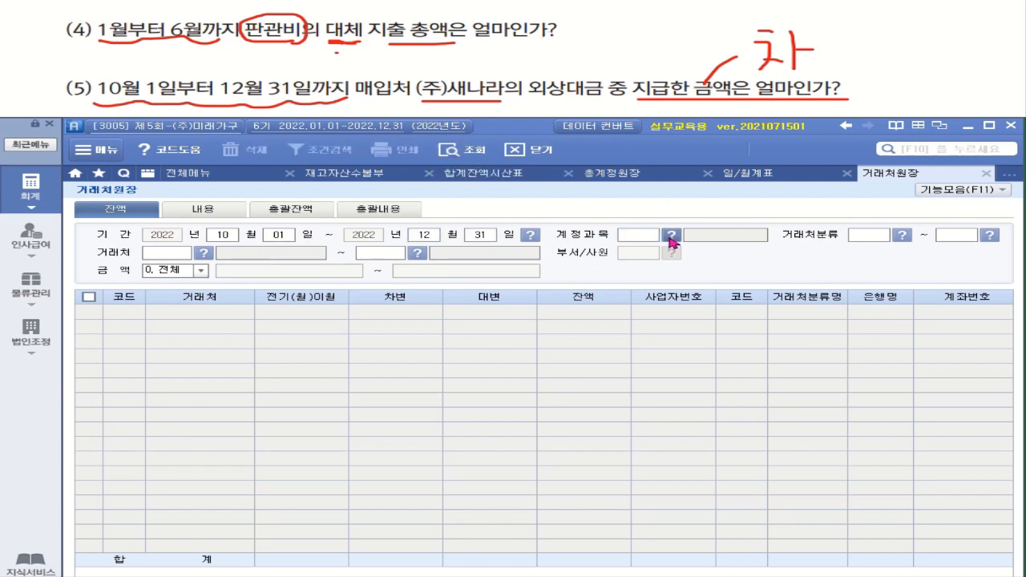
# Search the account codes for 외상 and set the ledger's account to 251 외상매입금, leaving the customer classification blank
pyautogui.click(672, 235)
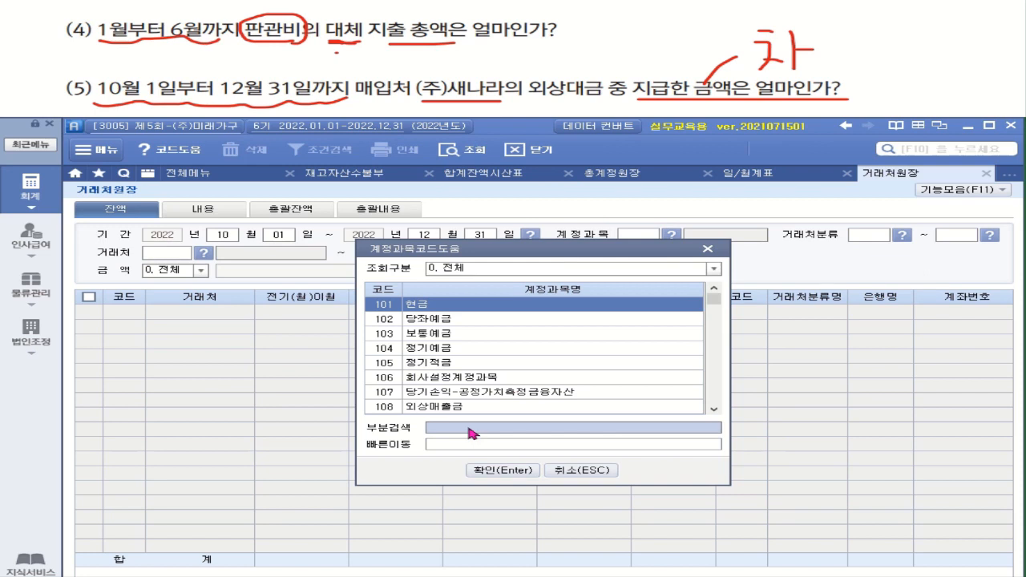
pyautogui.write('ㅇ')
pyautogui.write('상')
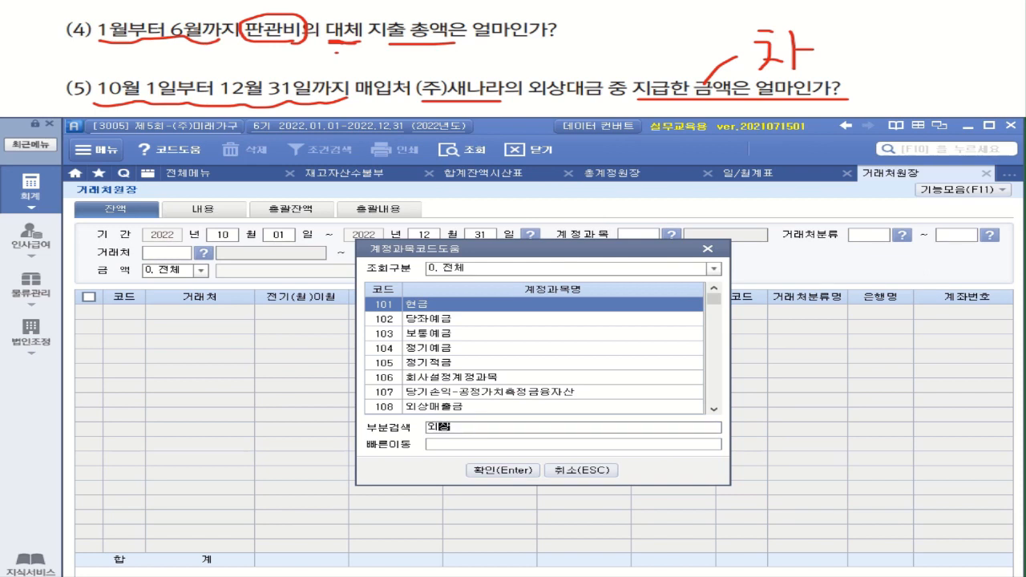
pyautogui.press('Return')
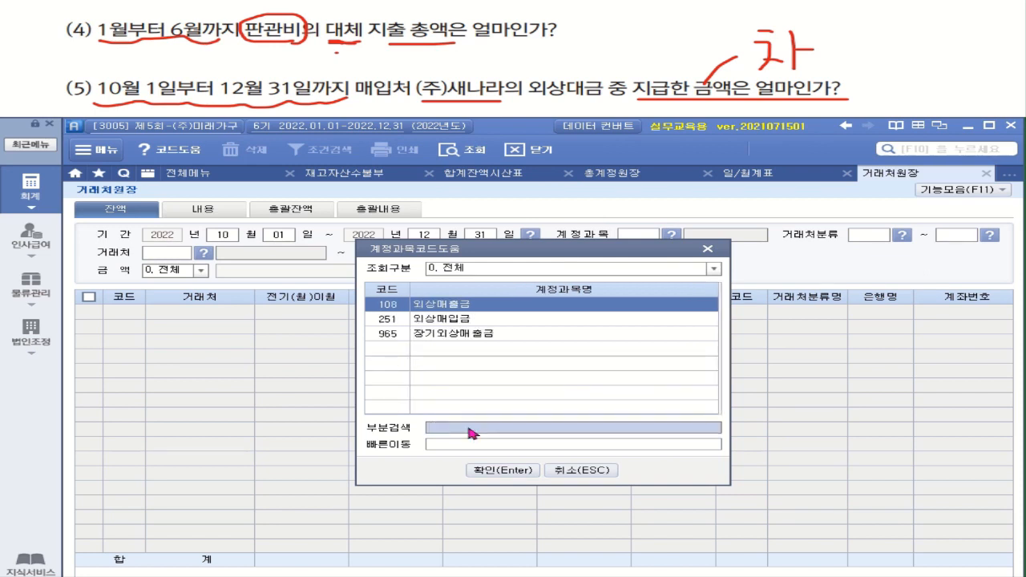
pyautogui.click(473, 319)
pyautogui.press('Return')
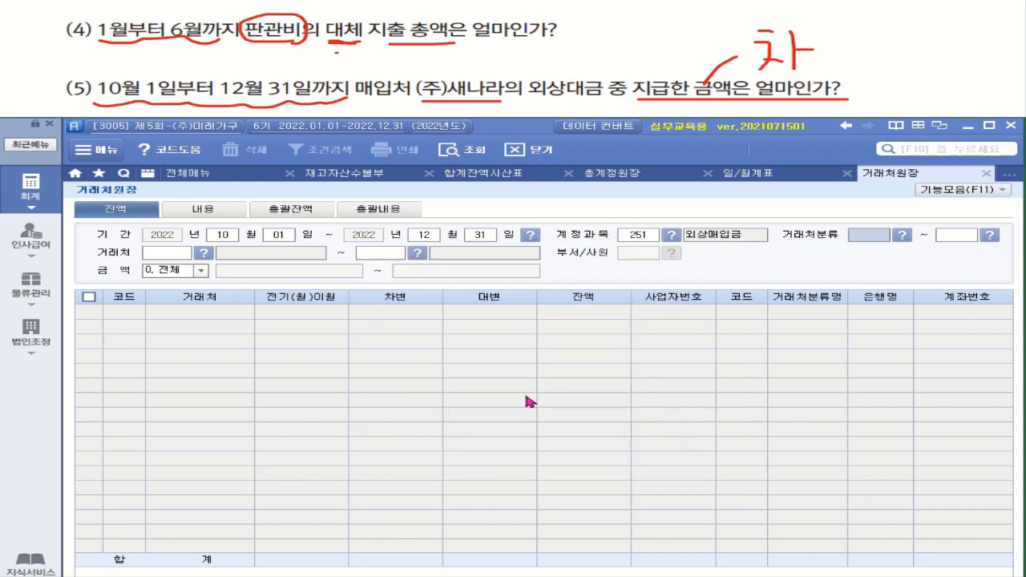
pyautogui.press('Return')
pyautogui.press('Return')
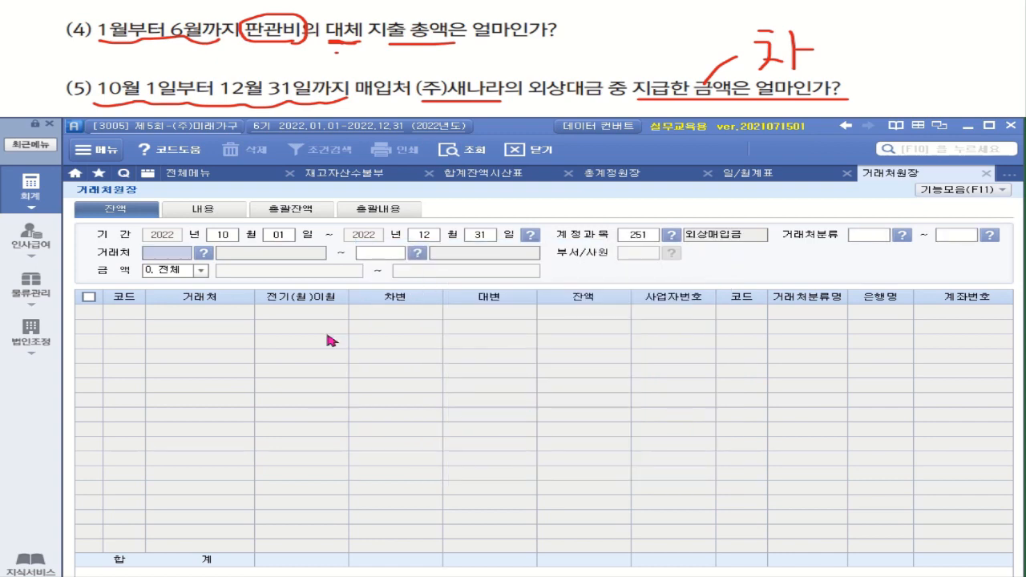
# Limit the customer range to 02001 (주)새나라, run the query, and check the debit amount paid
pyautogui.click(204, 254)
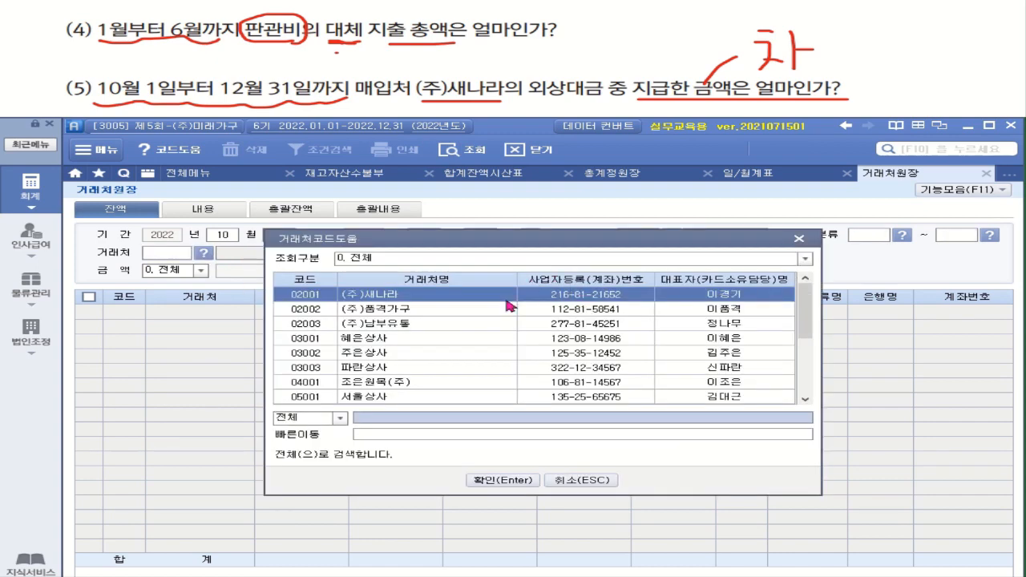
pyautogui.doubleClick(505, 300)
pyautogui.click(419, 255)
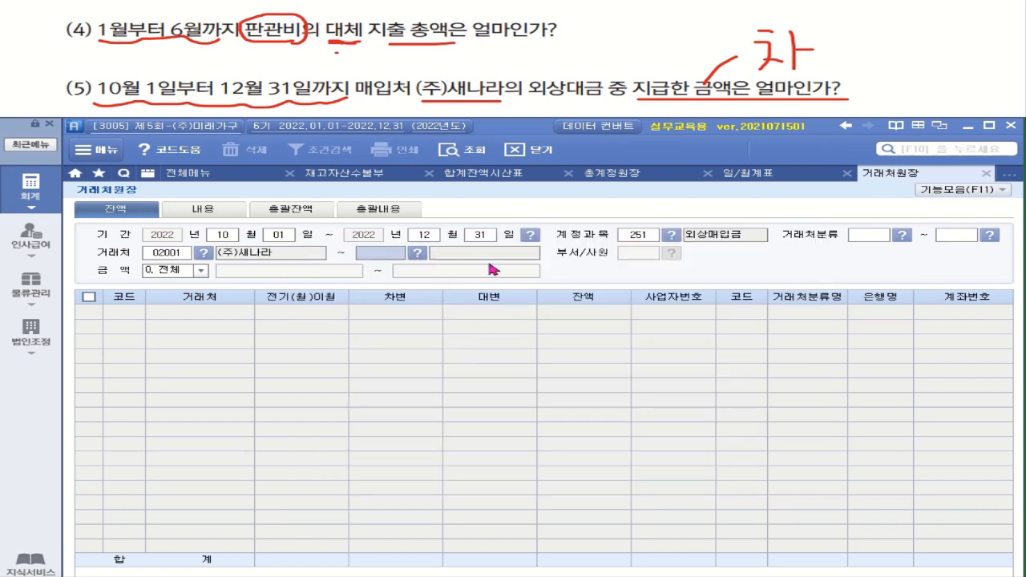
pyautogui.doubleClick(467, 297)
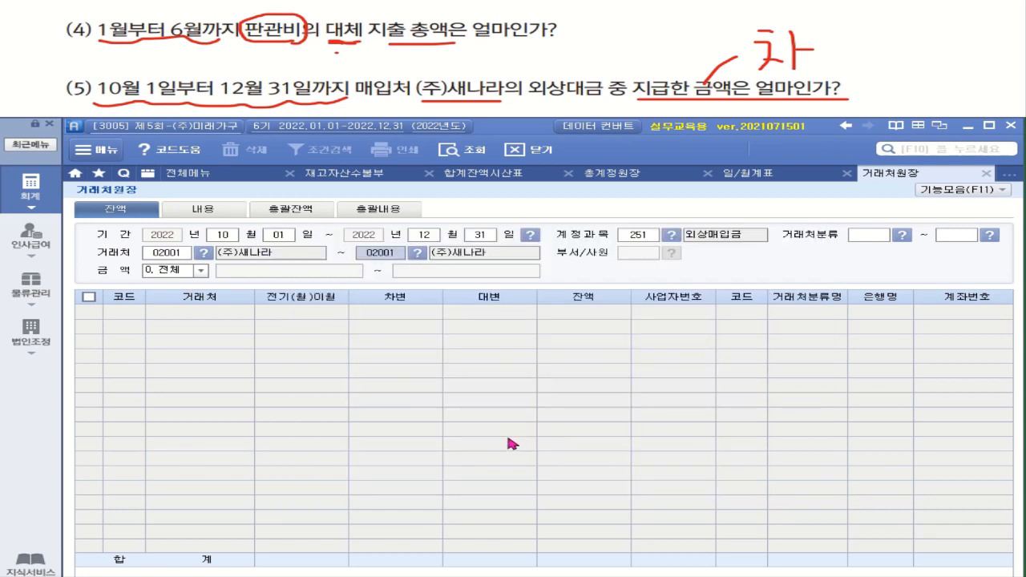
pyautogui.press('Return')
pyautogui.press('Return')
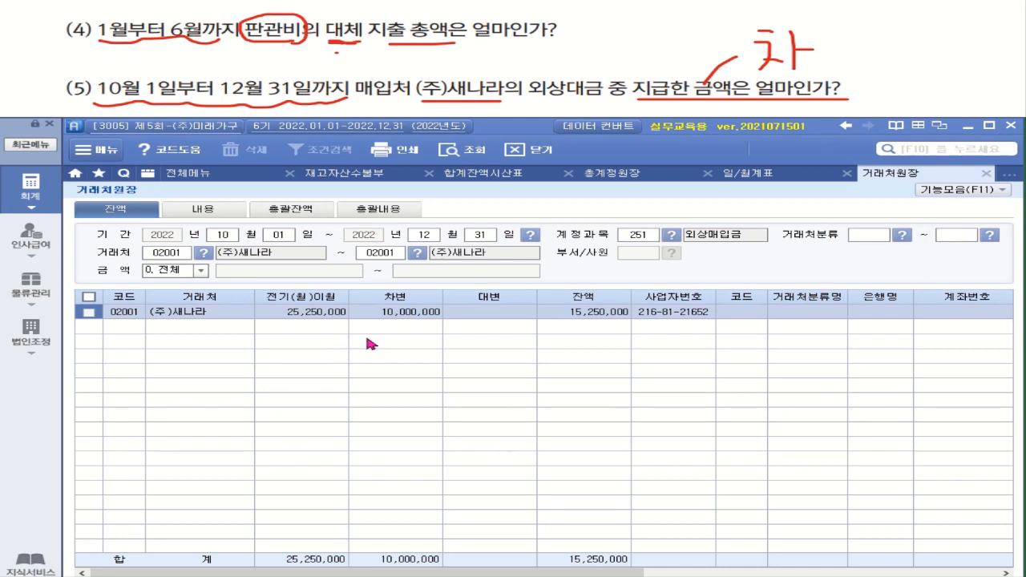
pyautogui.click(400, 312)
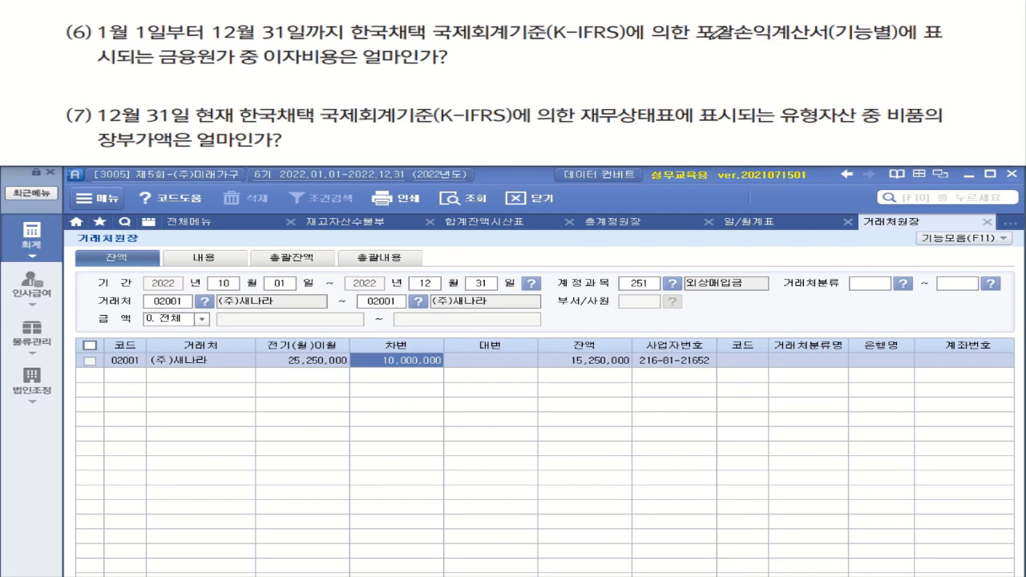
pyautogui.moveTo(708, 40); pyautogui.dragTo(836, 42)
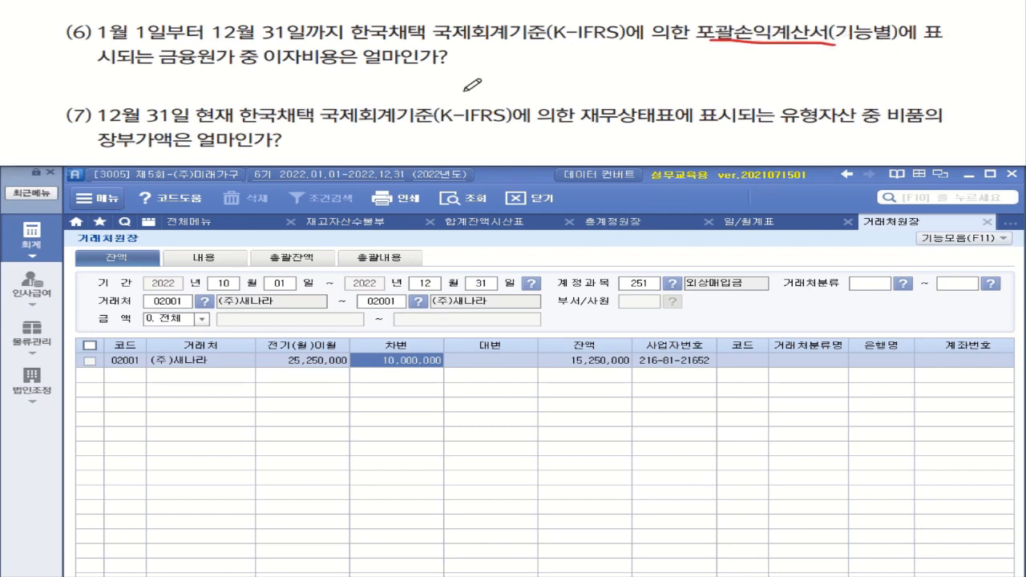
pyautogui.moveTo(161, 68)
pyautogui.mouseDown()
pyautogui.moveTo(215, 70)
pyautogui.moveTo(230, 55)
pyautogui.moveTo(180, 46)
pyautogui.moveTo(177, 72)
pyautogui.mouseUp()
pyautogui.moveTo(285, 72); pyautogui.dragTo(449, 74)
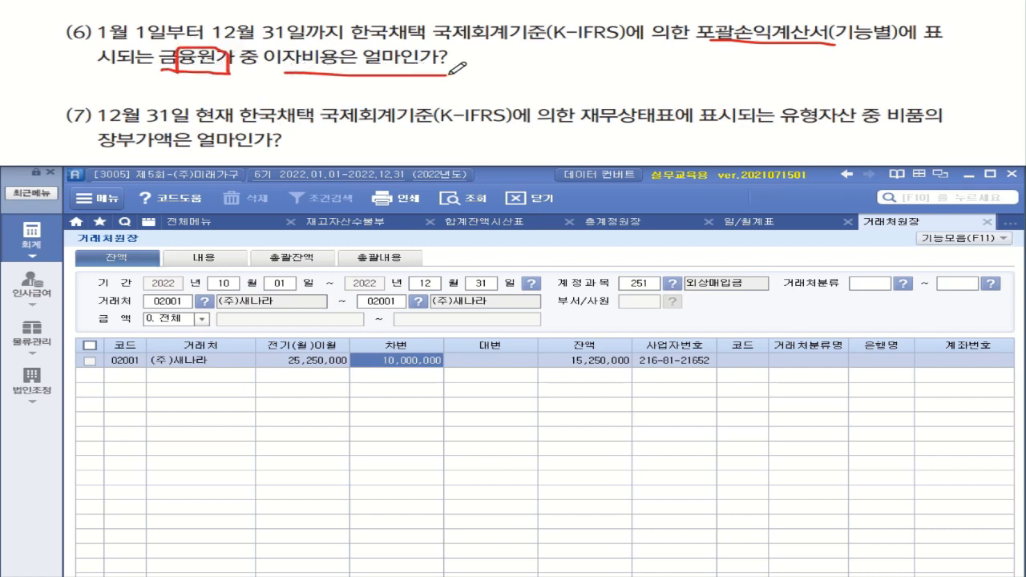
pyautogui.moveTo(542, 44); pyautogui.dragTo(637, 43)
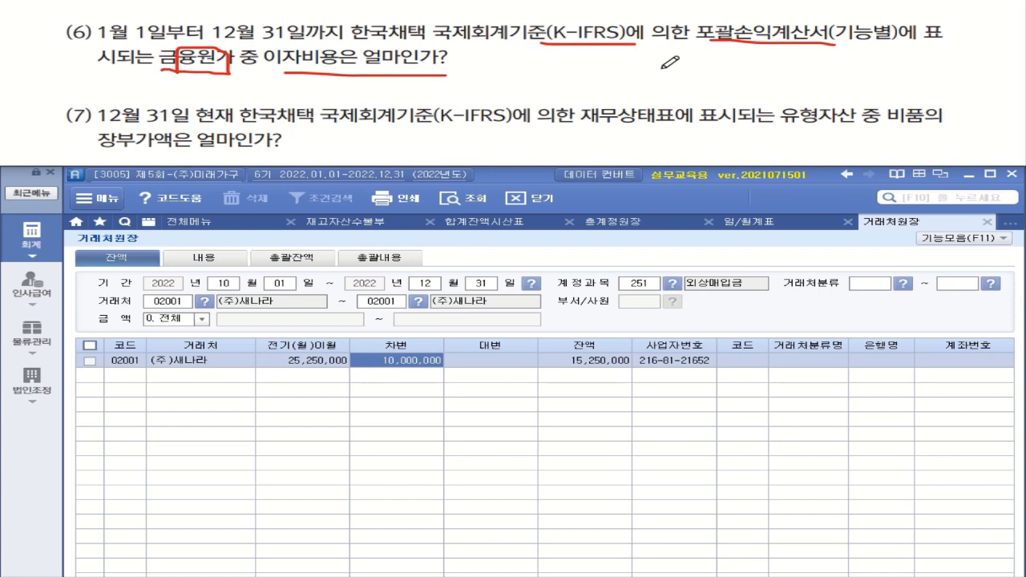
# Open the K-IFRS comprehensive income statement (포괄손익계산서) and query it for December 2022
pyautogui.click(200, 222)
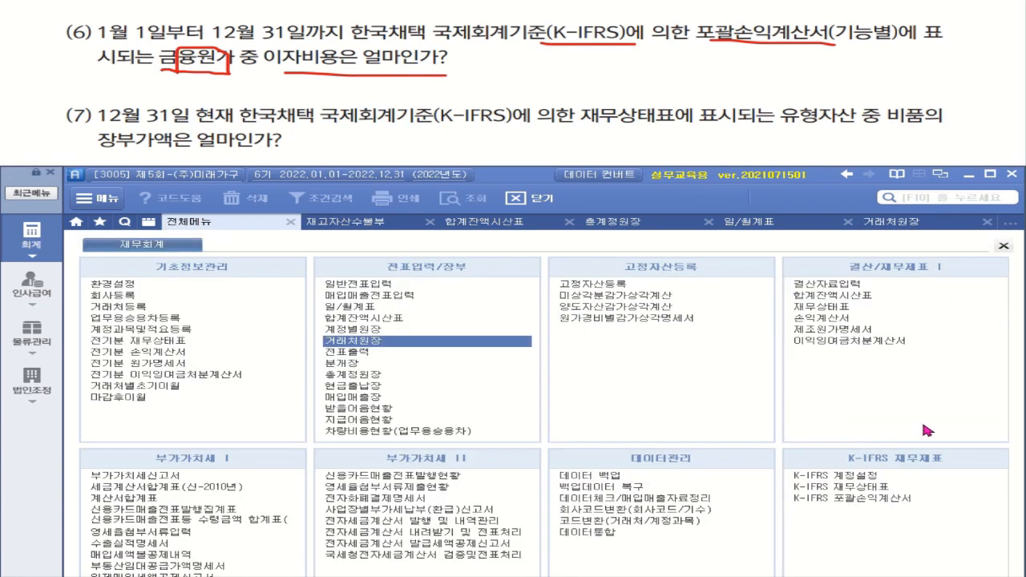
pyautogui.click(908, 500)
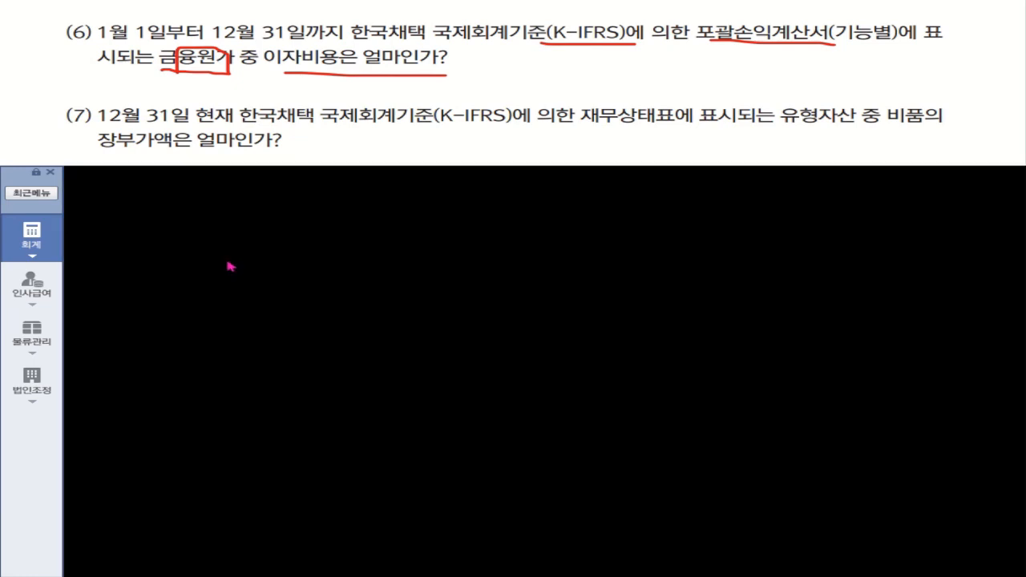
pyautogui.click(231, 262)
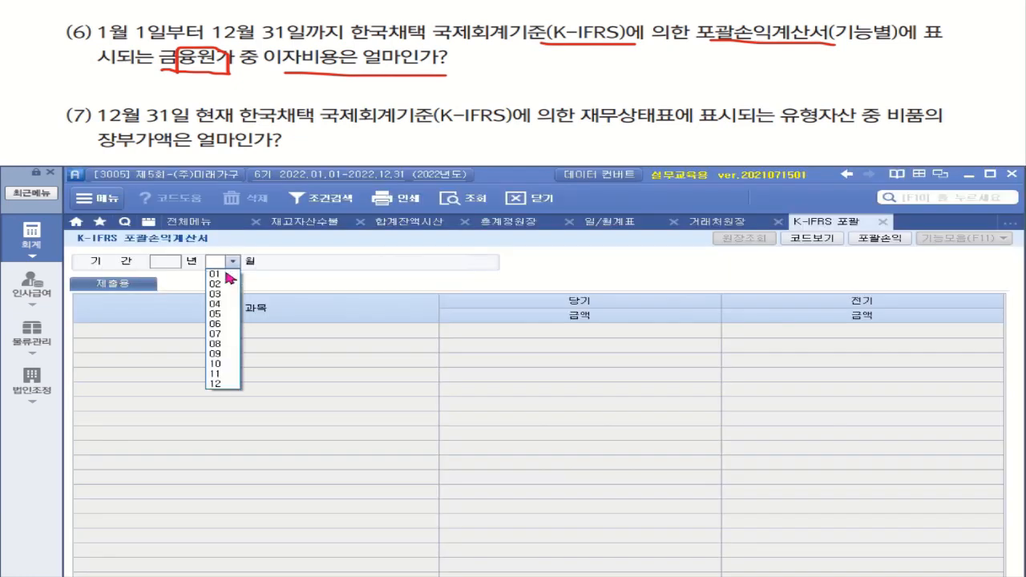
pyautogui.click(230, 383)
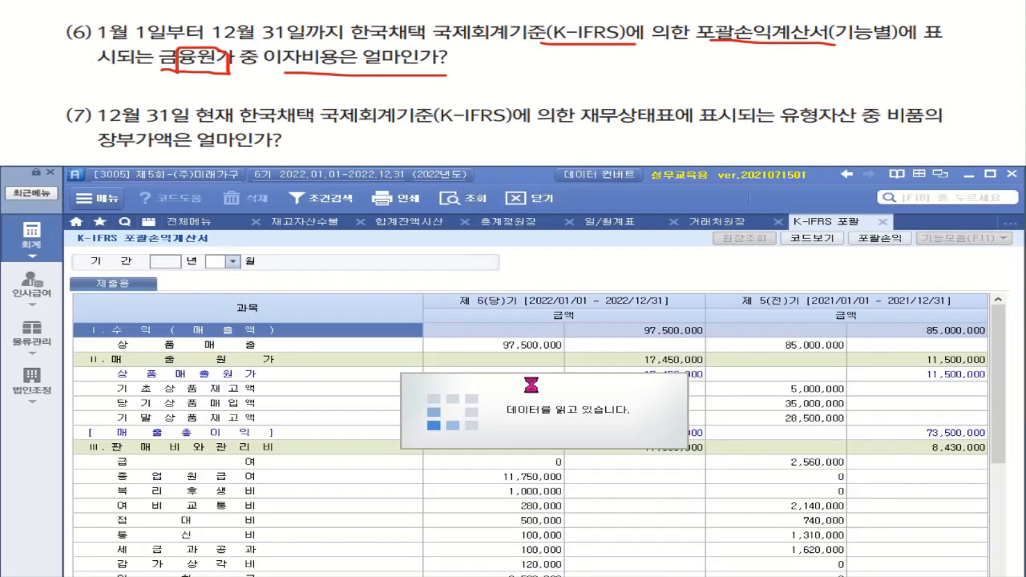
# Find 이자비용 under 금융원가 in the income statement and check its current-period amount
pyautogui.moveTo(998, 343); pyautogui.dragTo(988, 529)
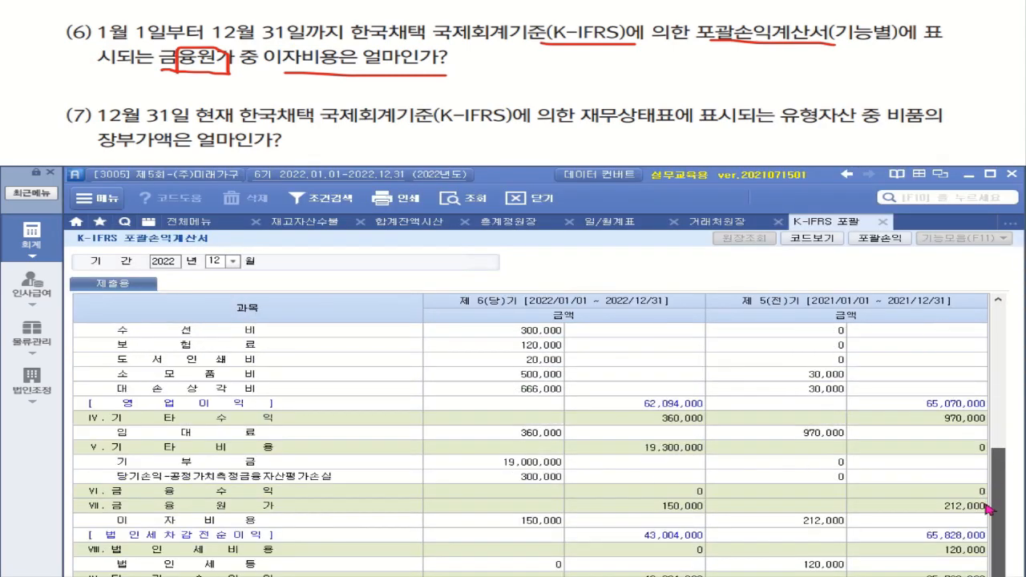
pyautogui.click(209, 526)
pyautogui.click(584, 523)
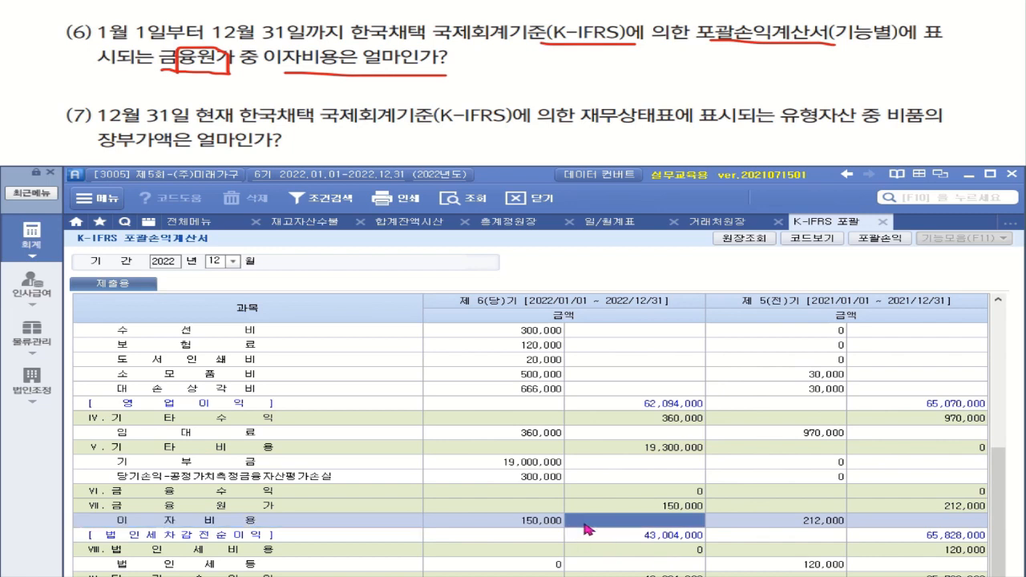
pyautogui.click(533, 523)
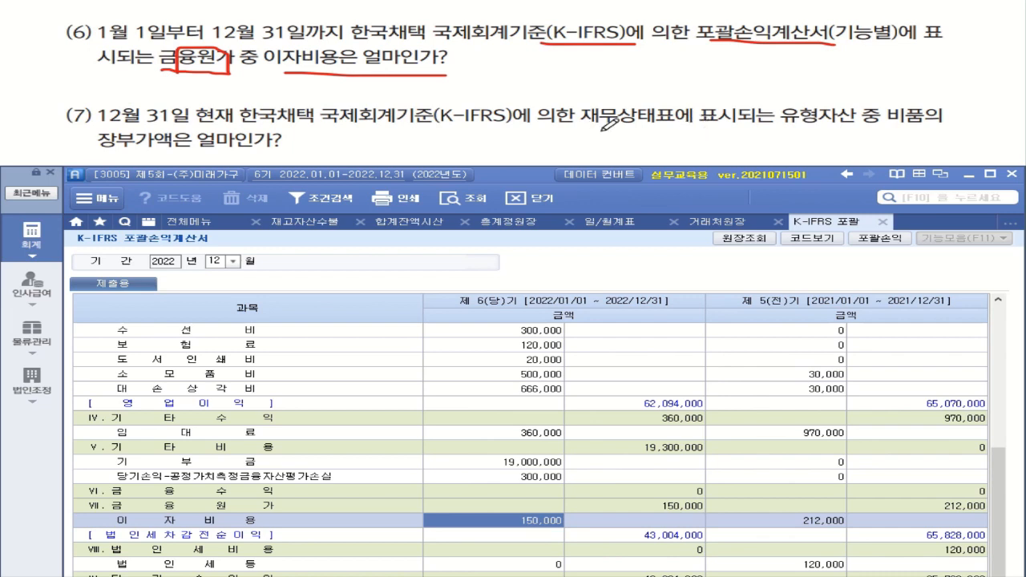
pyautogui.moveTo(603, 125); pyautogui.dragTo(677, 126)
pyautogui.moveTo(856, 123)
pyautogui.mouseDown()
pyautogui.moveTo(793, 129)
pyautogui.moveTo(844, 93)
pyautogui.moveTo(858, 126)
pyautogui.moveTo(960, 126)
pyautogui.mouseUp()
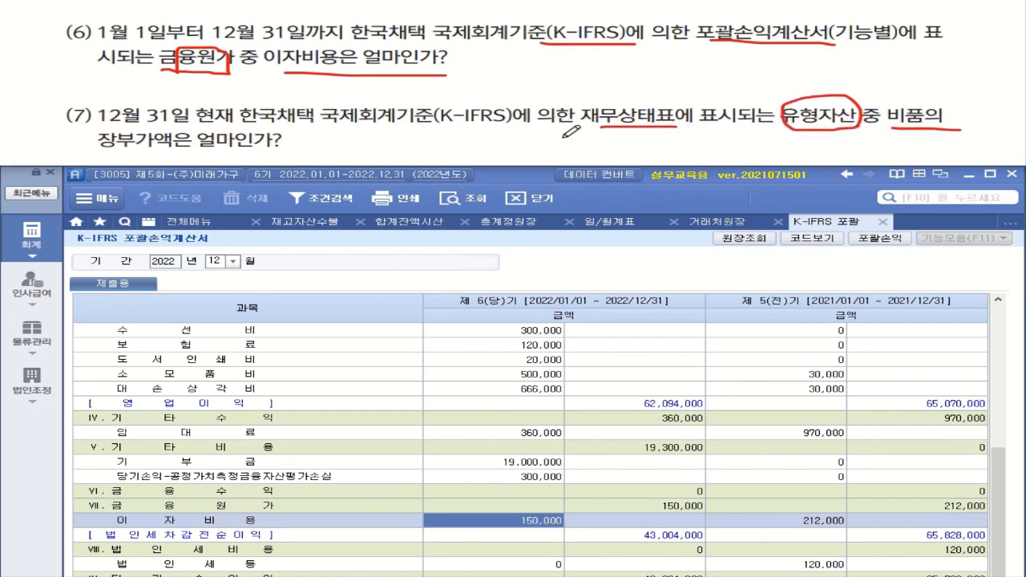
pyautogui.moveTo(100, 153); pyautogui.dragTo(186, 152)
# Open the K-IFRS statement of financial position (재무상태표) and query it for December 2022
pyautogui.click(200, 224)
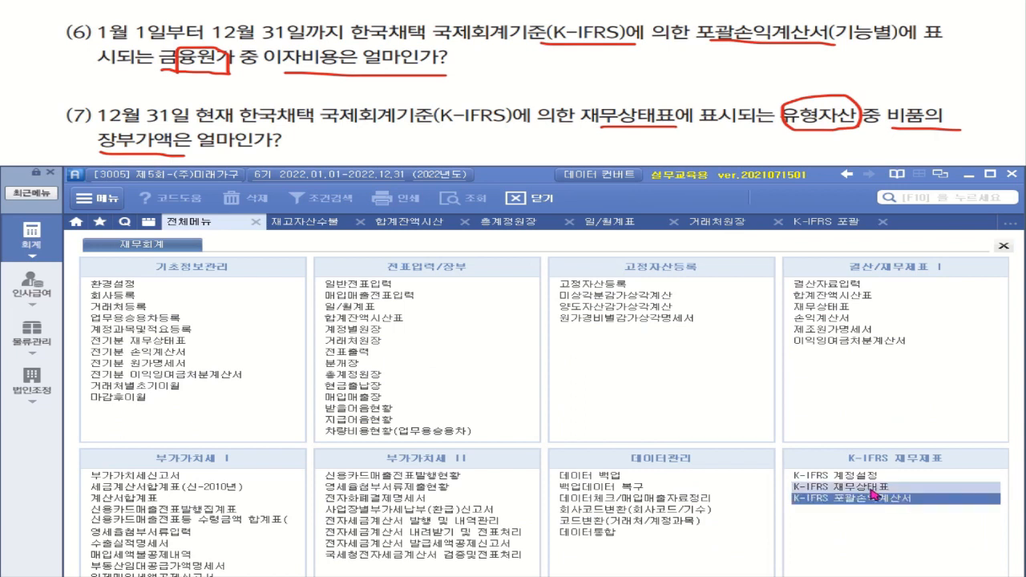
pyautogui.click(850, 487)
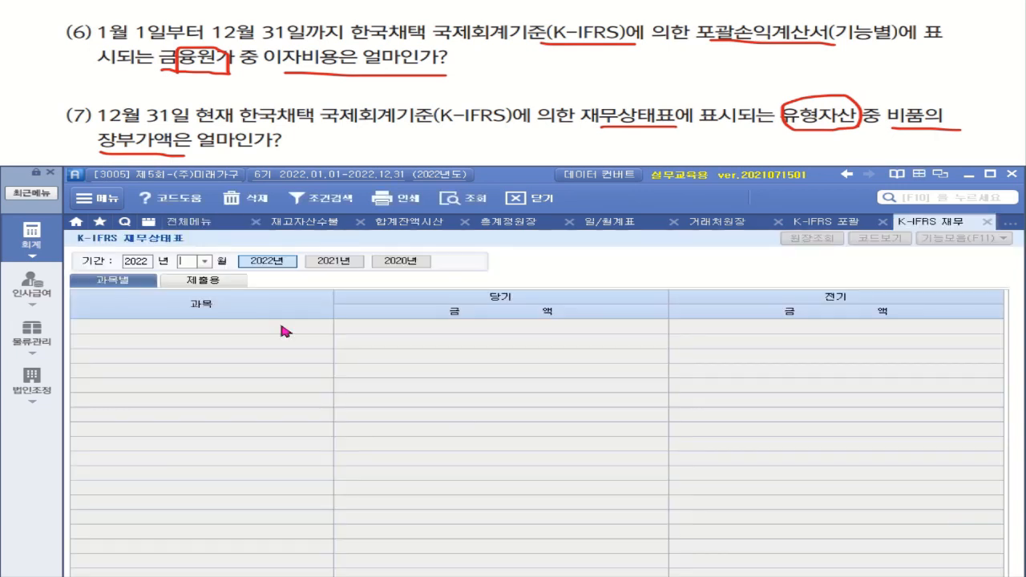
pyautogui.click(205, 262)
pyautogui.click(206, 384)
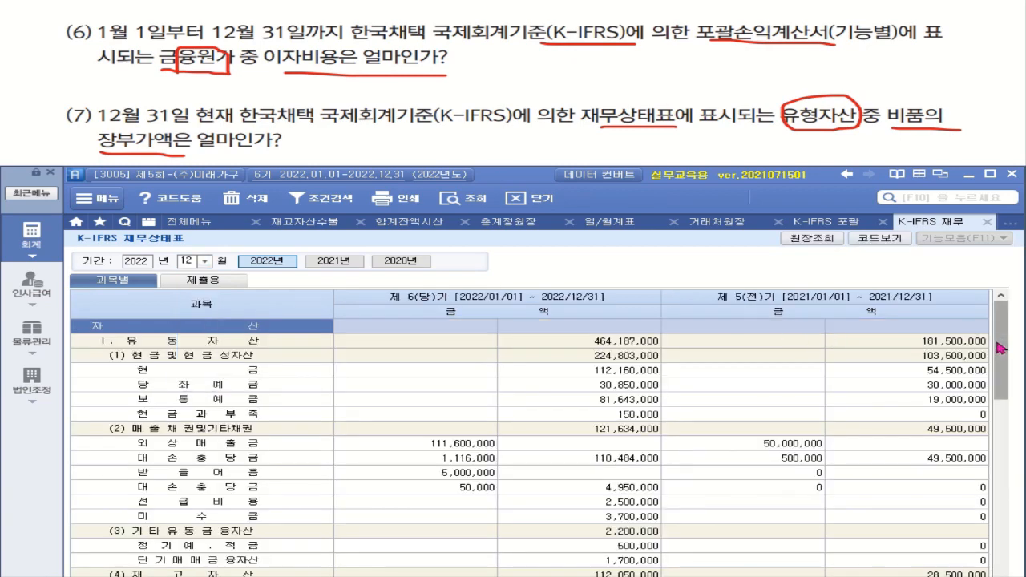
# Find 비품 under 유형자산 and check its current-period book value after accumulated depreciation
pyautogui.moveTo(1004, 351); pyautogui.dragTo(1009, 443)
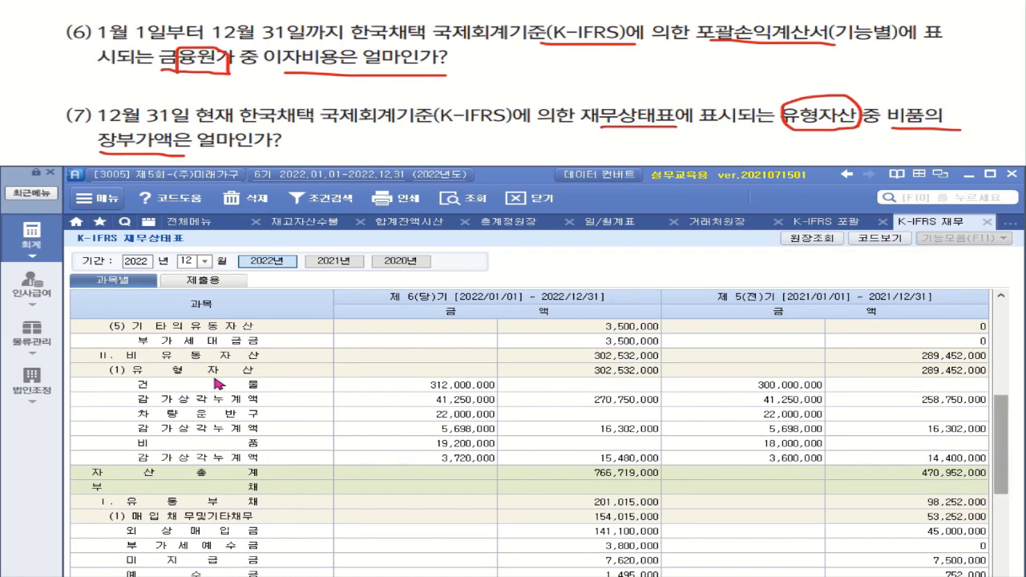
pyautogui.click(257, 445)
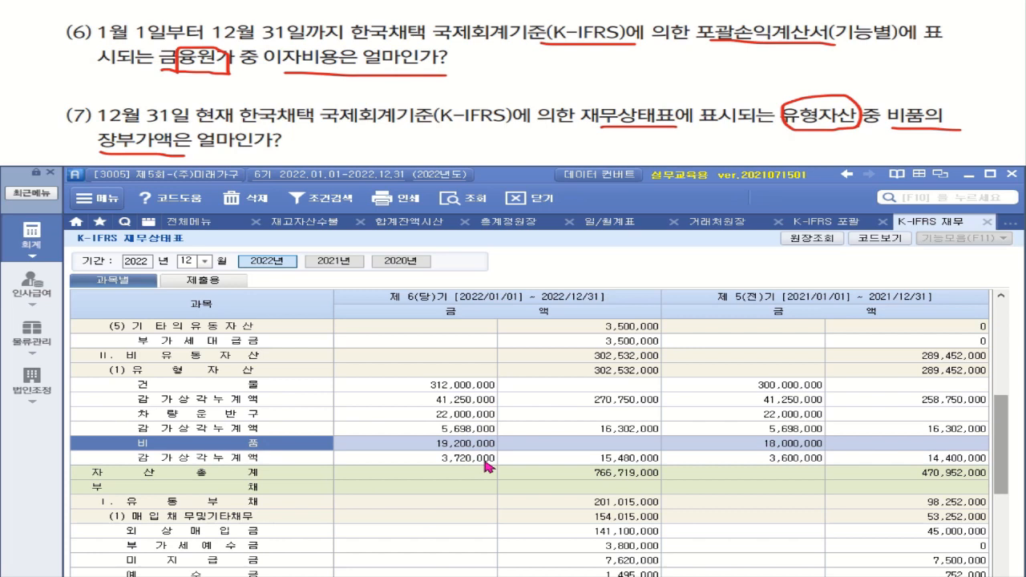
pyautogui.click(635, 463)
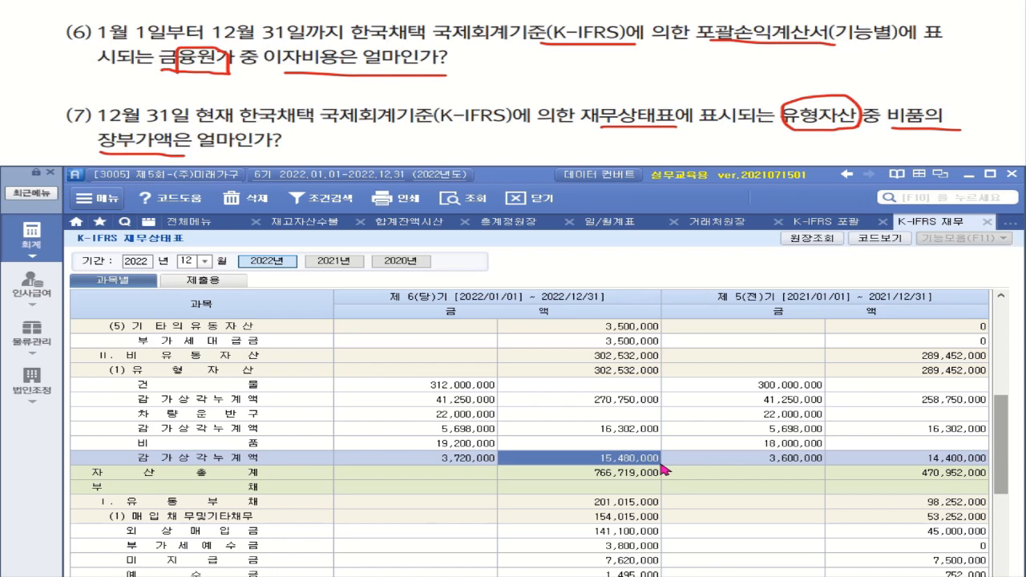
# Check the 유형자산 row in the 제출용 version, then recheck the 비품 book value in the 과목별 version
pyautogui.click(230, 282)
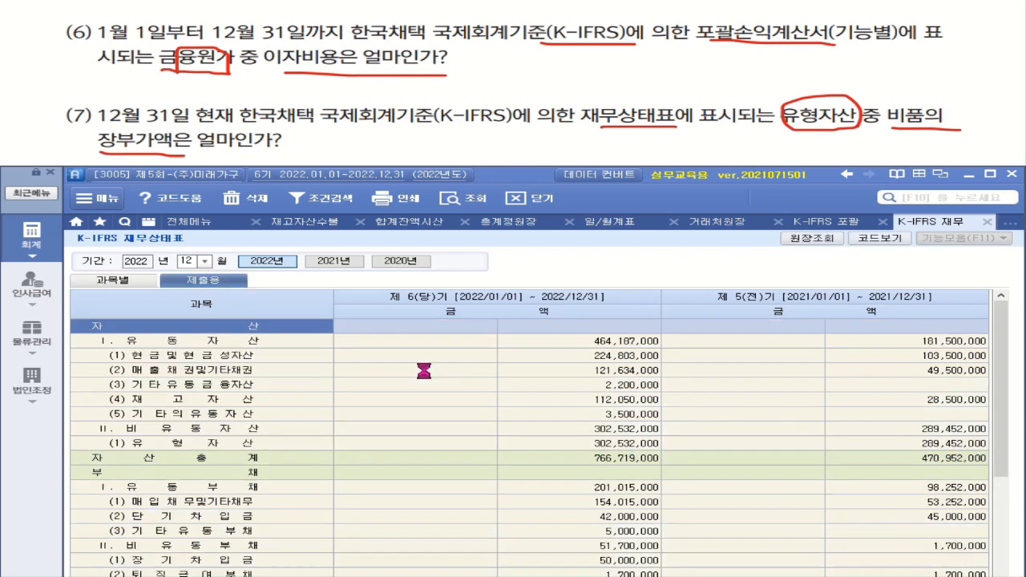
pyautogui.click(592, 447)
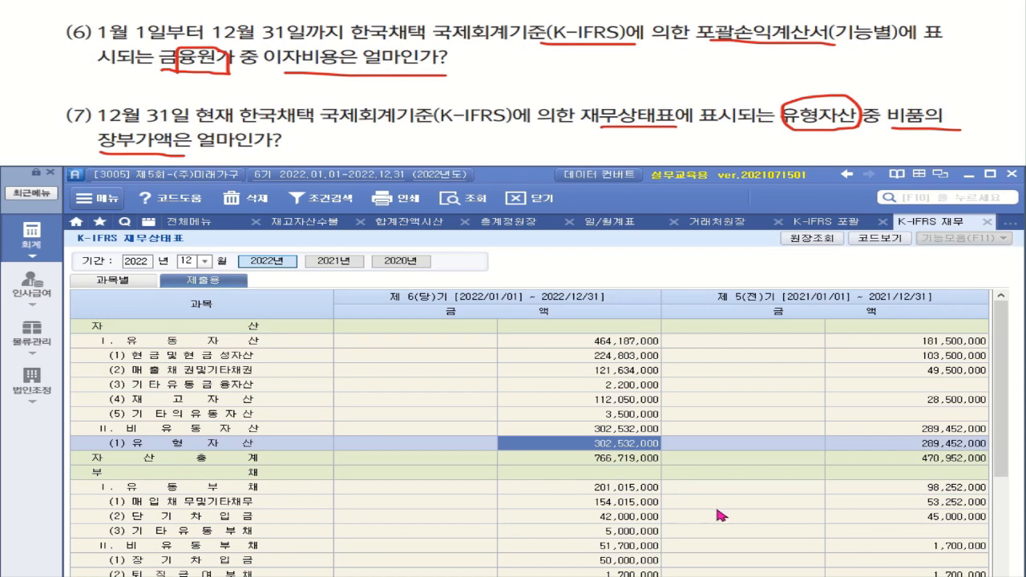
pyautogui.click(113, 282)
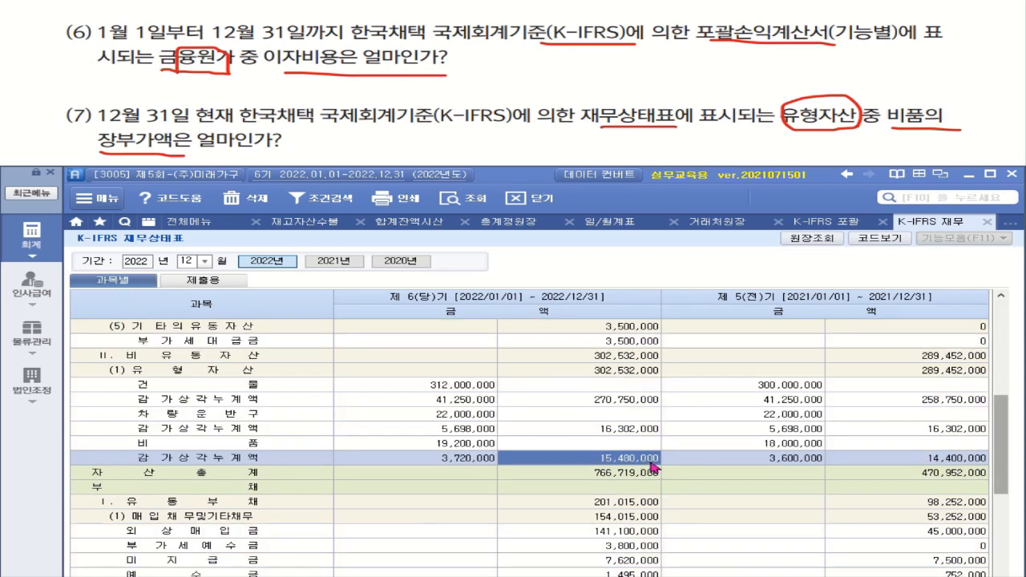
pyautogui.click(653, 466)
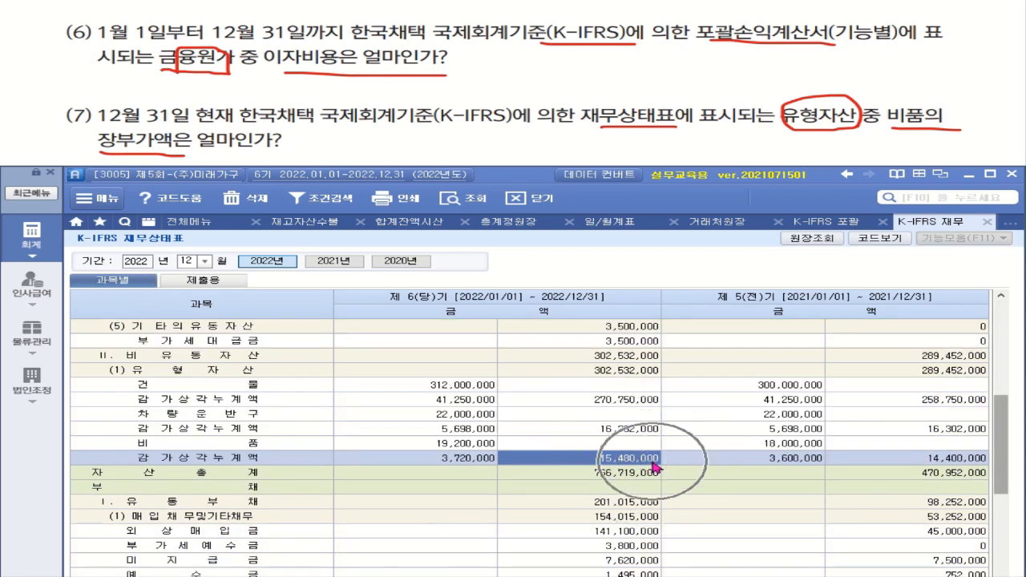